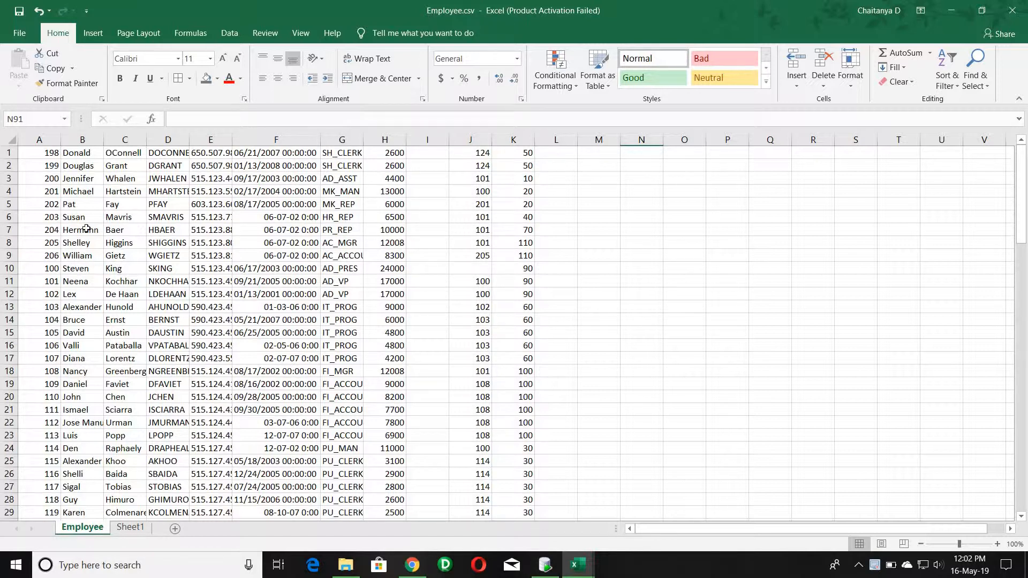
Examine the first and last name columns on the Employee sheet and on Sheet1.
{"action": "left_click", "coordinate": [76, 151]}
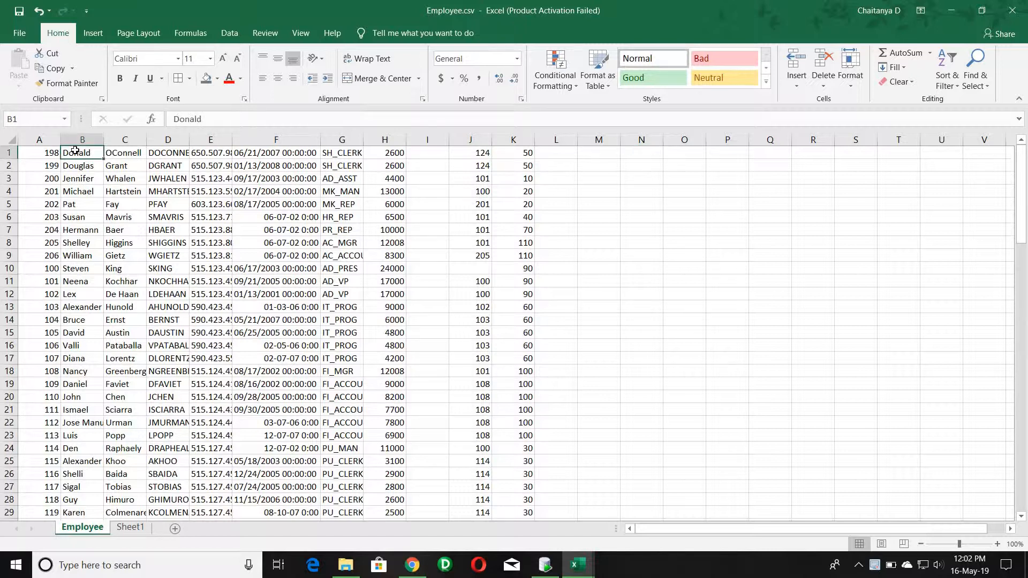
{"action": "left_click", "coordinate": [129, 151]}
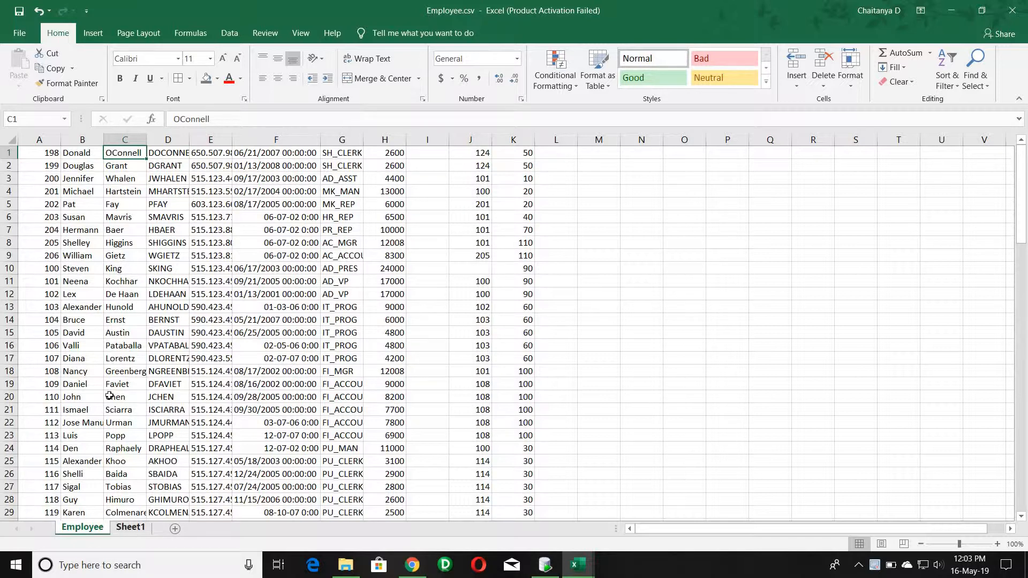
{"action": "left_click", "coordinate": [130, 527]}
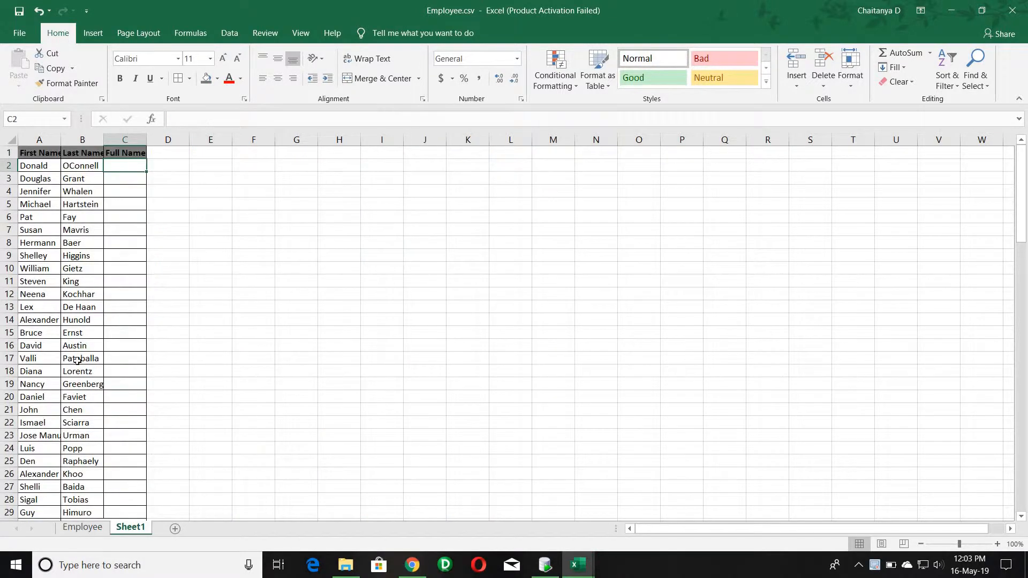
{"action": "left_click", "coordinate": [36, 166]}
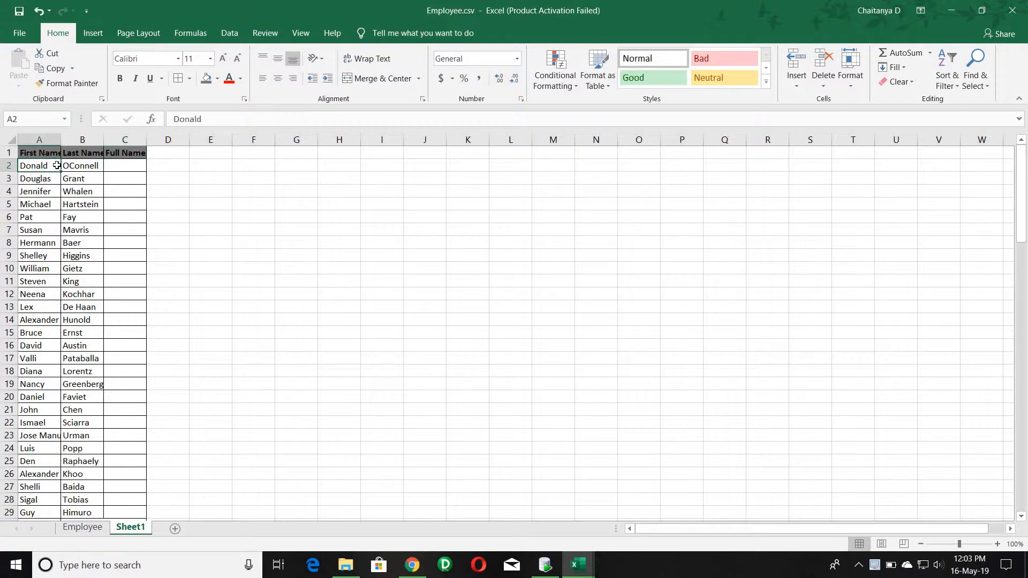
{"action": "left_click", "coordinate": [86, 166]}
Enter the formula =A2&" "&B2 in C2 to join the first and last name with a space.
{"action": "left_click", "coordinate": [130, 164]}
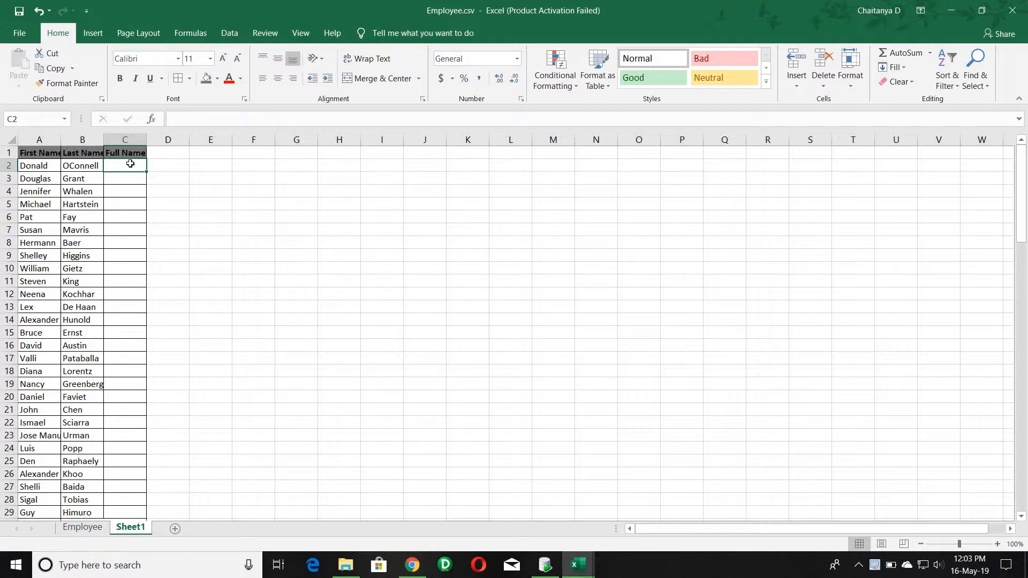
{"action": "type", "text": "="}
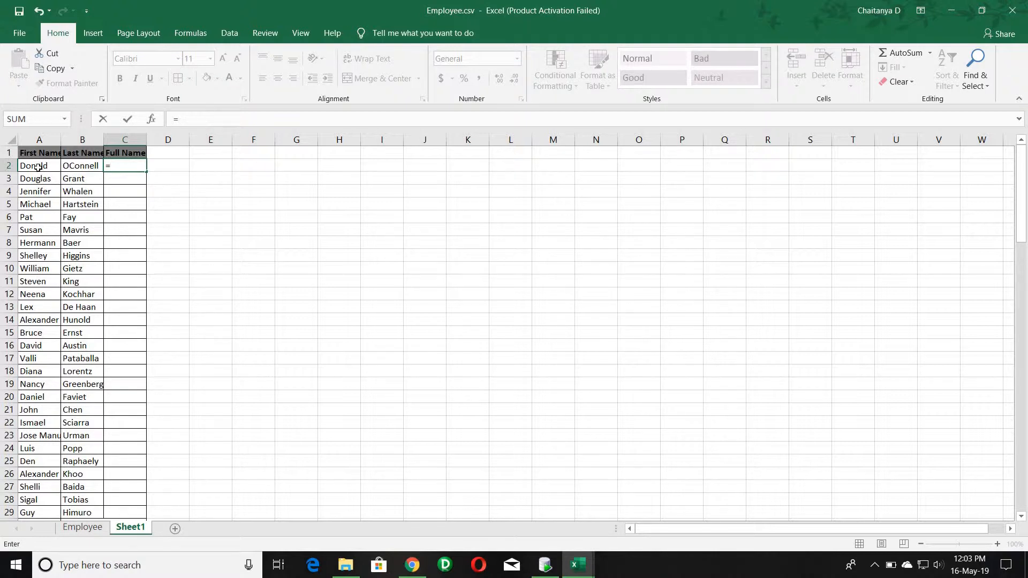
{"action": "left_click", "coordinate": [38, 167]}
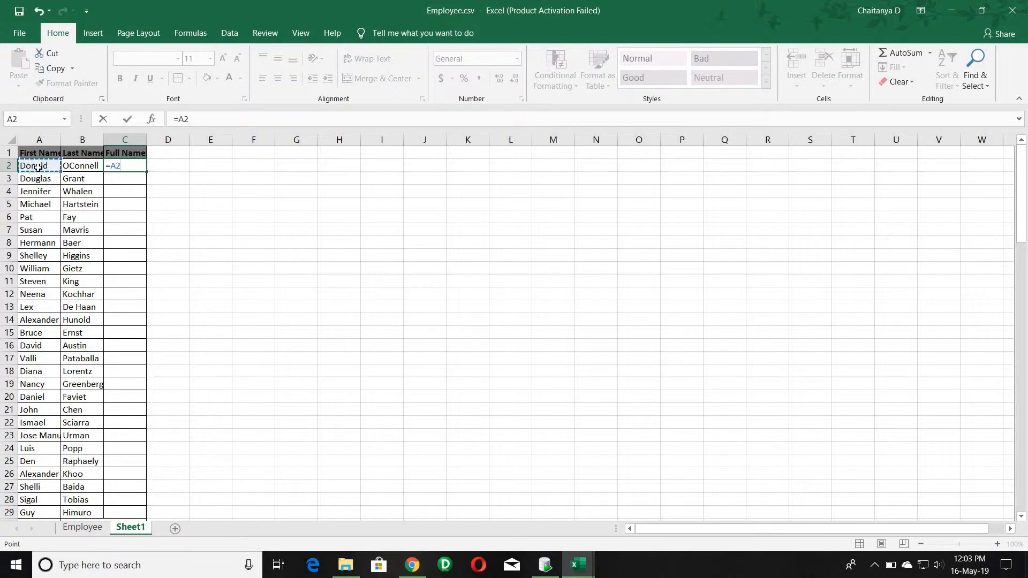
{"action": "type", "text": "&"}
{"action": "type", "text": "\"&"}
{"action": "left_click", "coordinate": [80, 167]}
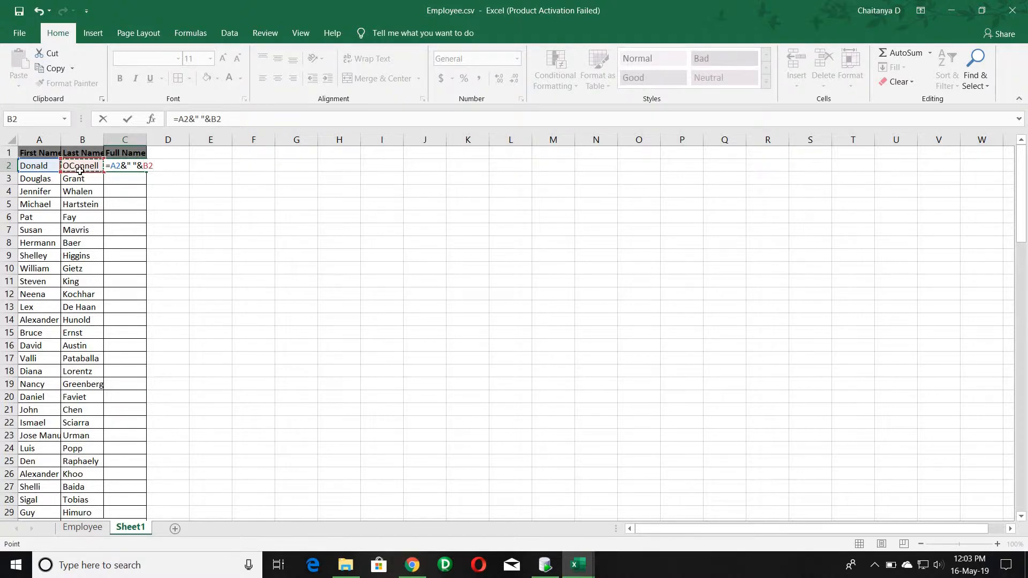
{"action": "key", "text": "Return"}
Fill the C2 formula down the Full Name column so that it covers 36 rows.
{"action": "left_click", "coordinate": [133, 166]}
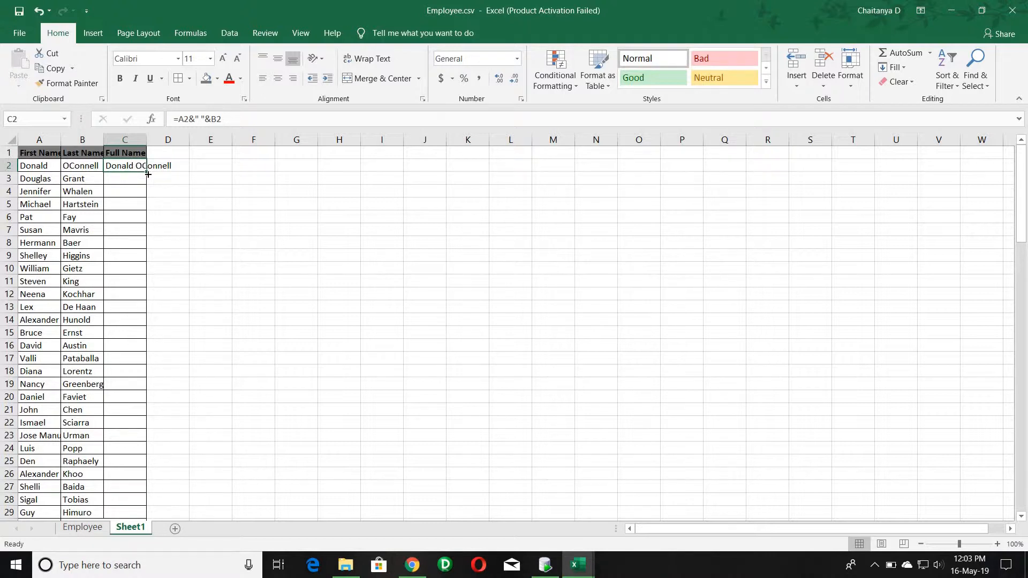
{"action": "left_click_drag", "start_coordinate": [146, 171], "coordinate": [135, 268]}
{"action": "scroll", "coordinate": [135, 269], "scroll_direction": "up", "scroll_amount": 5}
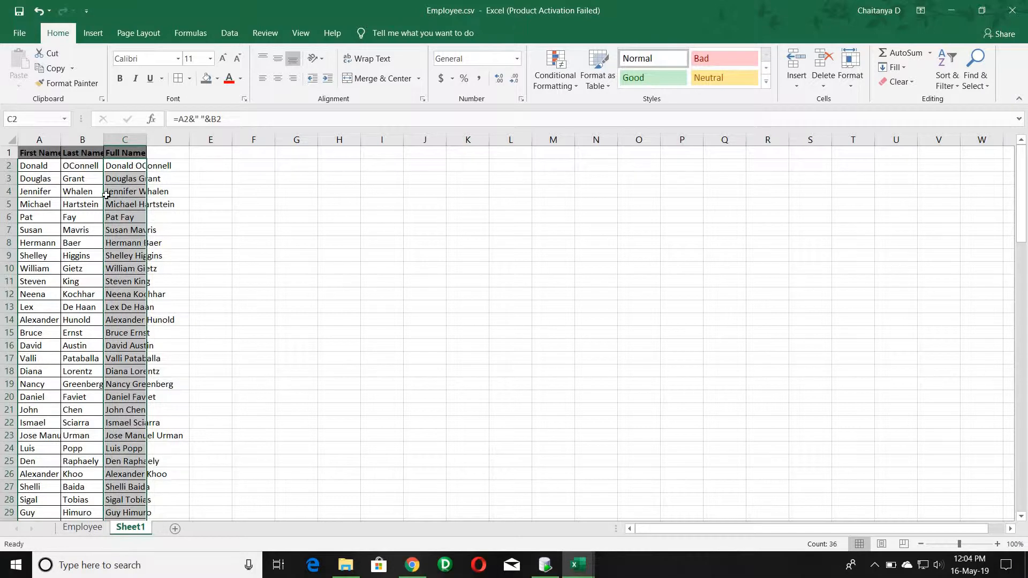
Clear all the filled full names from C2 downwards.
{"action": "left_click", "coordinate": [122, 172]}
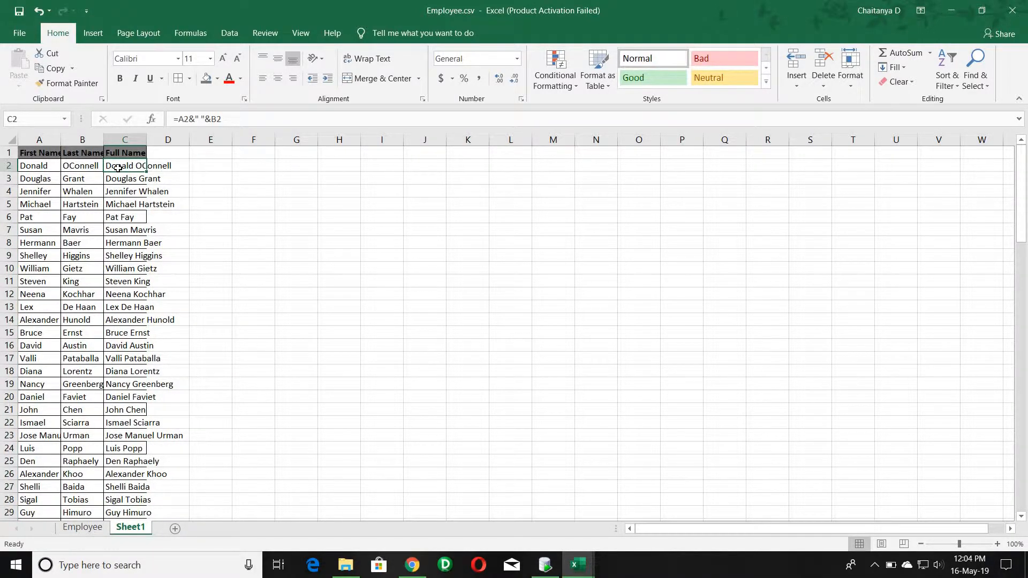
{"action": "key", "text": "ctrl+shift+Down"}
{"action": "key", "text": "Delete"}
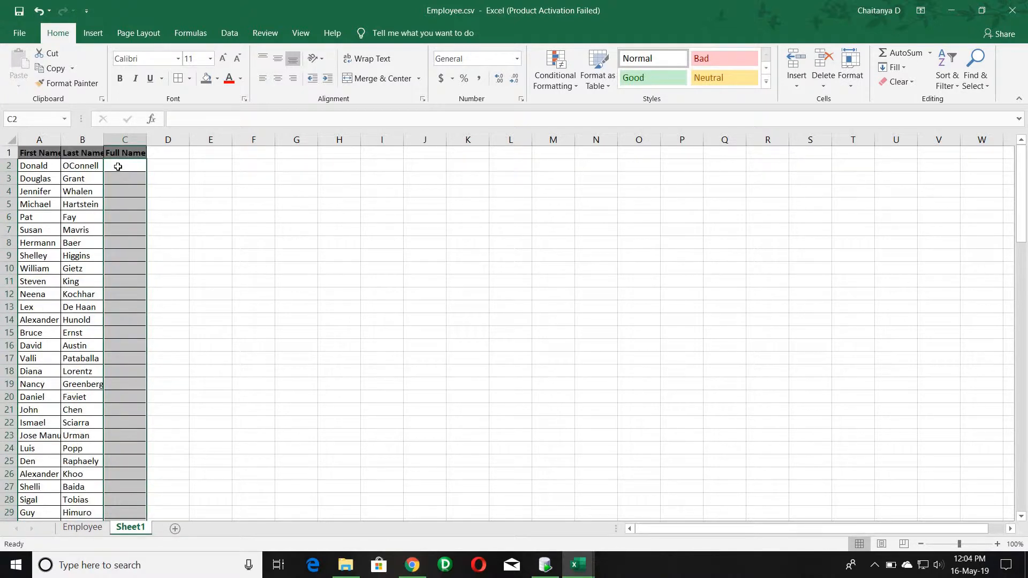
Select the Full Name column from C1 to C108, using the Last Name column's extent, and make C2 the active cell.
{"action": "left_click", "coordinate": [118, 166]}
{"action": "left_click", "coordinate": [82, 154]}
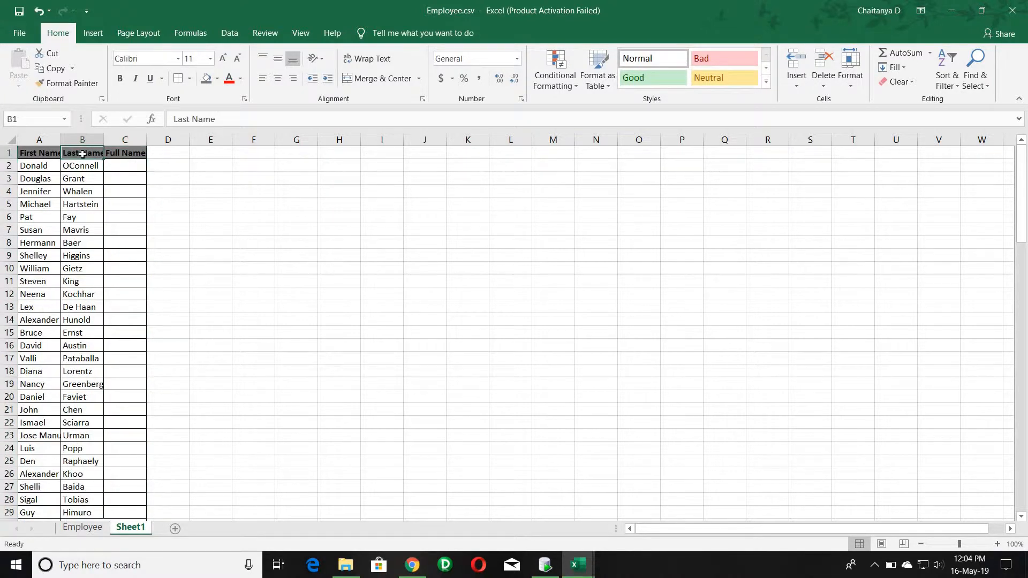
{"action": "key", "text": "shift+Right"}
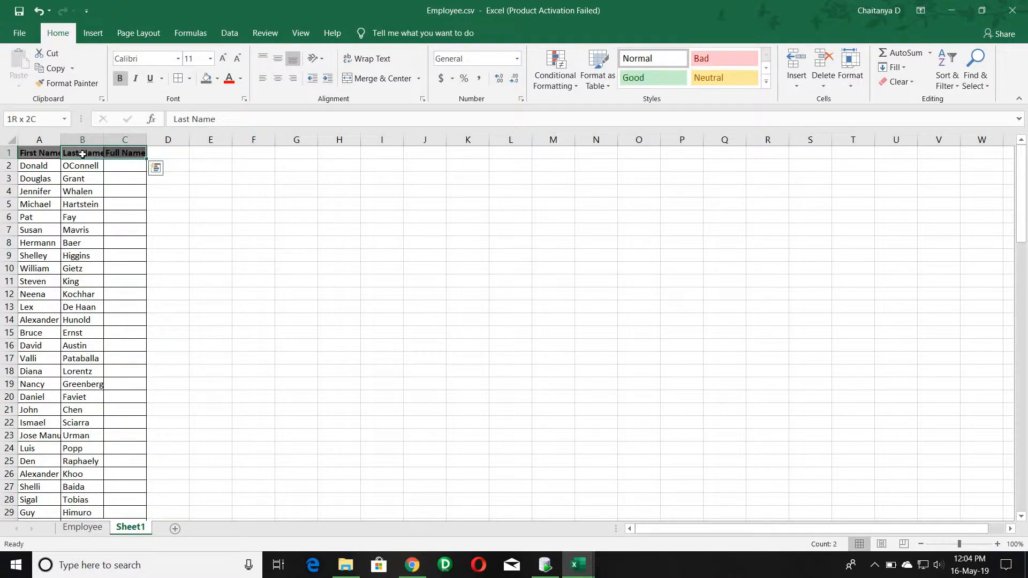
{"action": "key", "text": "ctrl+shift+Down"}
{"action": "key", "text": "shift+Tab"}
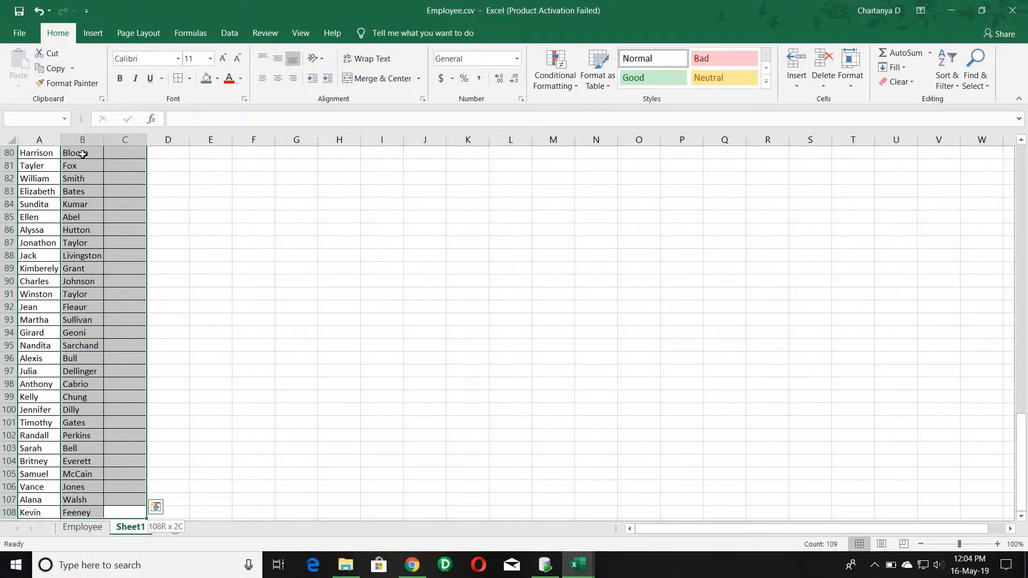
{"action": "key", "text": "shift+Right"}
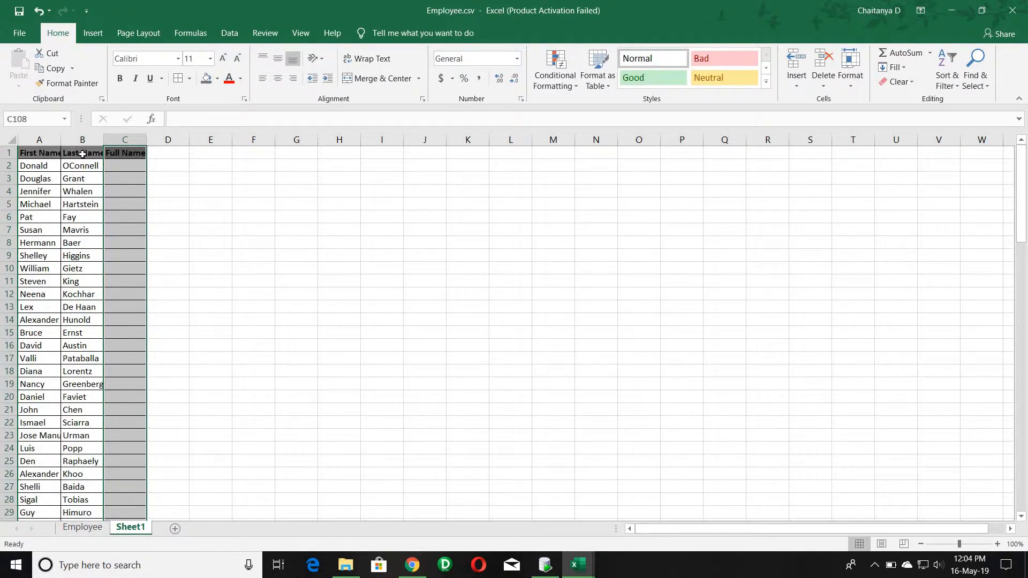
{"action": "key", "text": "Return"}
{"action": "key", "text": "Return"}
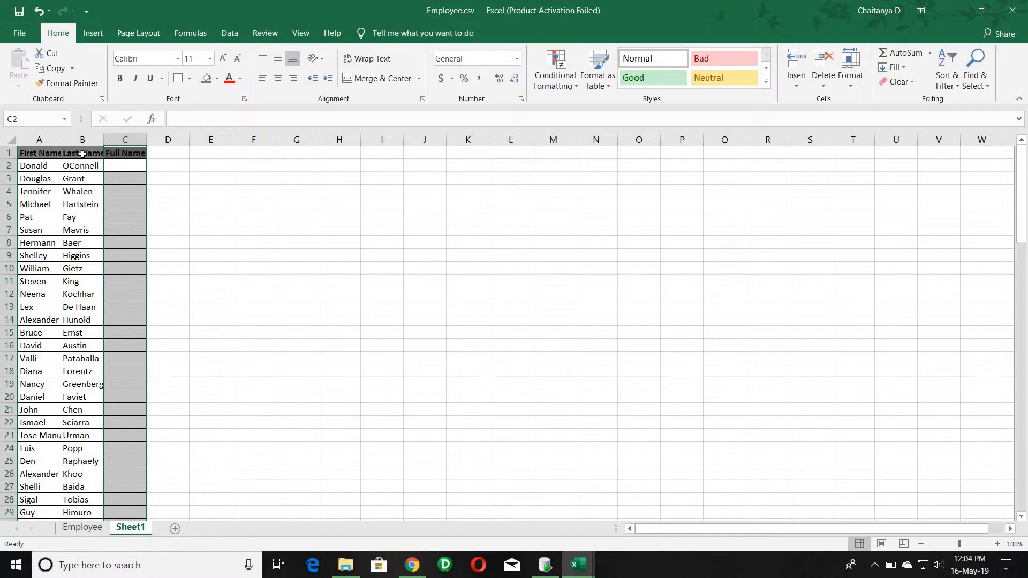
Try entering =A2&" "&B2 in C2 within the selected column, and clear that cell again.
{"action": "type", "text": "="}
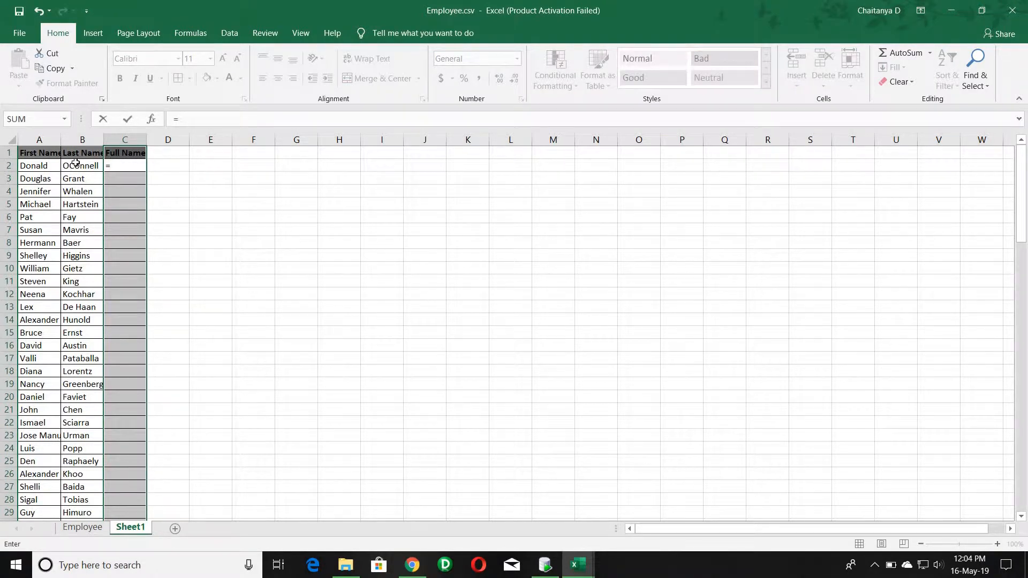
{"action": "left_click", "coordinate": [44, 165]}
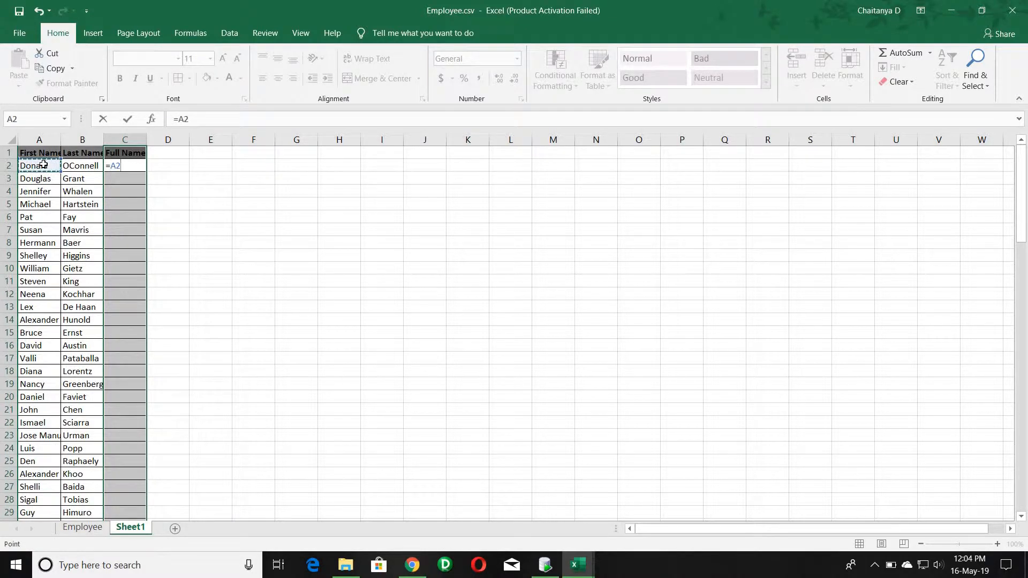
{"action": "type", "text": "&\" \"&"}
{"action": "left_click", "coordinate": [75, 168]}
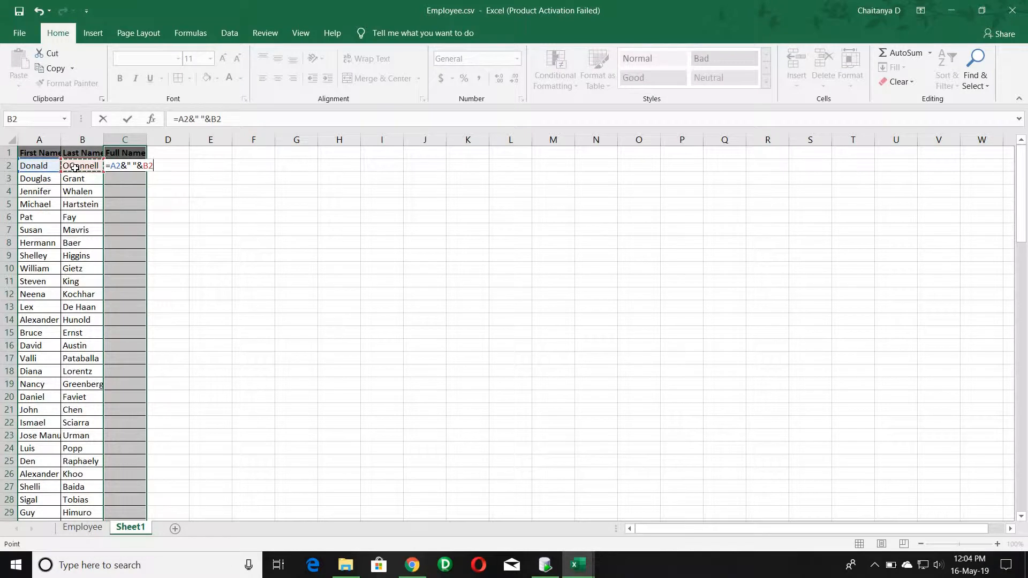
{"action": "key", "text": "Return"}
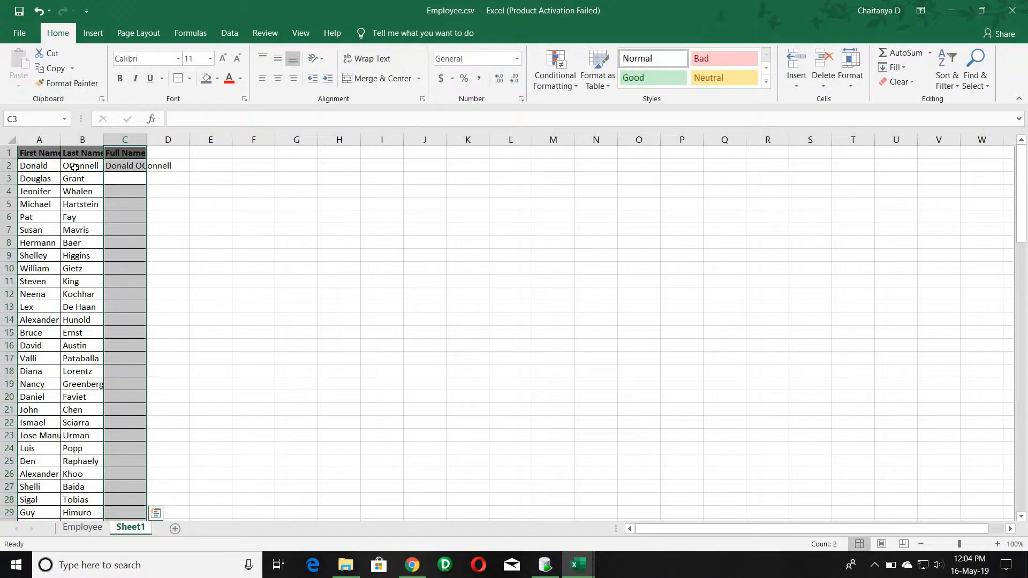
{"action": "left_click", "coordinate": [129, 166]}
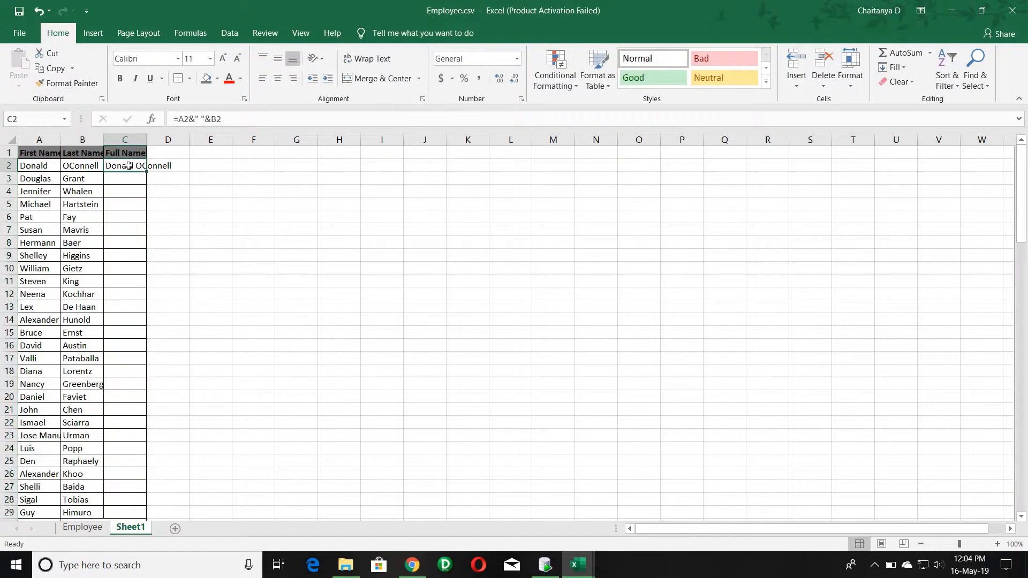
{"action": "key", "text": "Delete"}
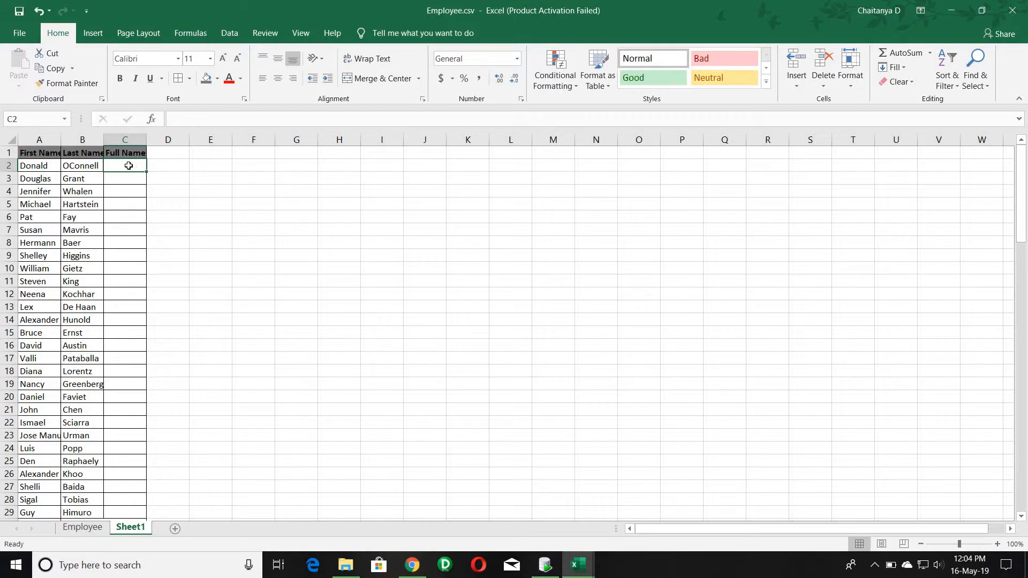
Fill the whole range C1:C108 at once with the formula =A2&" "&B2, entered from active cell C2.
{"action": "left_click", "coordinate": [75, 155]}
{"action": "key", "text": "ctrl+shift+Down"}
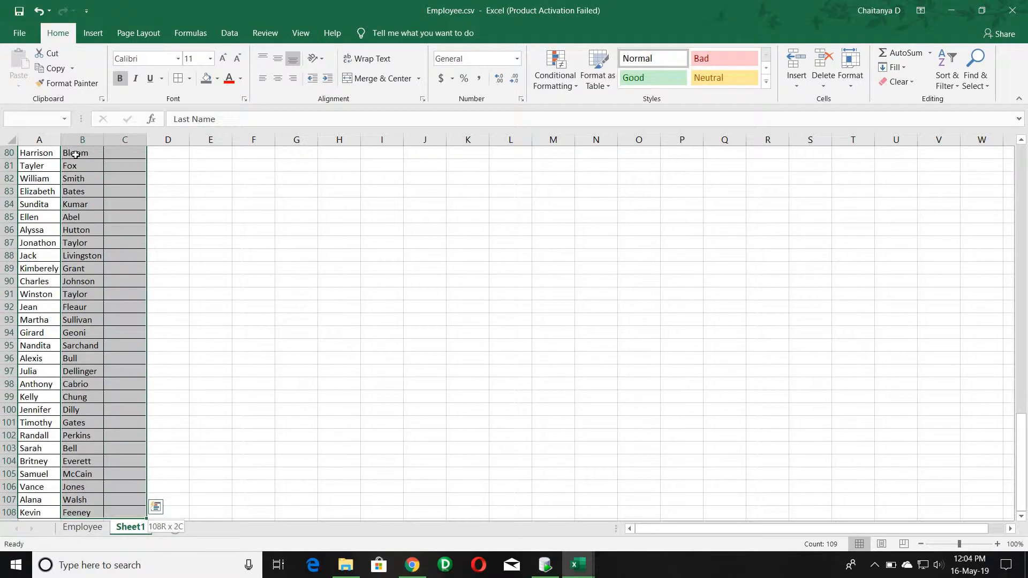
{"action": "key", "text": "shift+Tab"}
{"action": "key", "text": "shift+Right"}
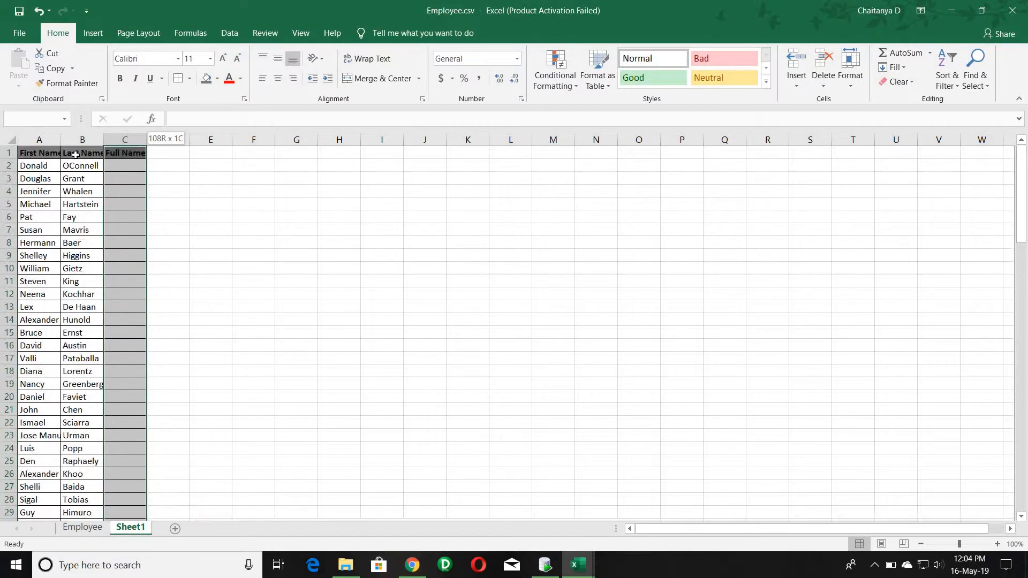
{"action": "key", "text": "Tab"}
{"action": "key", "text": "Return"}
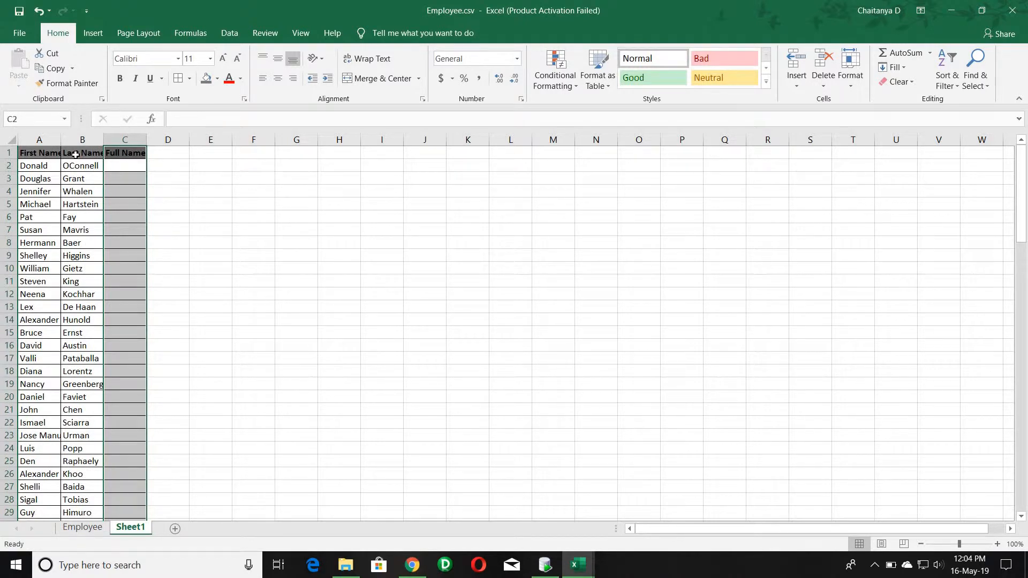
{"action": "type", "text": "="}
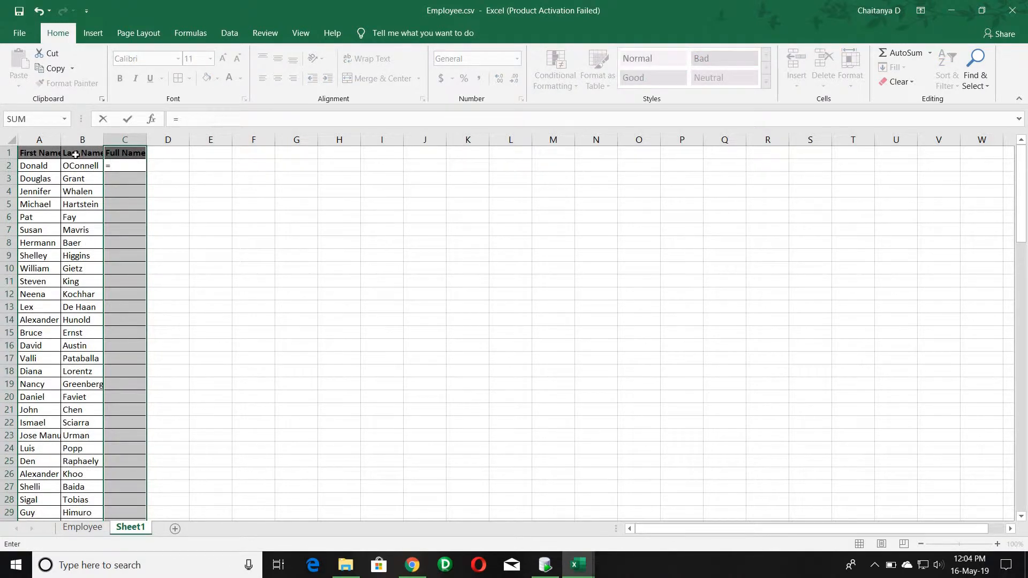
{"action": "left_click", "coordinate": [41, 167]}
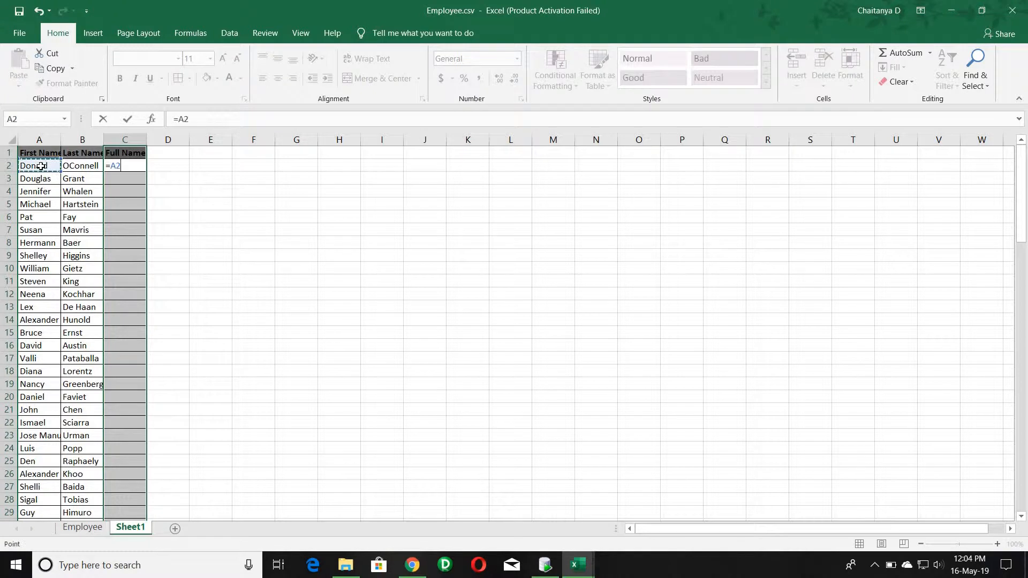
{"action": "type", "text": "&\" \"&"}
{"action": "left_click", "coordinate": [90, 164]}
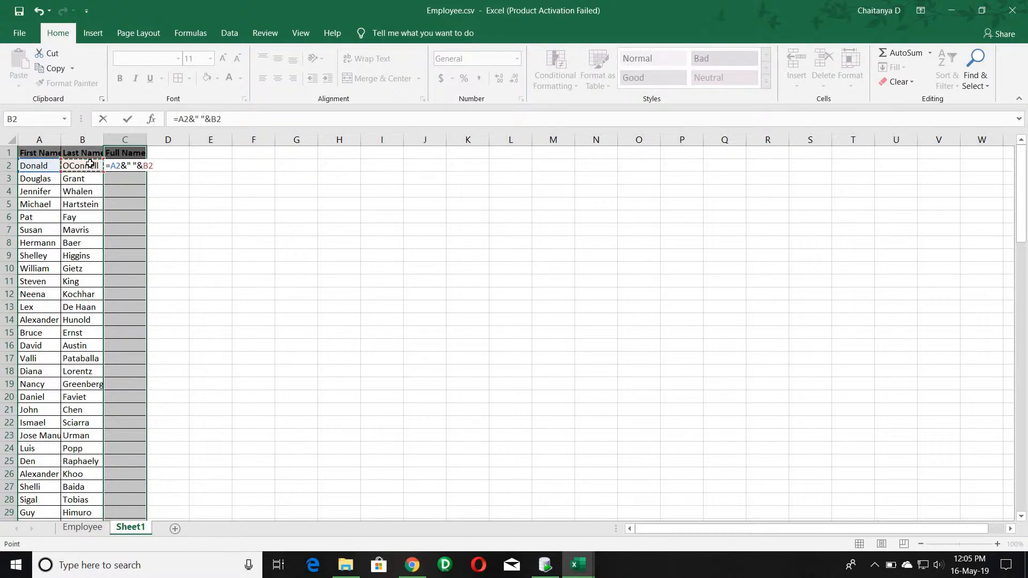
{"action": "key", "text": "ctrl+Return"}
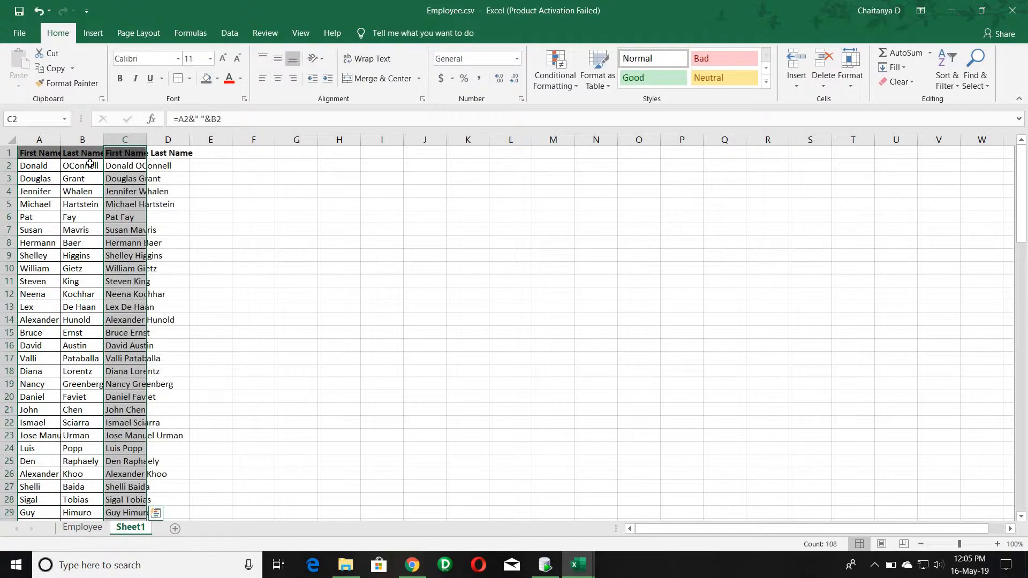
Check the combined names down to row 108 and autofit the width of column C.
{"action": "scroll", "coordinate": [148, 298], "scroll_direction": "down", "scroll_amount": 14}
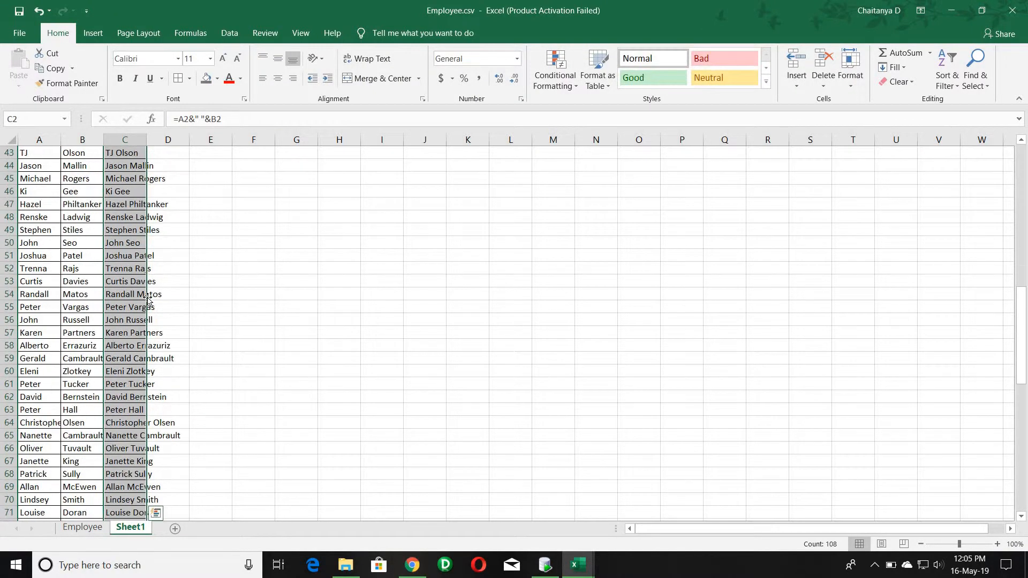
{"action": "scroll", "coordinate": [148, 298], "scroll_direction": "down", "scroll_amount": 17}
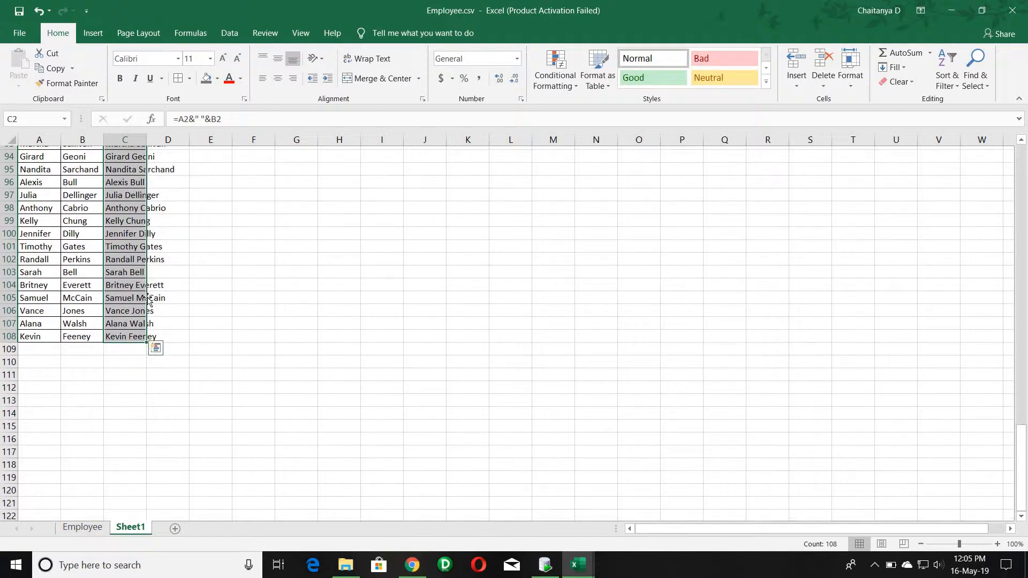
{"action": "scroll", "coordinate": [148, 298], "scroll_direction": "up", "scroll_amount": 20}
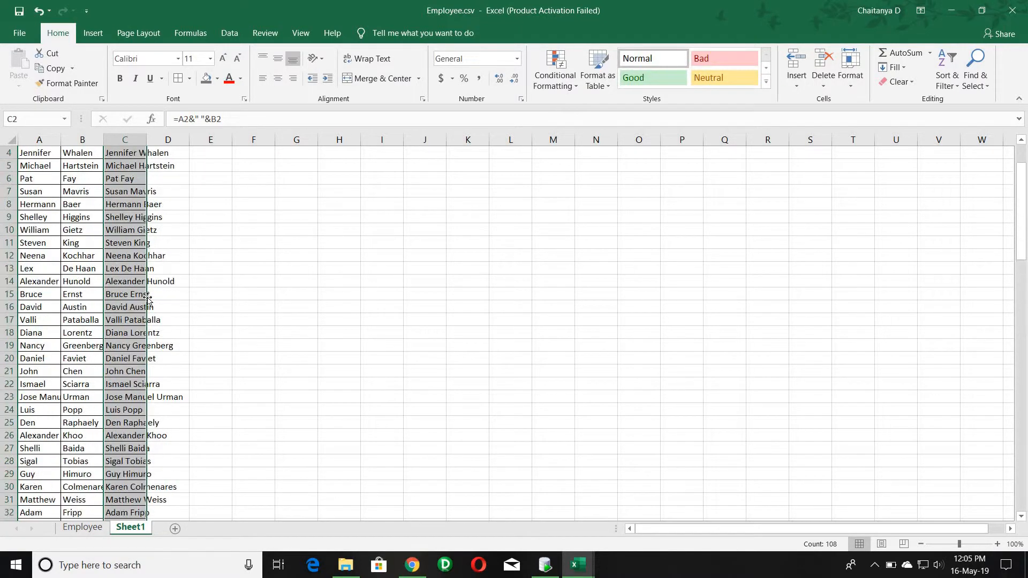
{"action": "scroll", "coordinate": [147, 298], "scroll_direction": "up", "scroll_amount": 1}
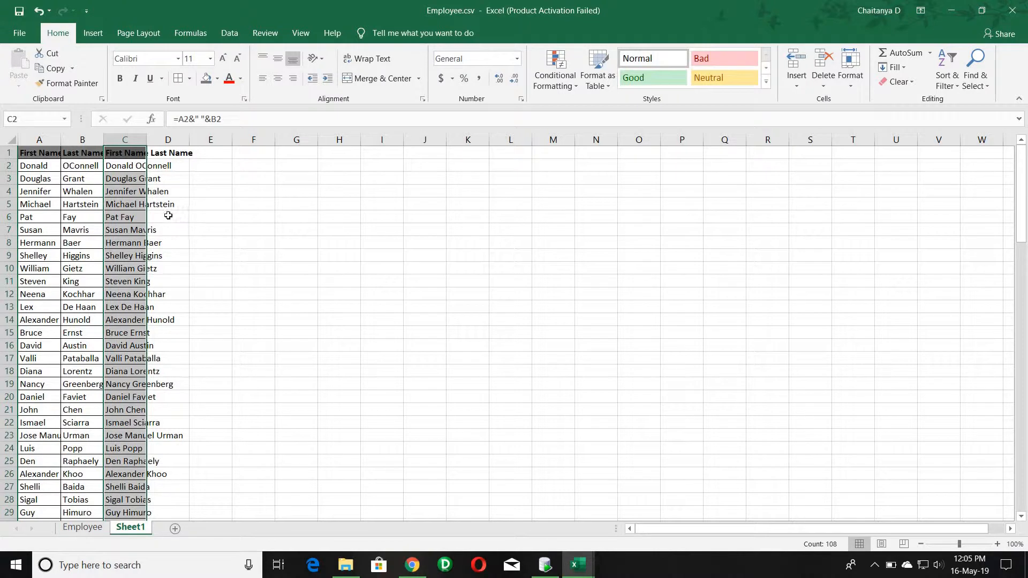
{"action": "double_click", "coordinate": [146, 135]}
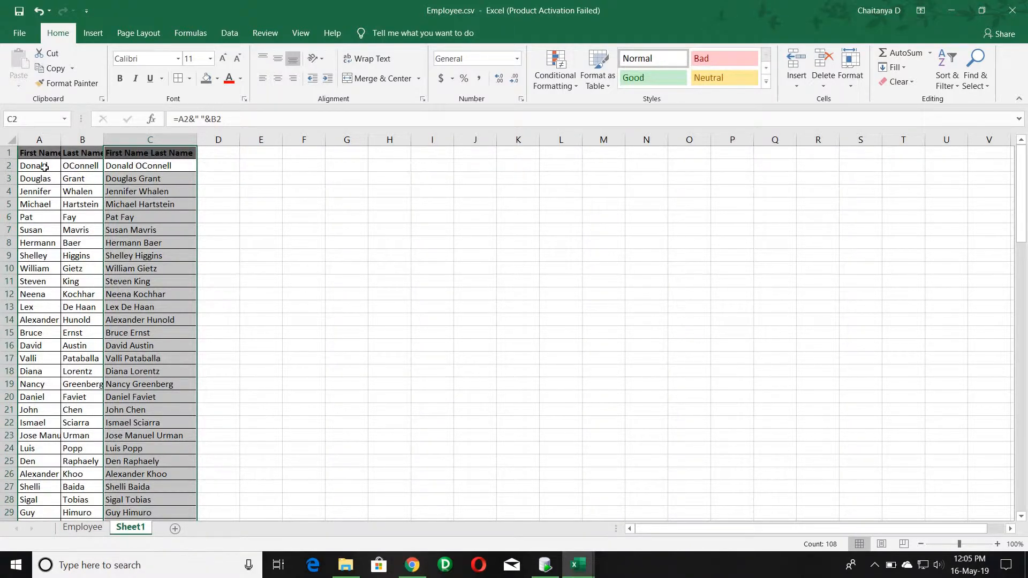
Try the formula =A1&" "&B1 in the empty cell J5, and clear that cell again.
{"action": "left_click", "coordinate": [70, 168]}
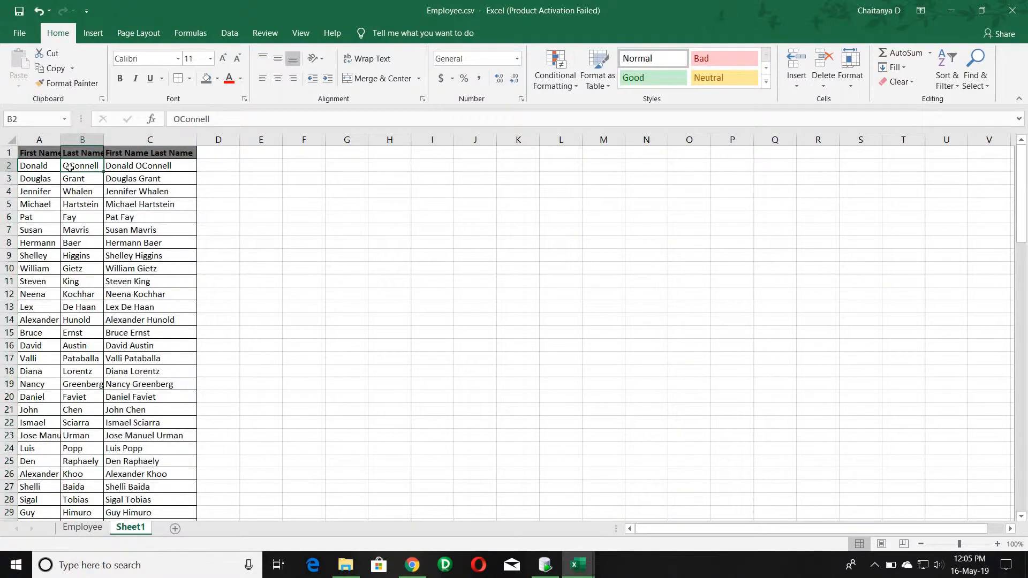
{"action": "left_click", "coordinate": [122, 165]}
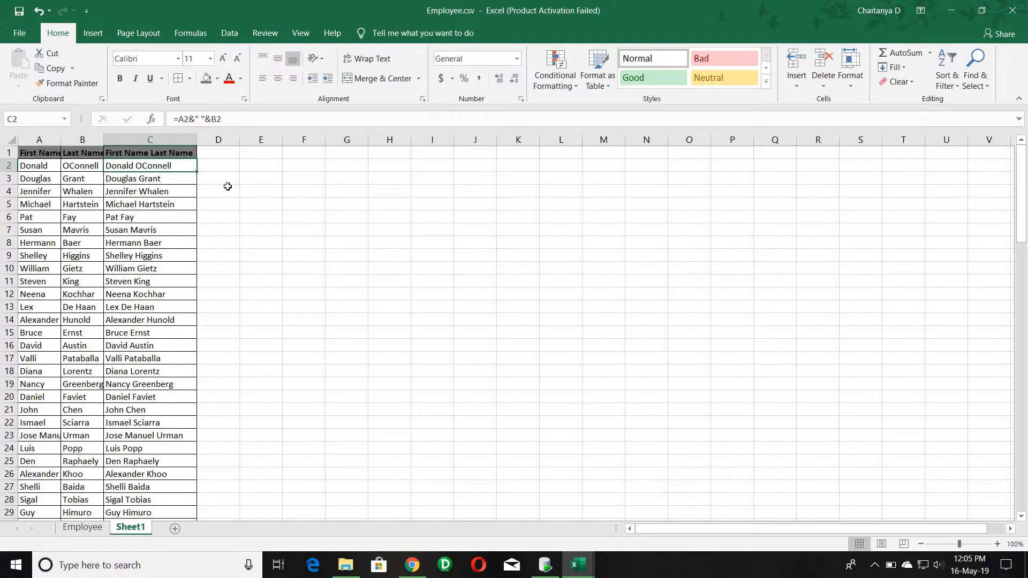
{"action": "left_click", "coordinate": [500, 205]}
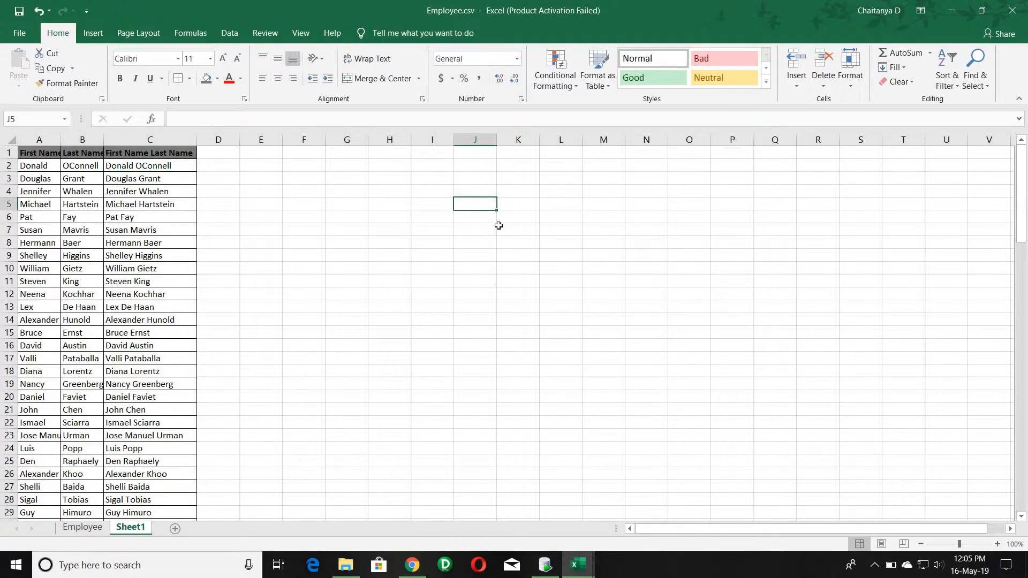
{"action": "type", "text": "="}
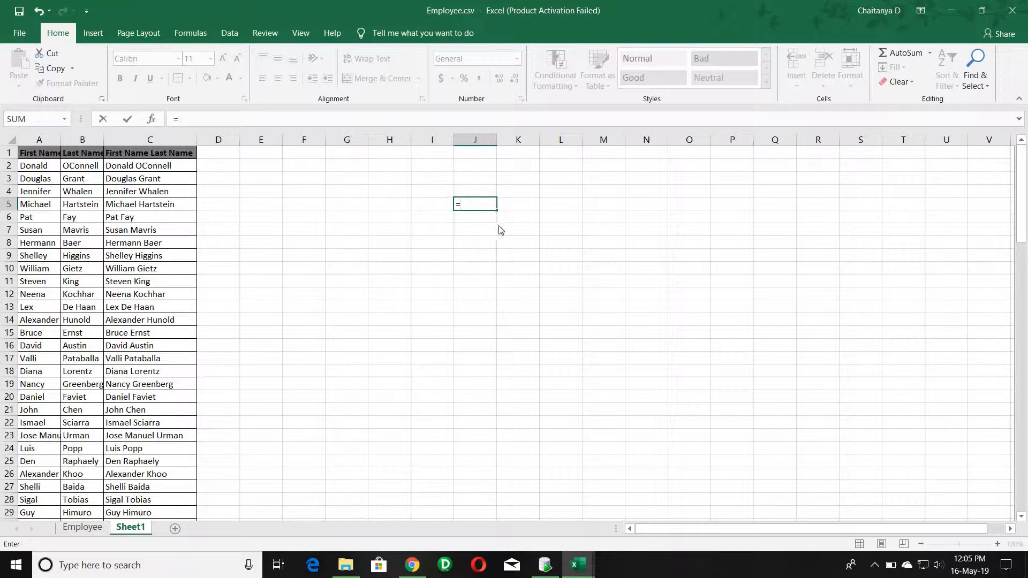
{"action": "type", "text": "A1"}
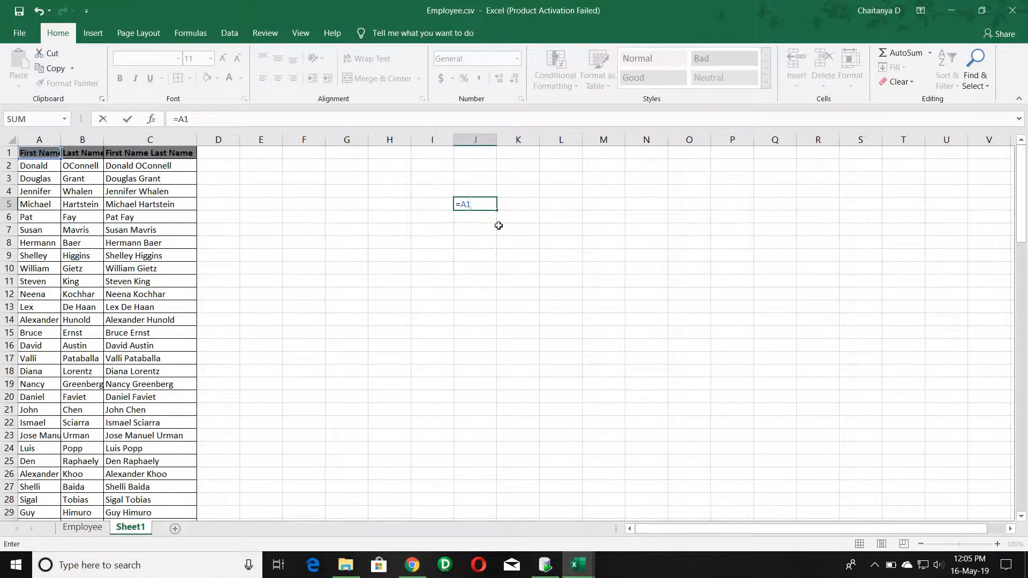
{"action": "type", "text": "&\" \"&B"}
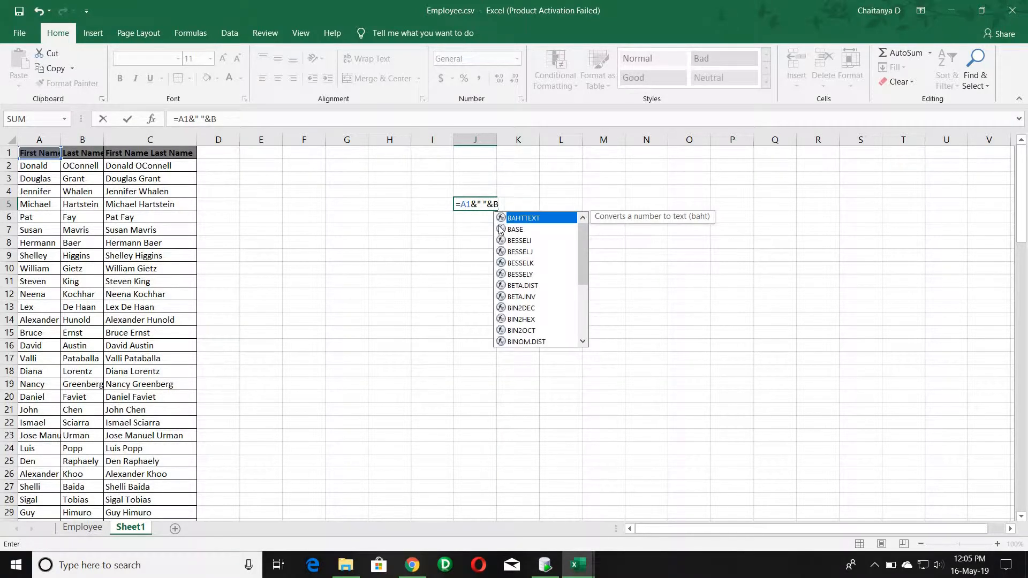
{"action": "type", "text": "1"}
{"action": "key", "text": "Return"}
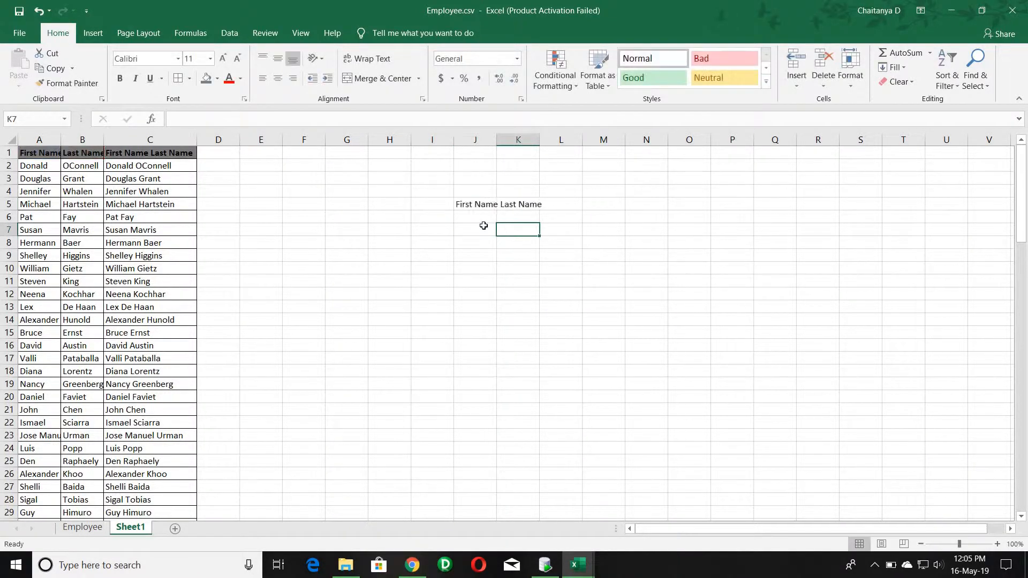
{"action": "key", "text": "Up"}
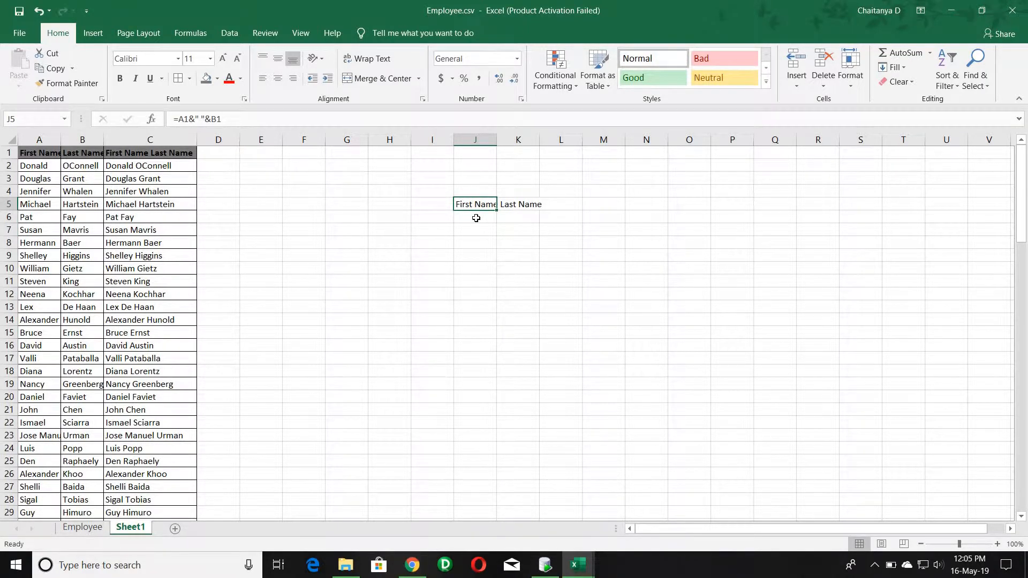
{"action": "key", "text": "Delete"}
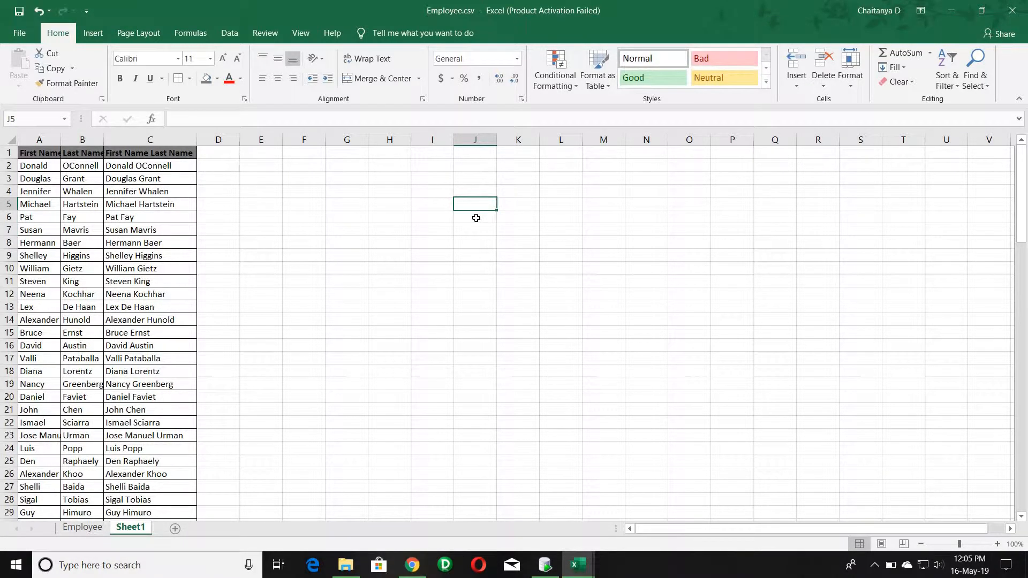
Select the empty range D2:D108 beside the combined names, using column C's extent, with D2 as the active cell.
{"action": "left_click", "coordinate": [137, 166]}
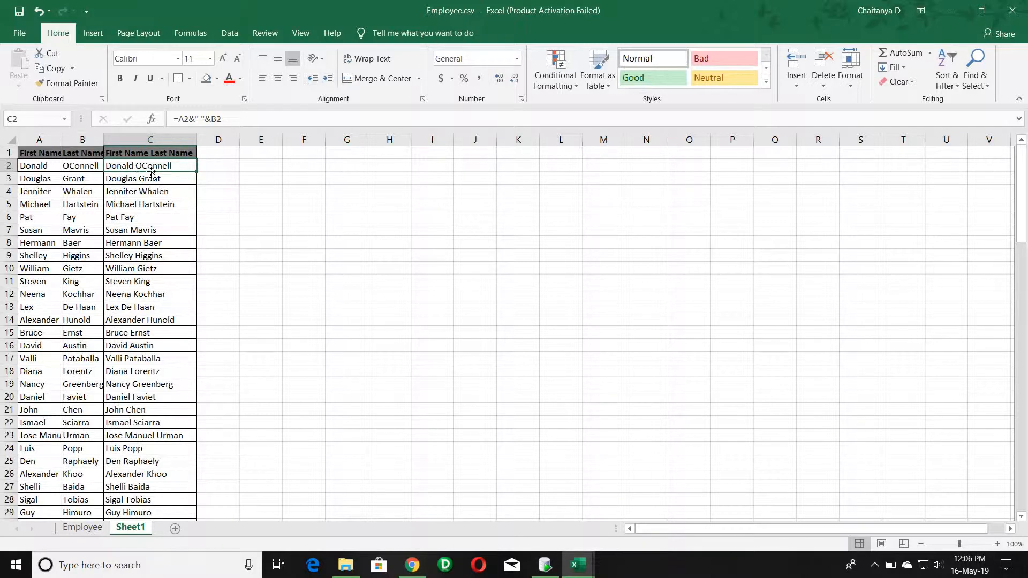
{"action": "left_click", "coordinate": [217, 156]}
{"action": "left_click", "coordinate": [212, 176]}
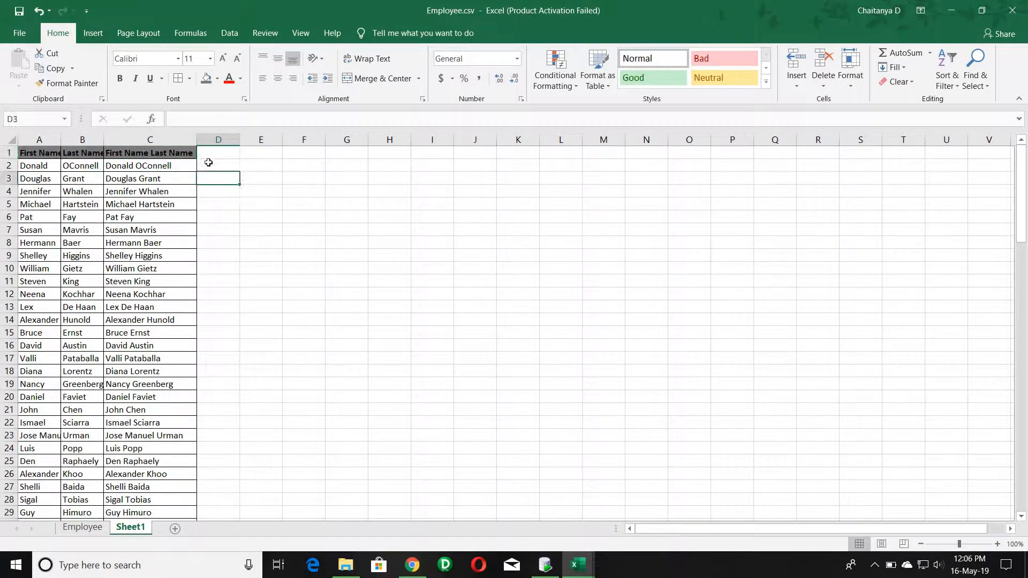
{"action": "left_click", "coordinate": [209, 163]}
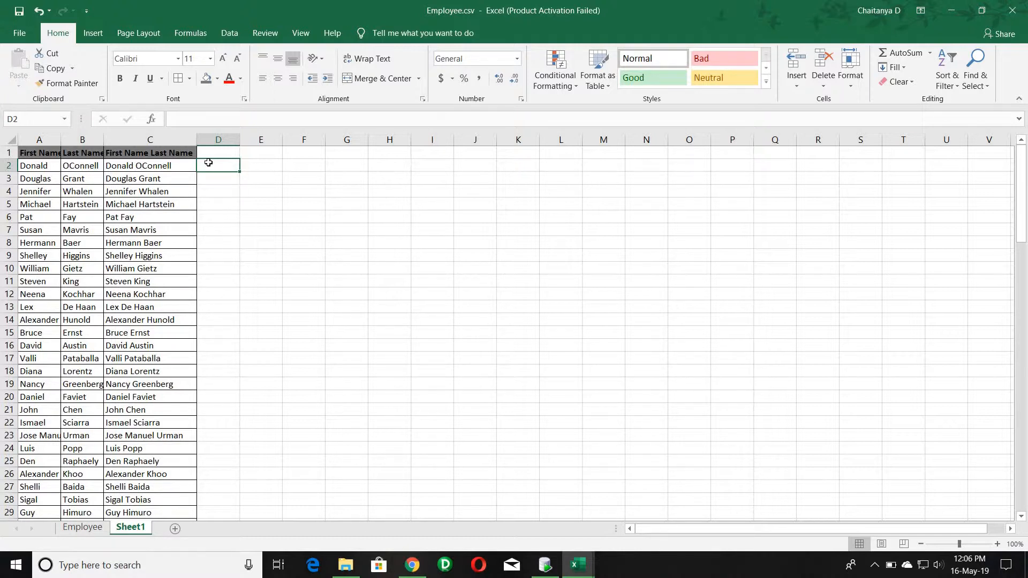
{"action": "key", "text": "Left"}
{"action": "left_click", "coordinate": [208, 163], "text": "shift"}
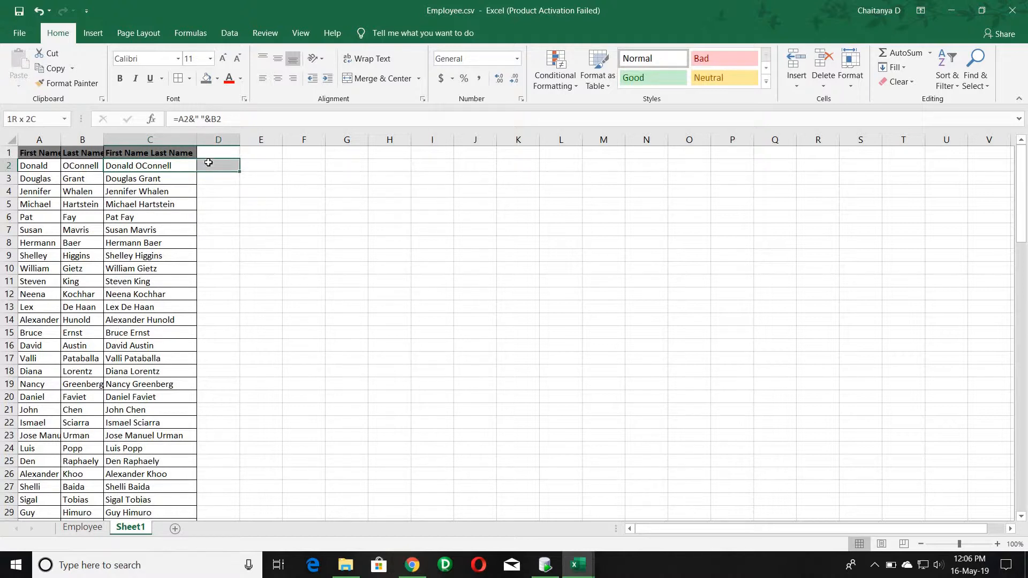
{"action": "key", "text": "ctrl+shift+Down"}
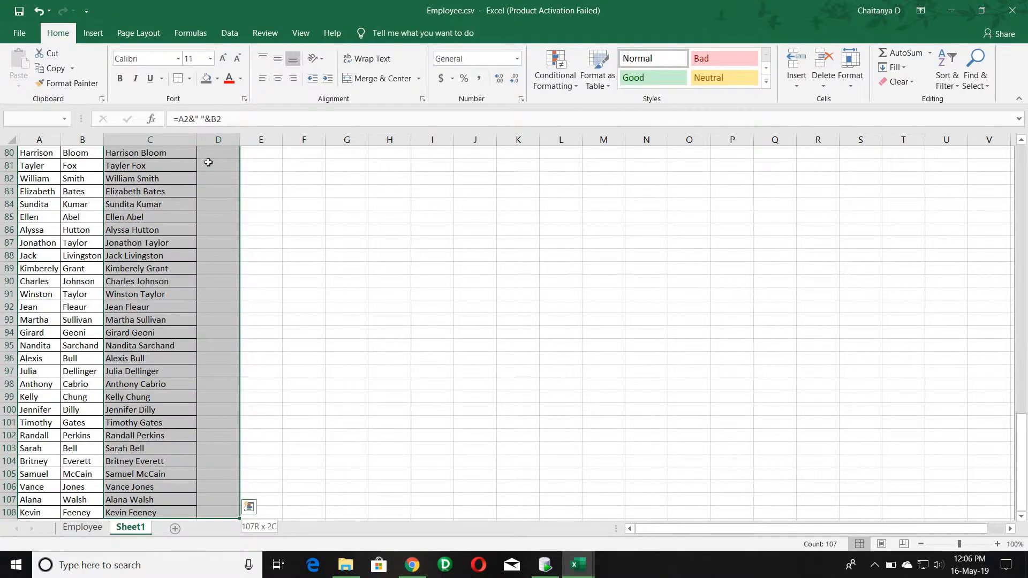
{"action": "key", "text": "shift+Tab"}
{"action": "key", "text": "shift+Right"}
{"action": "key", "text": "Tab"}
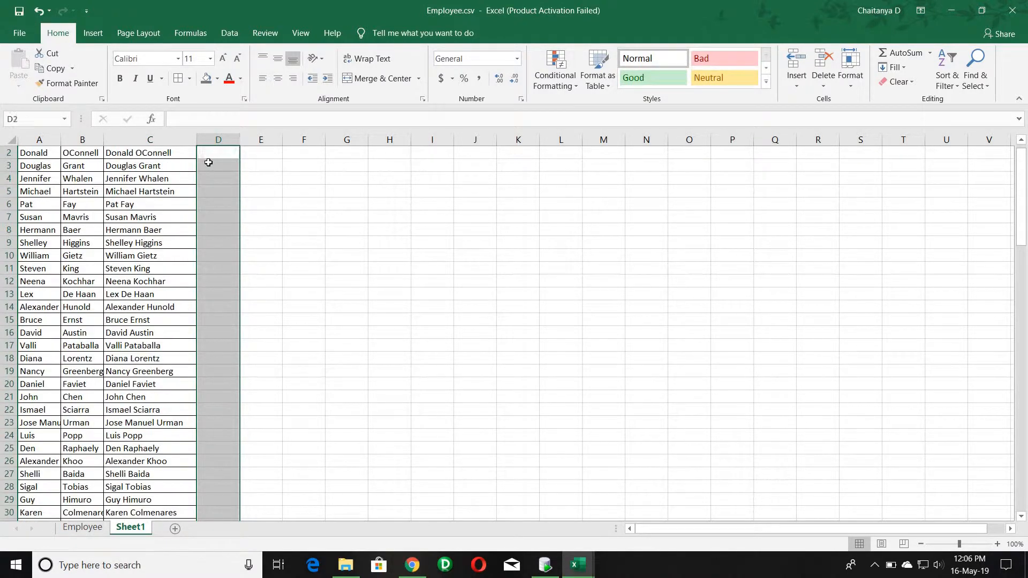
{"action": "scroll", "coordinate": [221, 170], "scroll_direction": "up", "scroll_amount": 1}
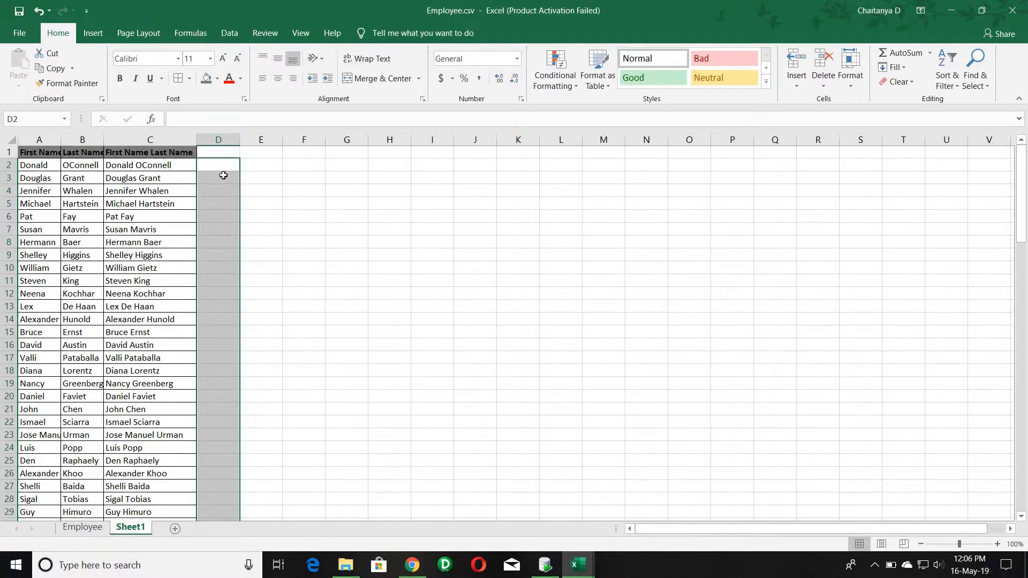
Enter =A2&&B2 for the whole selected range in column D at once, and accept the suggested correction to =A2&B2.
{"action": "type", "text": "="}
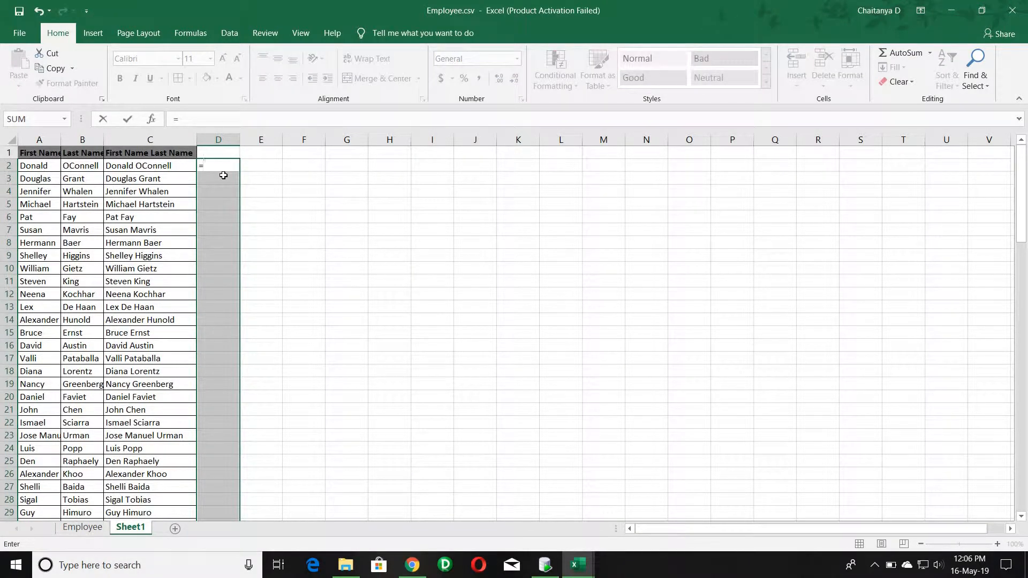
{"action": "left_click", "coordinate": [41, 168]}
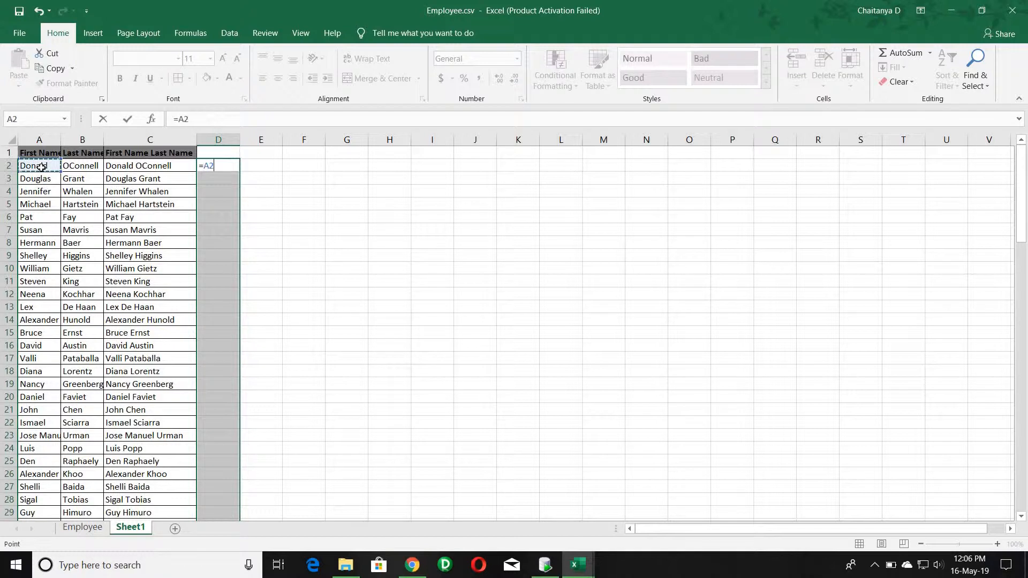
{"action": "type", "text": "&&"}
{"action": "left_click", "coordinate": [70, 168]}
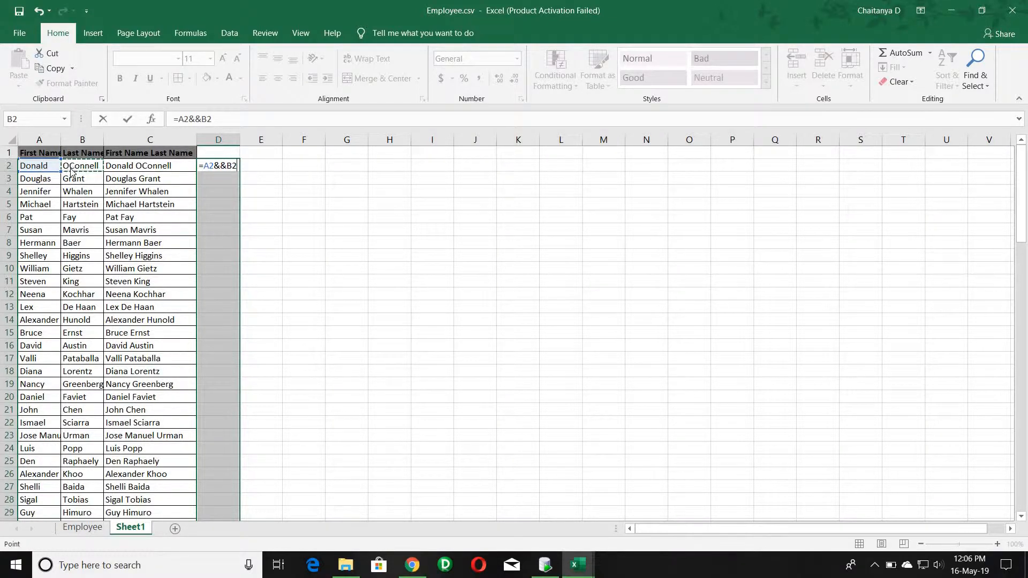
{"action": "key", "text": "Return"}
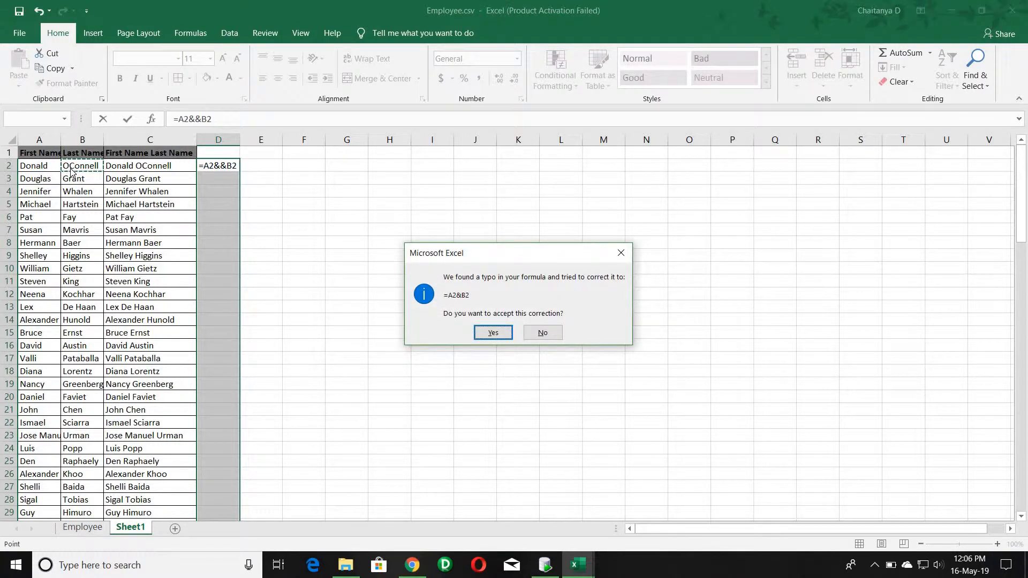
{"action": "key", "text": "Return"}
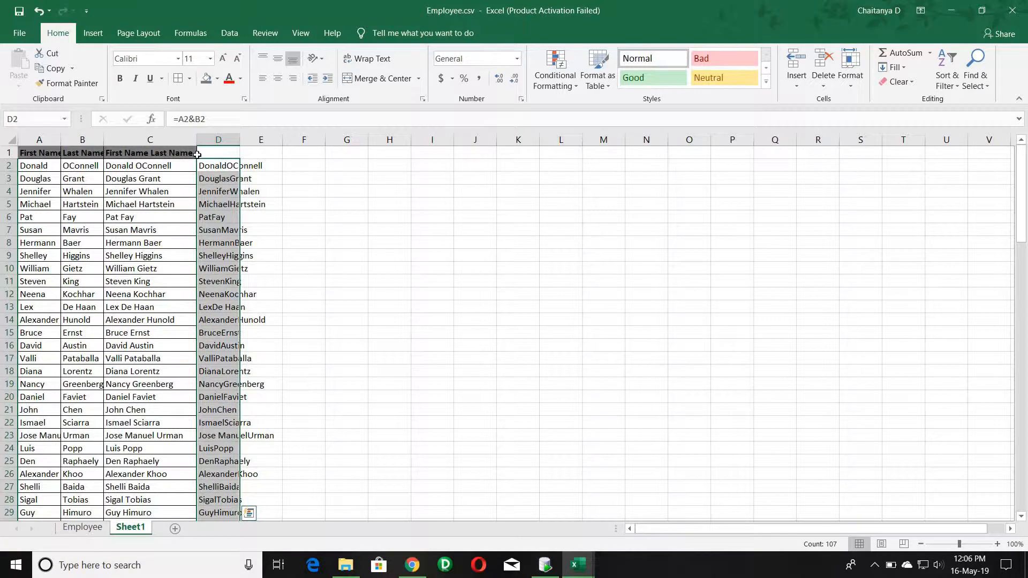
Autofit the width of column D and compare its unspaced names with the spaced formula in C2.
{"action": "double_click", "coordinate": [239, 144]}
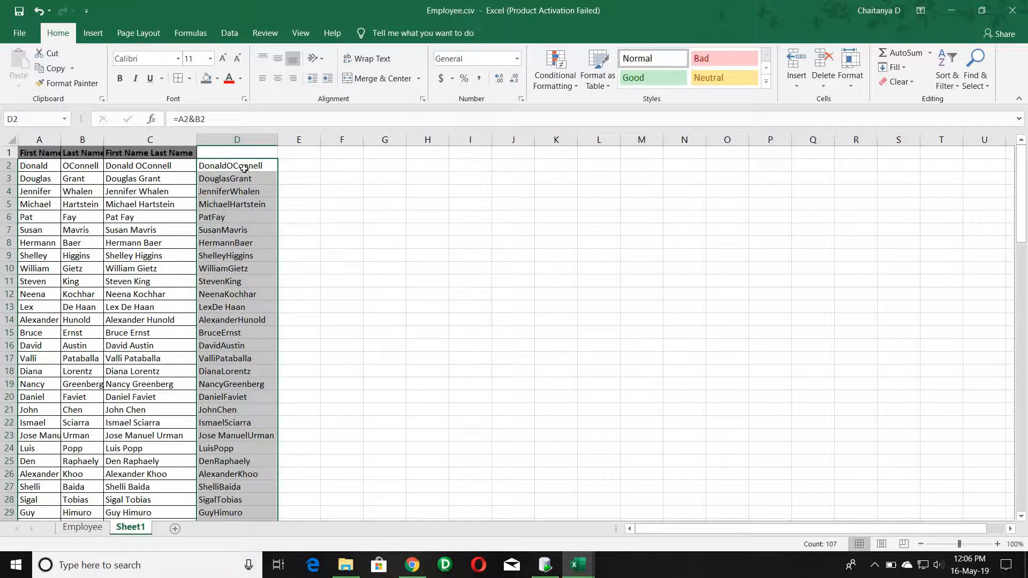
{"action": "left_click", "coordinate": [309, 165]}
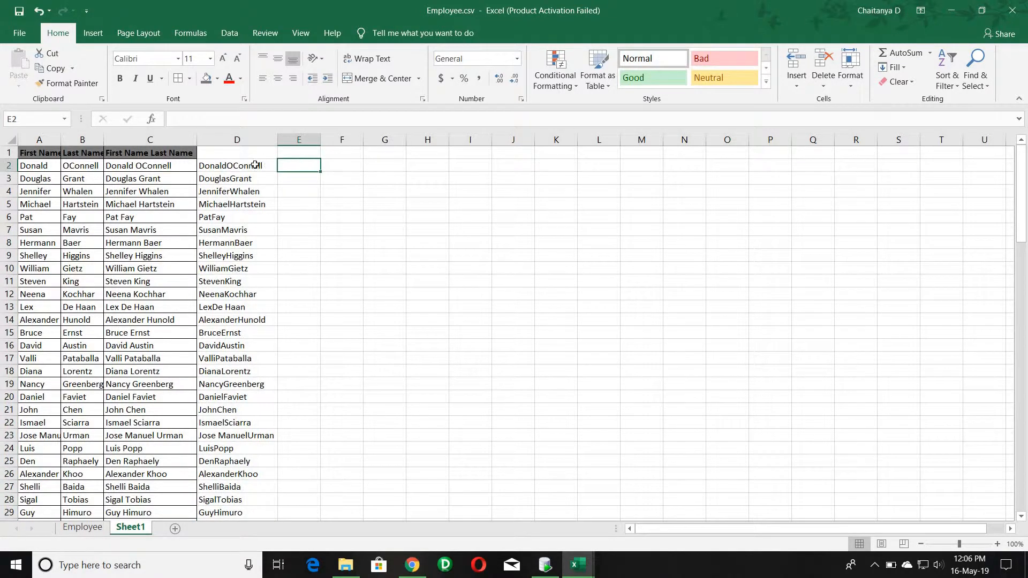
{"action": "left_click", "coordinate": [178, 165]}
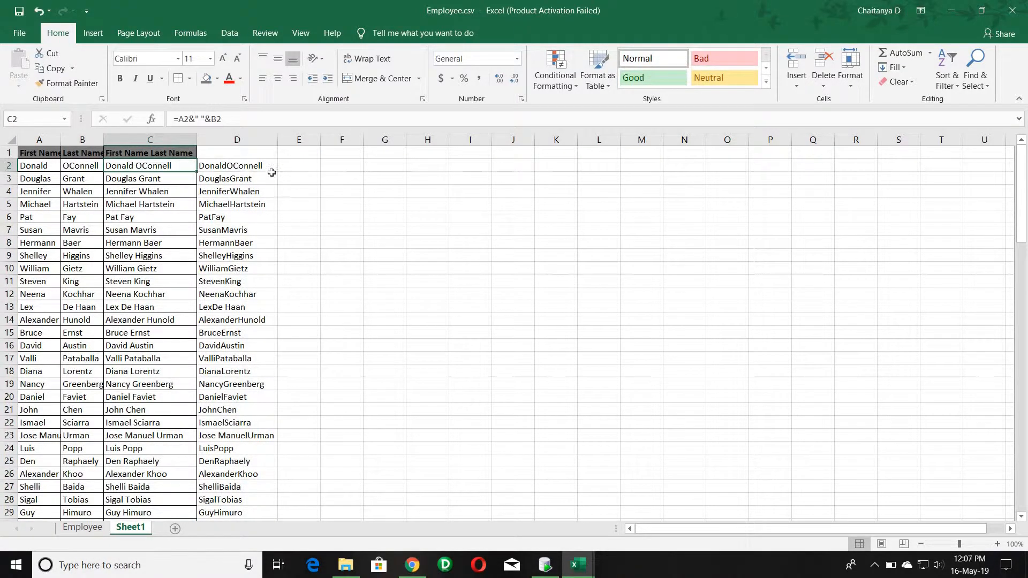
{"action": "left_click", "coordinate": [256, 170]}
{"action": "key", "text": "ctrl+shift+Down"}
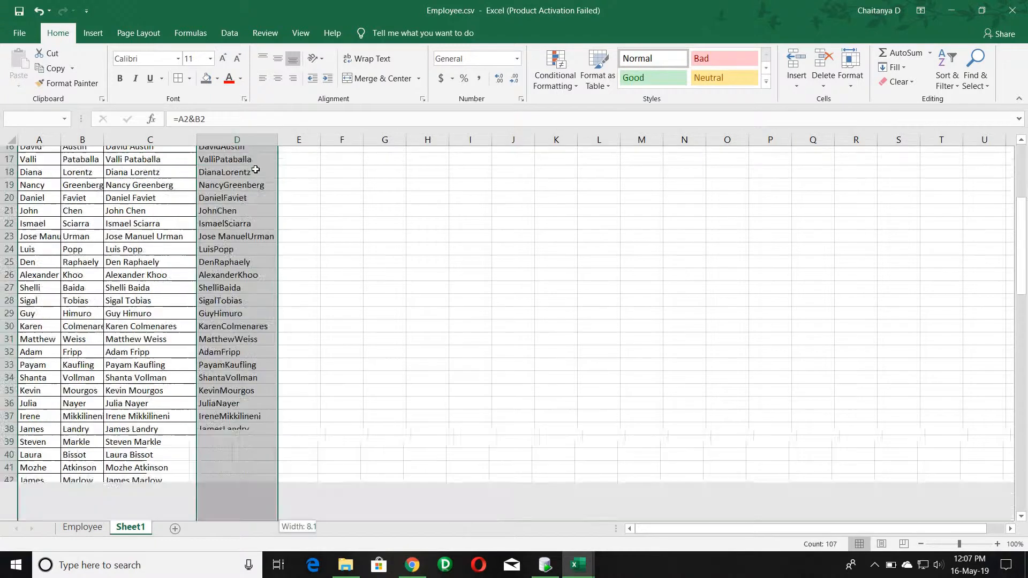
{"action": "key", "text": "ctrl+shift+Right"}
{"action": "key", "text": "ctrl+shift+Left"}
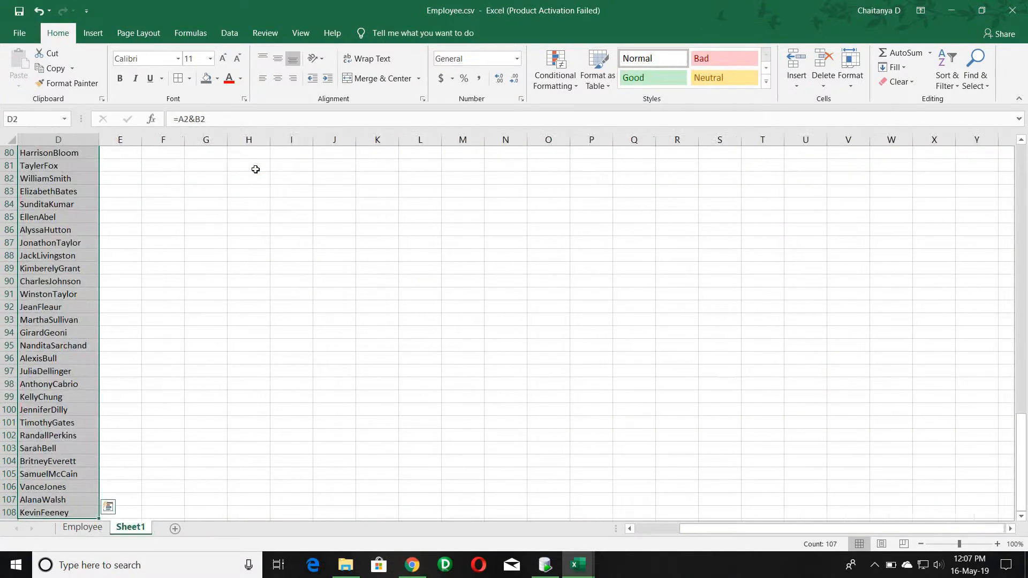
{"action": "key", "text": "Left"}
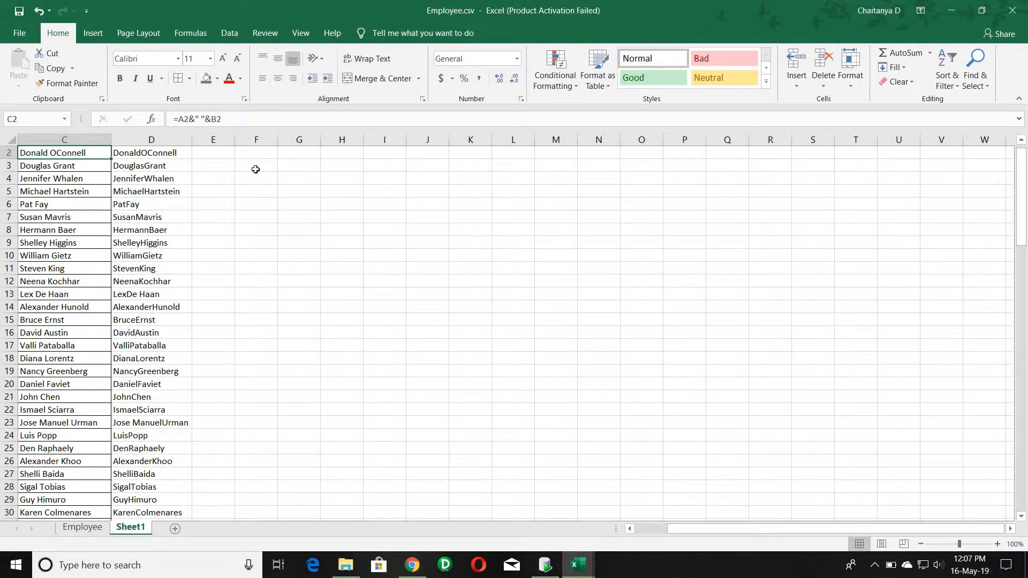
{"action": "key", "text": "Up"}
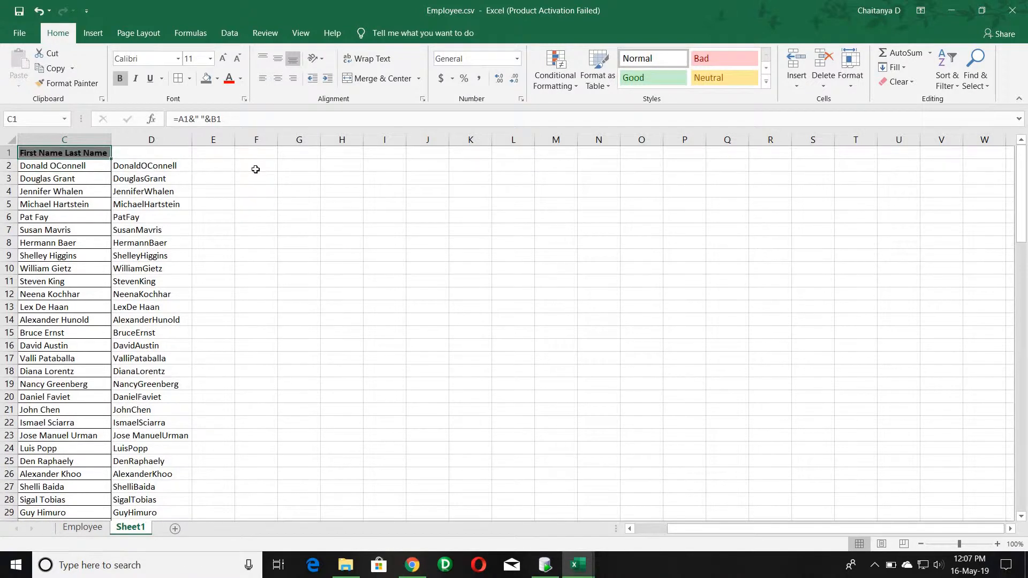
{"action": "left_click", "coordinate": [233, 169]}
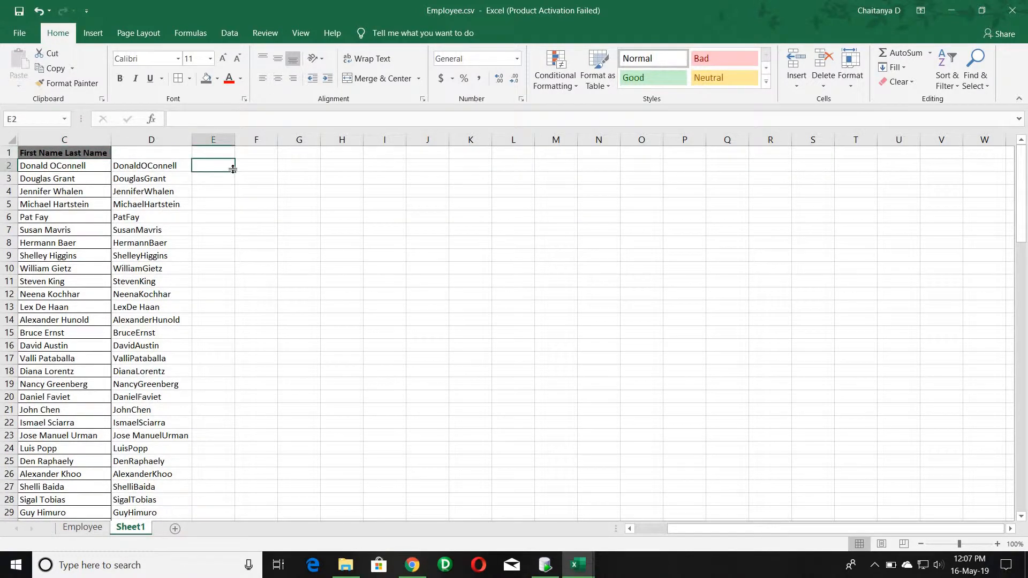
{"action": "key", "text": "ctrl+shift+Left"}
{"action": "key", "text": "ctrl+shift+Down"}
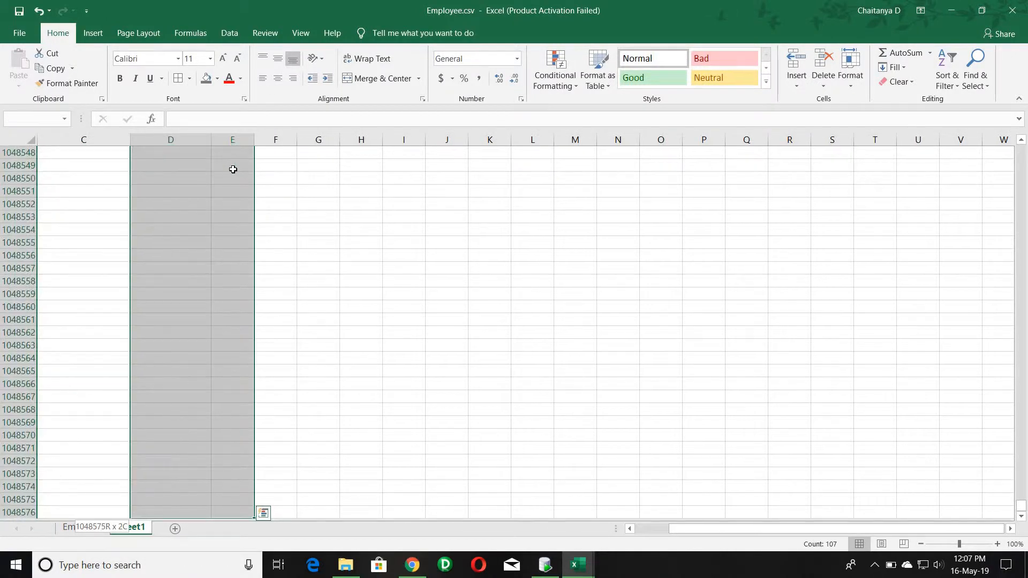
{"action": "key", "text": "ctrl+shift+Left"}
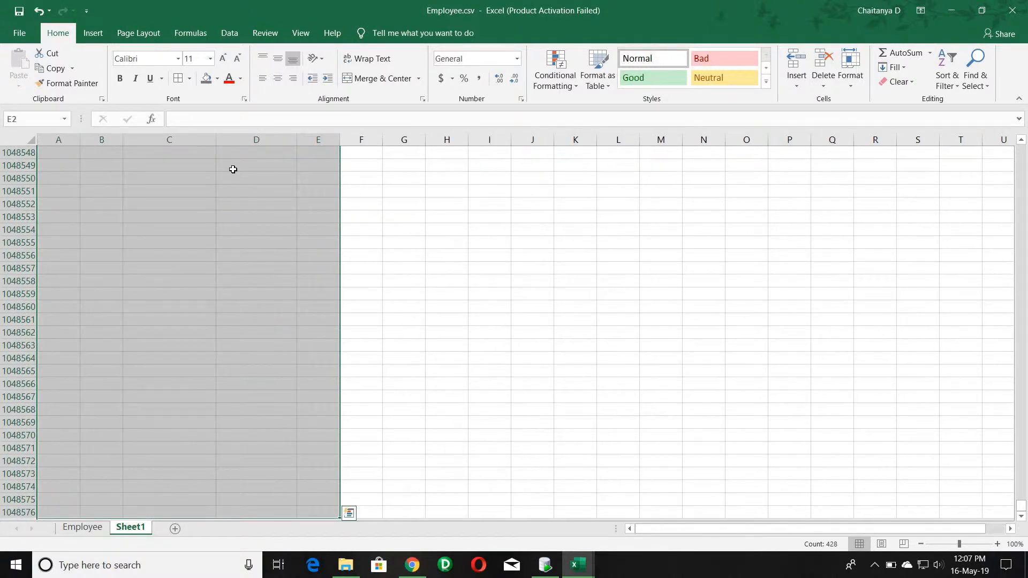
{"action": "key", "text": "ctrl+Up"}
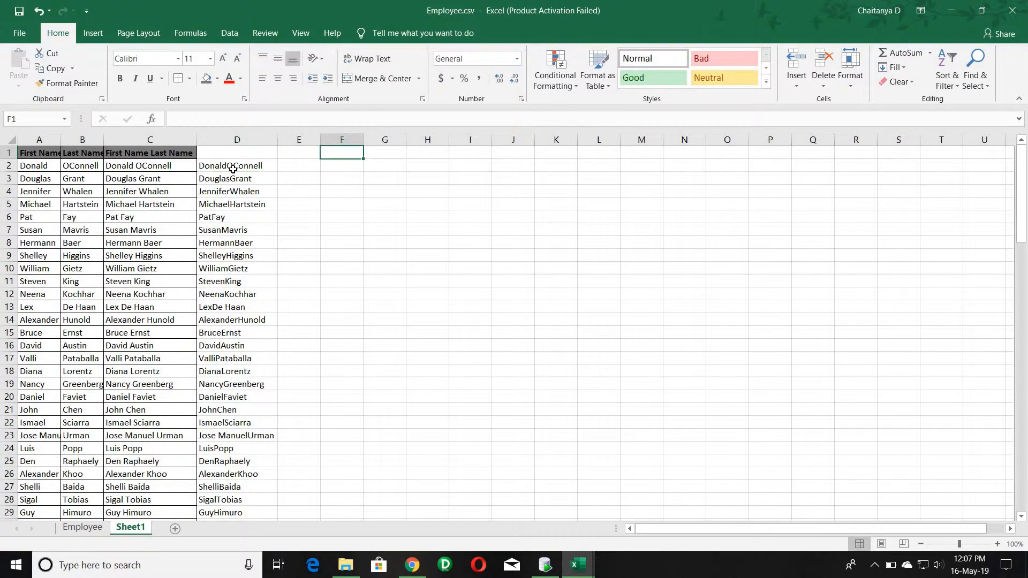
Select the empty range E2:E108 beside the unspaced names, using column D's extent, with E2 as the active cell.
{"action": "key", "text": "Left"}
{"action": "key", "text": "Down"}
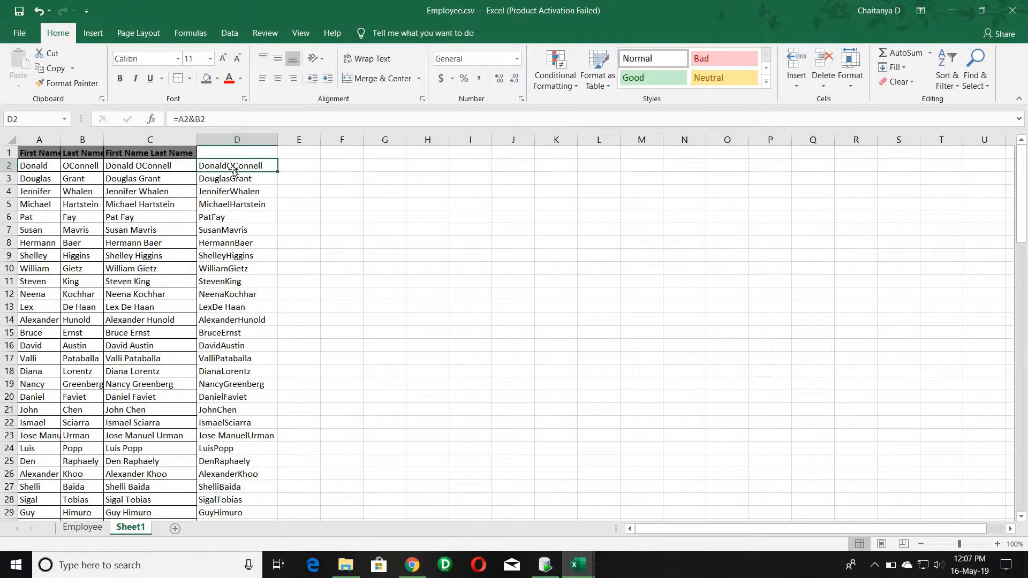
{"action": "key", "text": "ctrl+Down"}
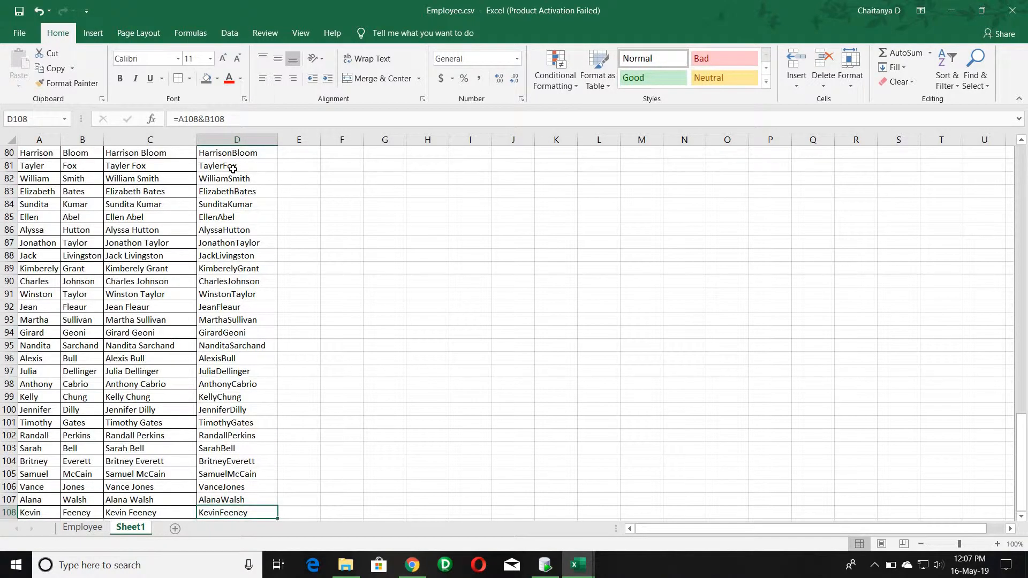
{"action": "key", "text": "ctrl+Up"}
{"action": "key", "text": "Right"}
{"action": "key", "text": "shift+Left"}
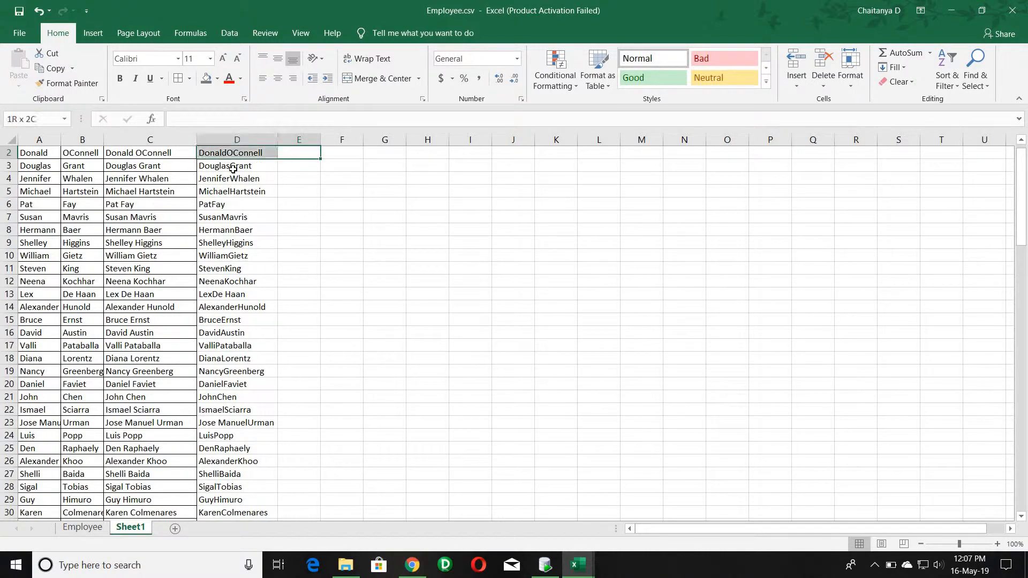
{"action": "key", "text": "Left"}
{"action": "key", "text": "shift+Right"}
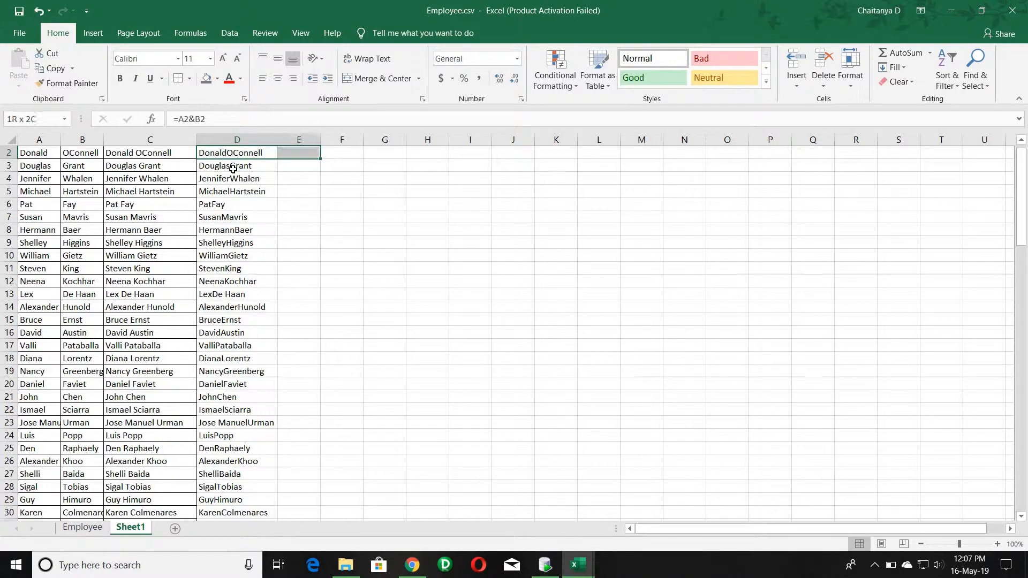
{"action": "key", "text": "ctrl+shift+Down"}
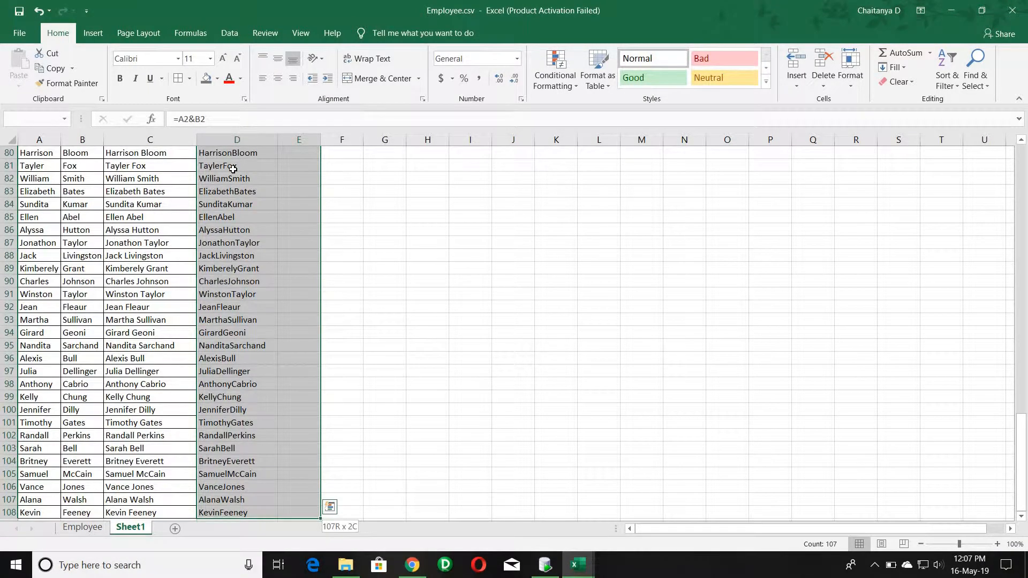
{"action": "key", "text": "shift+Tab"}
{"action": "key", "text": "shift+Right"}
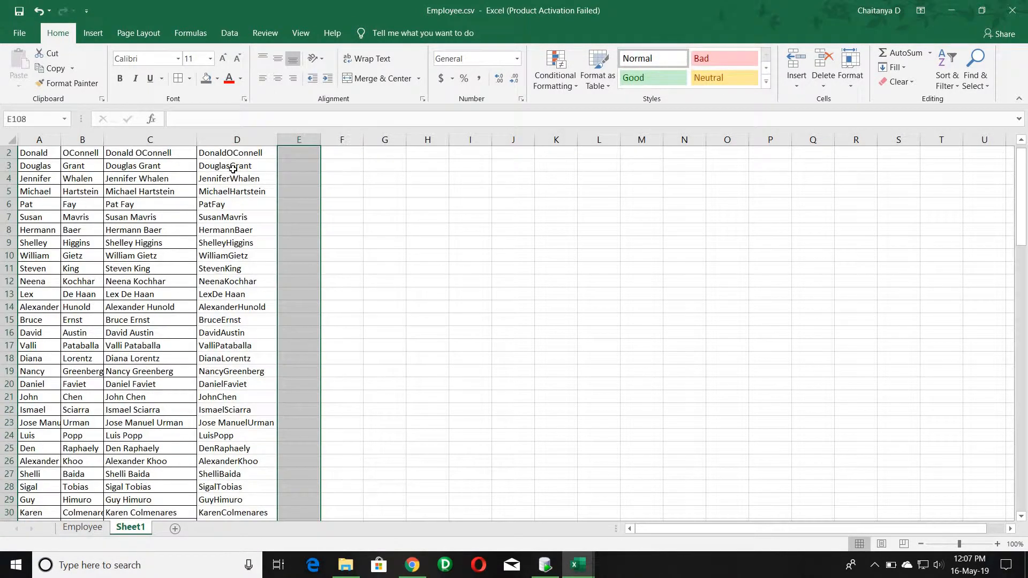
{"action": "key", "text": "Tab"}
{"action": "scroll", "coordinate": [238, 232], "scroll_direction": "up", "scroll_amount": 1}
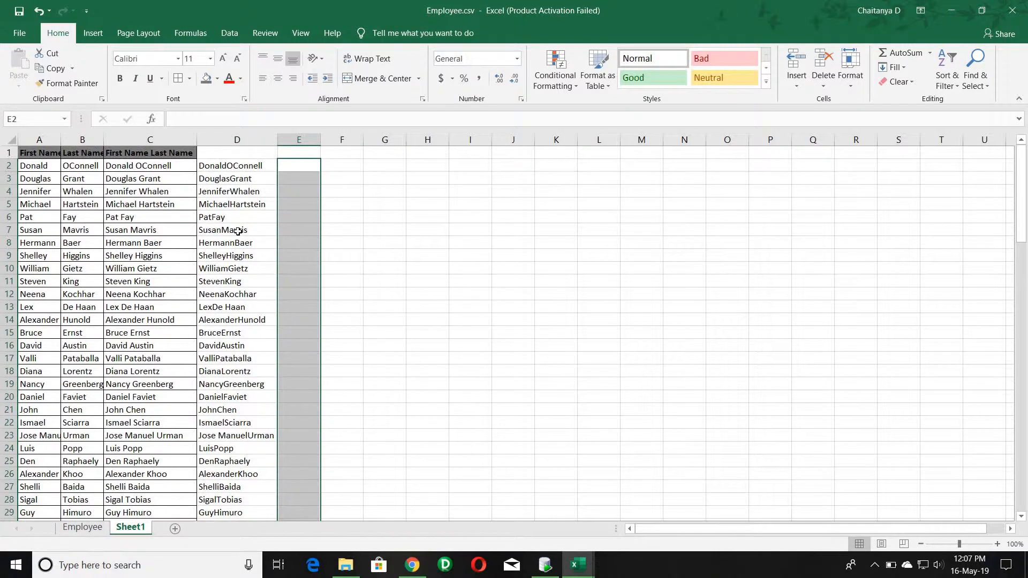
Try the formula =A2&"@"&B2 in cell E2 alone, and clear that cell again.
{"action": "type", "text": "="}
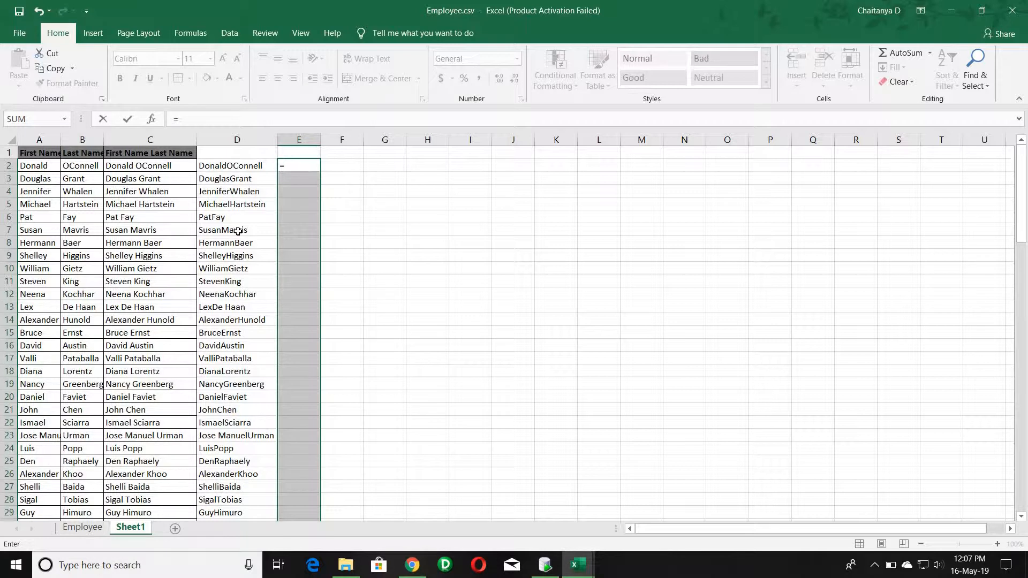
{"action": "left_click", "coordinate": [50, 166]}
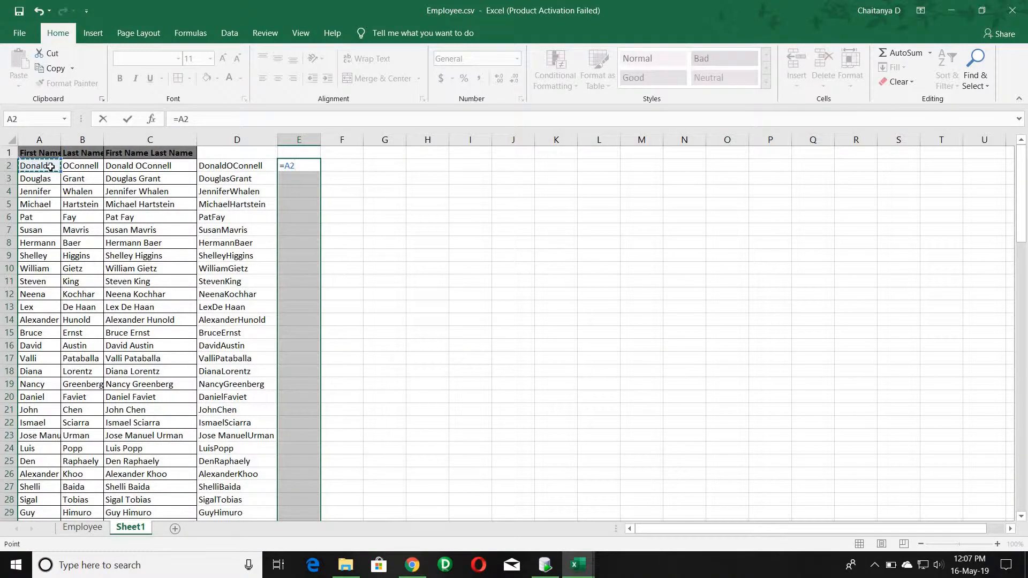
{"action": "type", "text": "&\"@\"&"}
{"action": "left_click", "coordinate": [85, 166]}
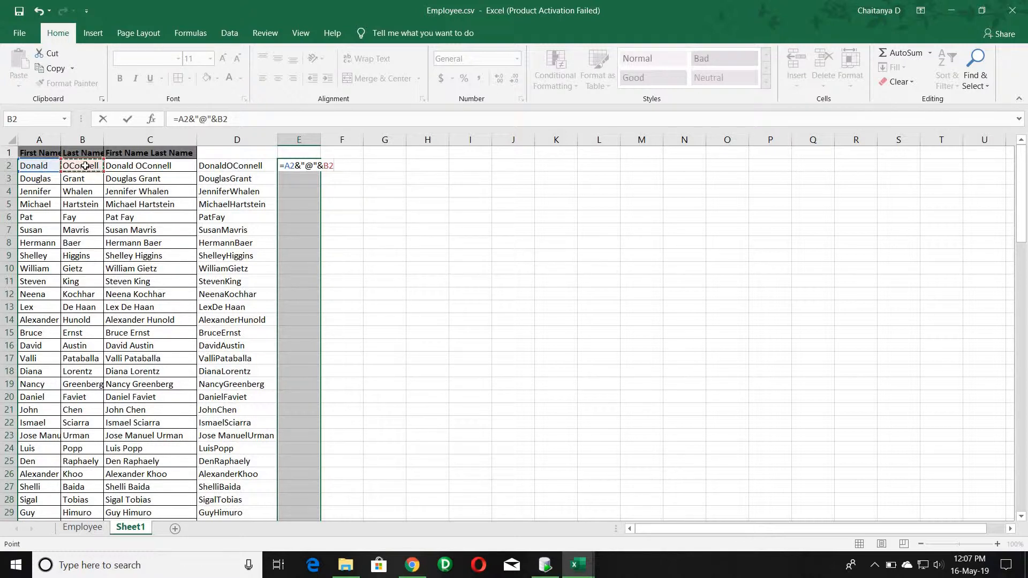
{"action": "key", "text": "Return"}
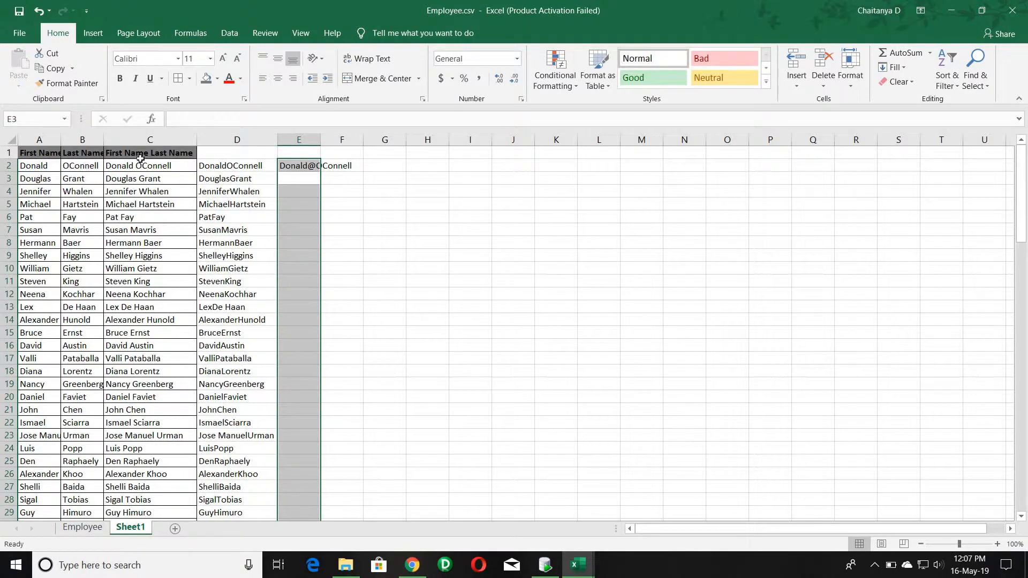
{"action": "left_click", "coordinate": [282, 165]}
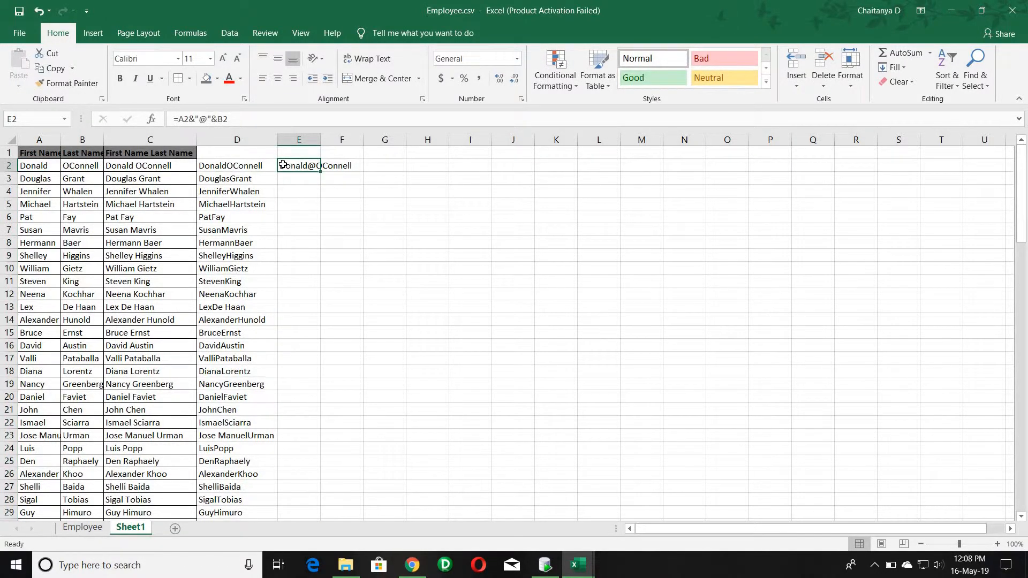
{"action": "key", "text": "Delete"}
Select the empty cells E2:E108 again, matching the rows filled in column D, with E2 active.
{"action": "key", "text": "Left"}
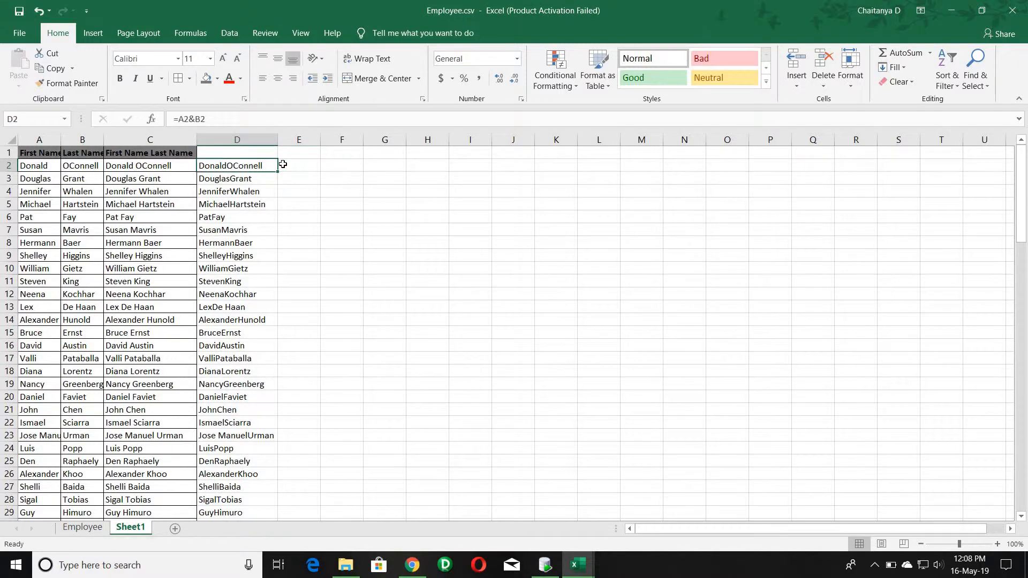
{"action": "key", "text": "shift+Right"}
{"action": "key", "text": "ctrl+shift+Down"}
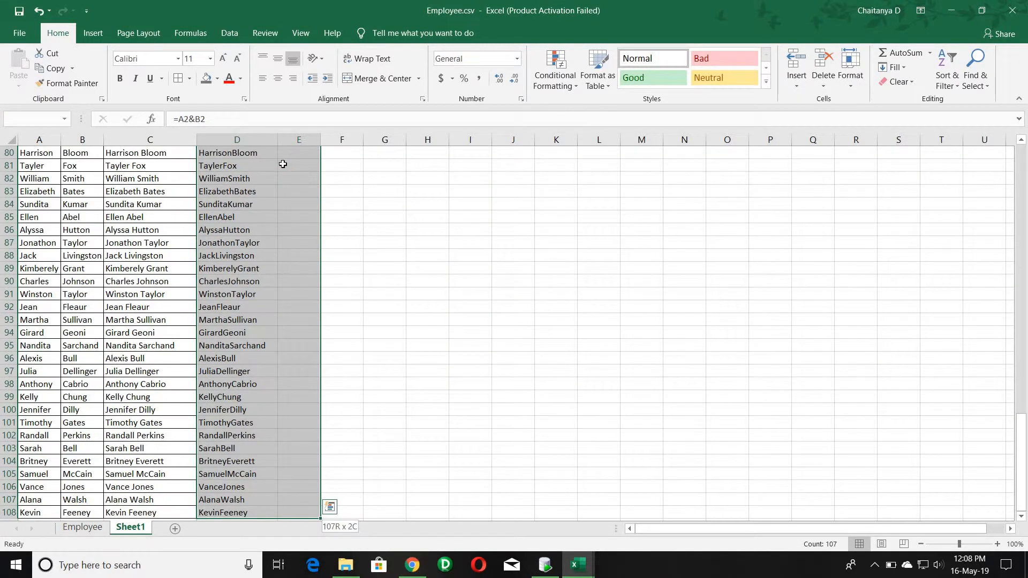
{"action": "key", "text": "shift+Tab"}
{"action": "key", "text": "shift+Right"}
{"action": "key", "text": "Tab"}
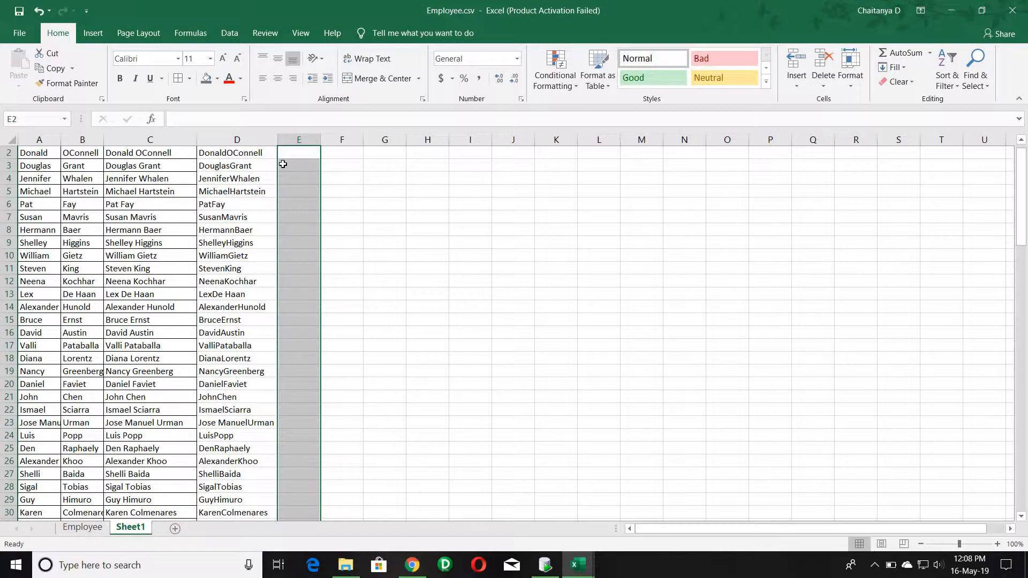
Enter =A2&"@"&B2 for the whole selected range in column E at once, and check the formula in E2.
{"action": "type", "text": "="}
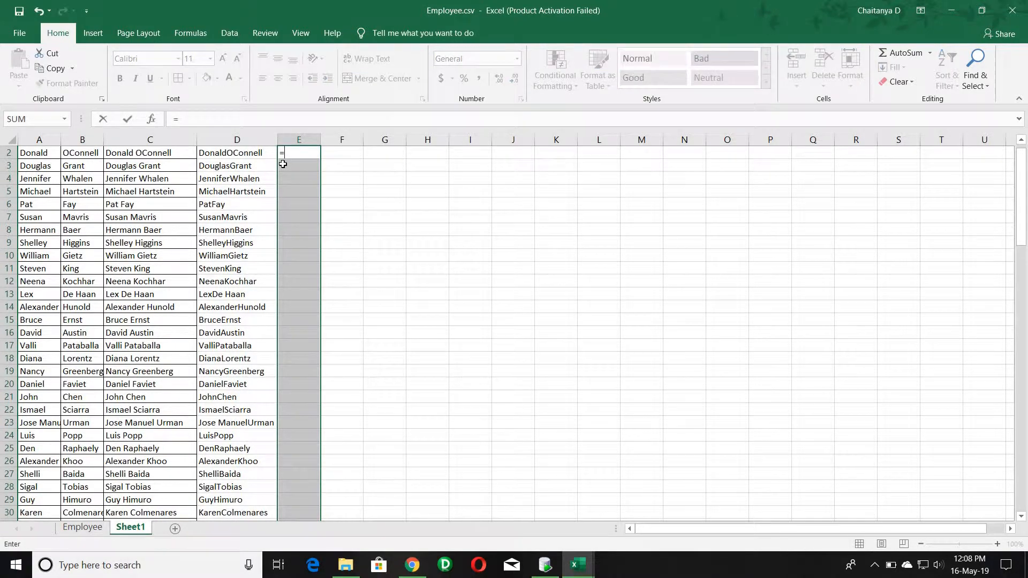
{"action": "left_click", "coordinate": [49, 154]}
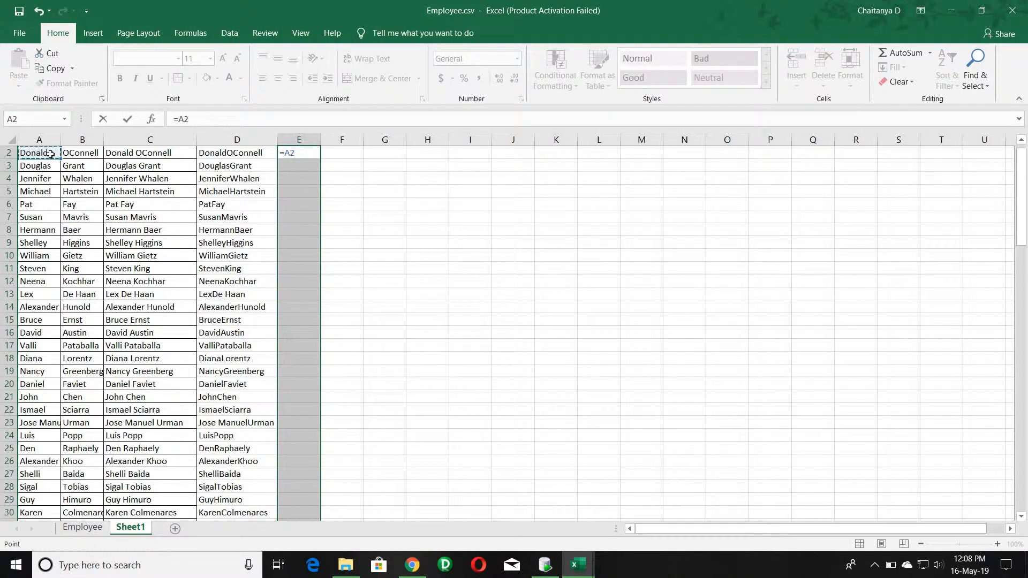
{"action": "type", "text": "&\"@\"&"}
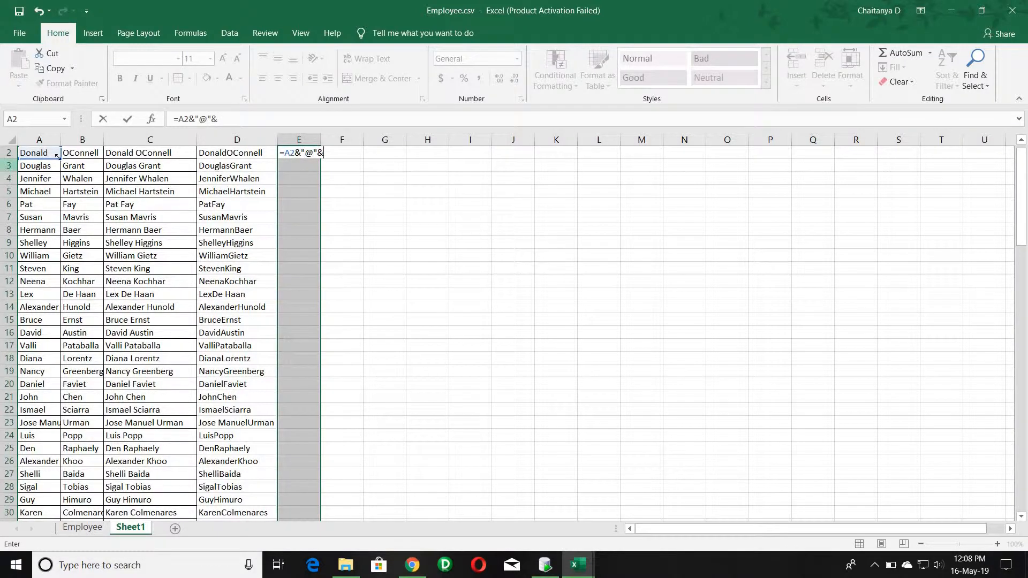
{"action": "left_click", "coordinate": [67, 155]}
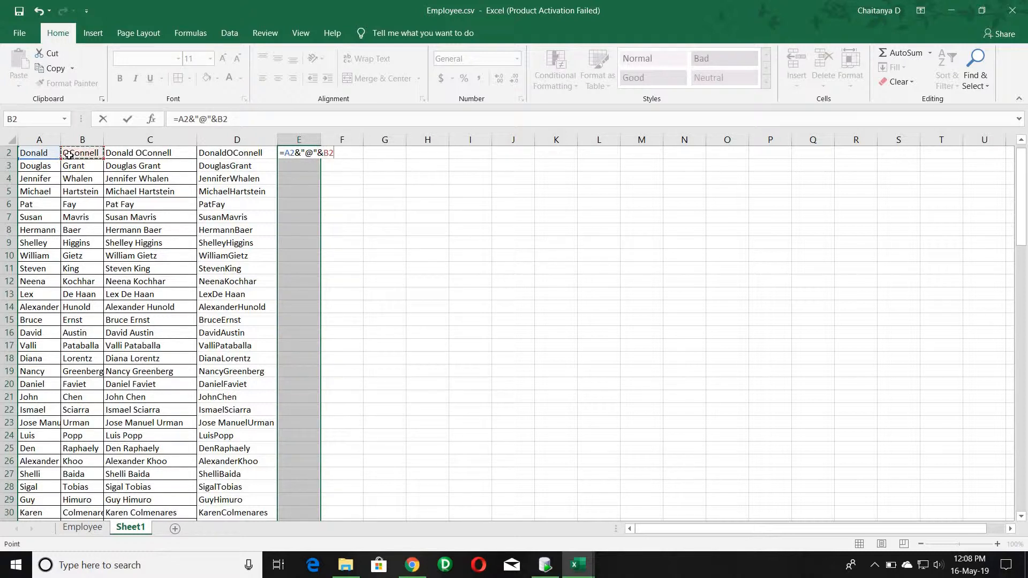
{"action": "key", "text": "ctrl+Return"}
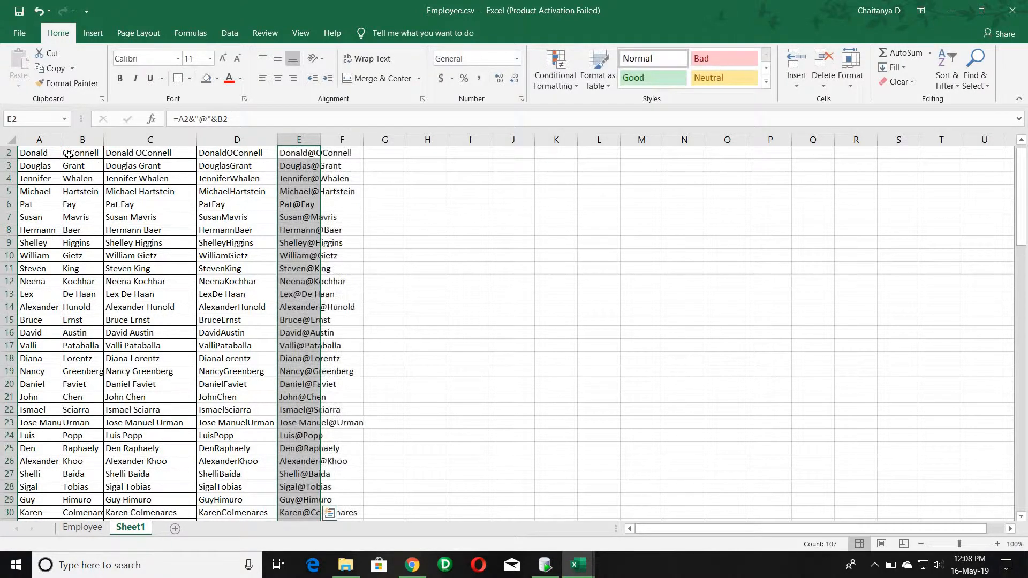
{"action": "scroll", "coordinate": [193, 215], "scroll_direction": "up", "scroll_amount": 1}
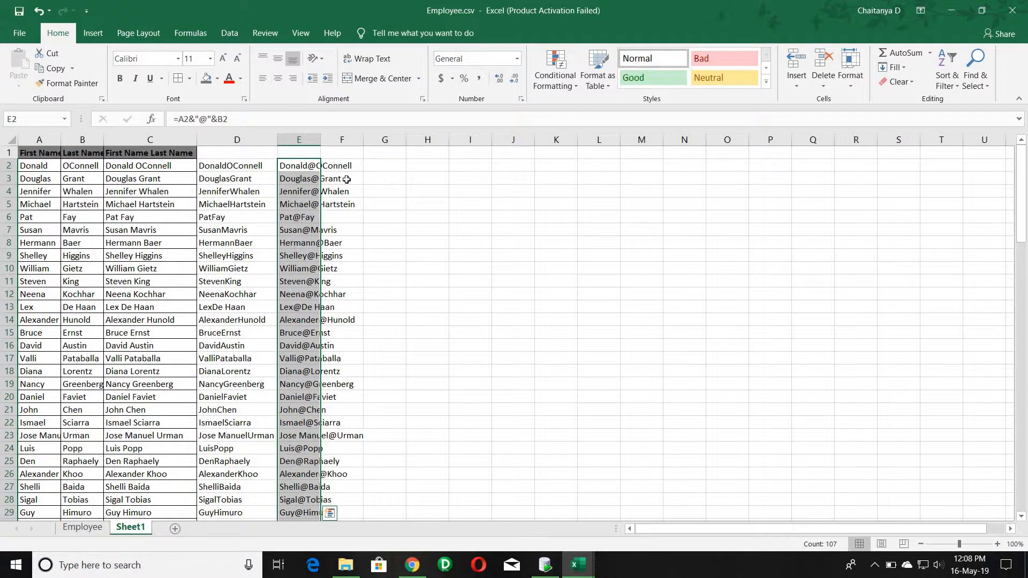
{"action": "left_click", "coordinate": [347, 180]}
{"action": "left_click", "coordinate": [305, 168]}
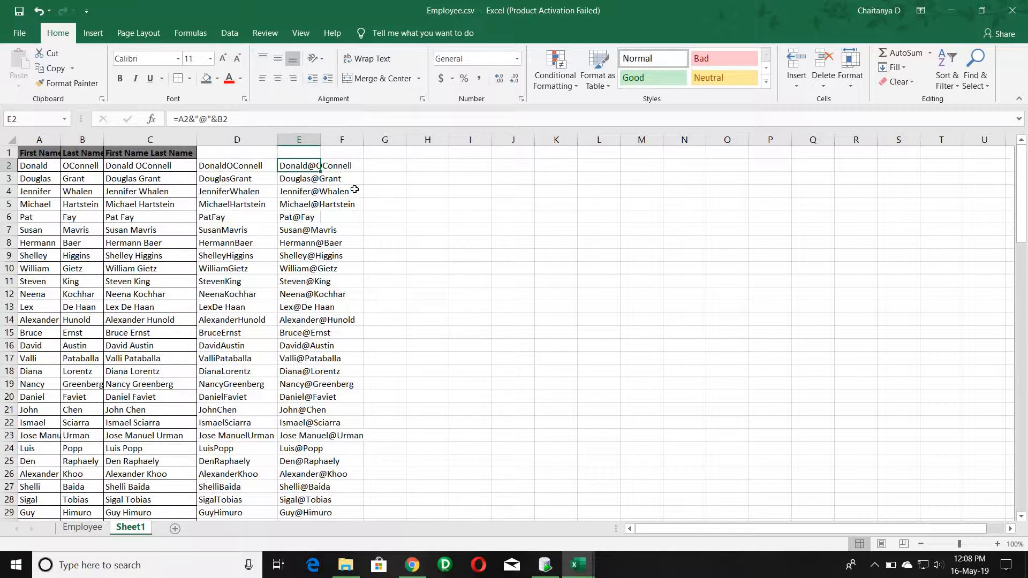
{"action": "left_click", "coordinate": [375, 170]}
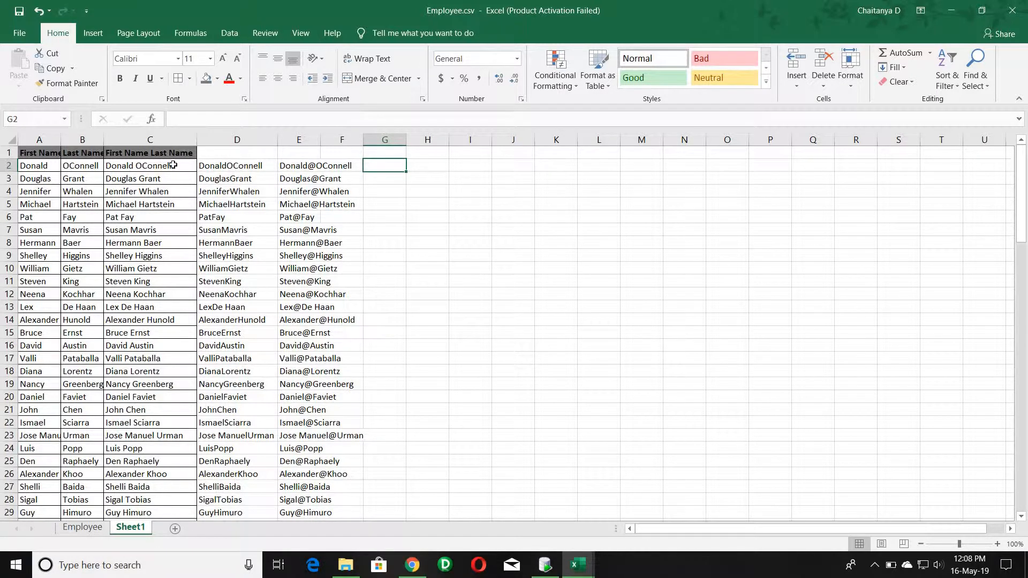
Preview Text to Columns for C2 with Delimited and Tab up to its last page, close it, and try finishing it with the default settings.
{"action": "left_click_drag", "start_coordinate": [162, 166], "coordinate": [156, 434]}
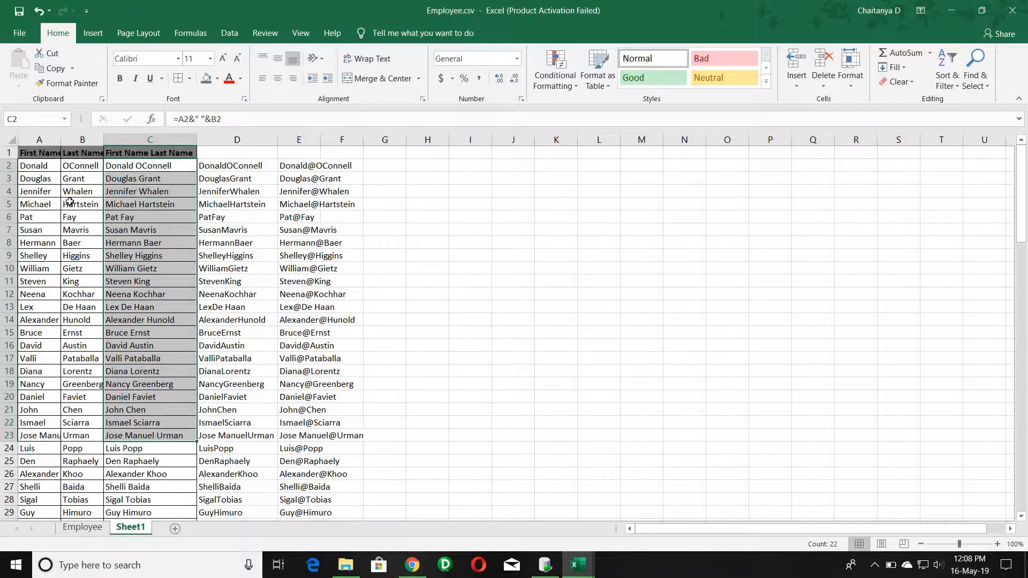
{"action": "left_click", "coordinate": [172, 181]}
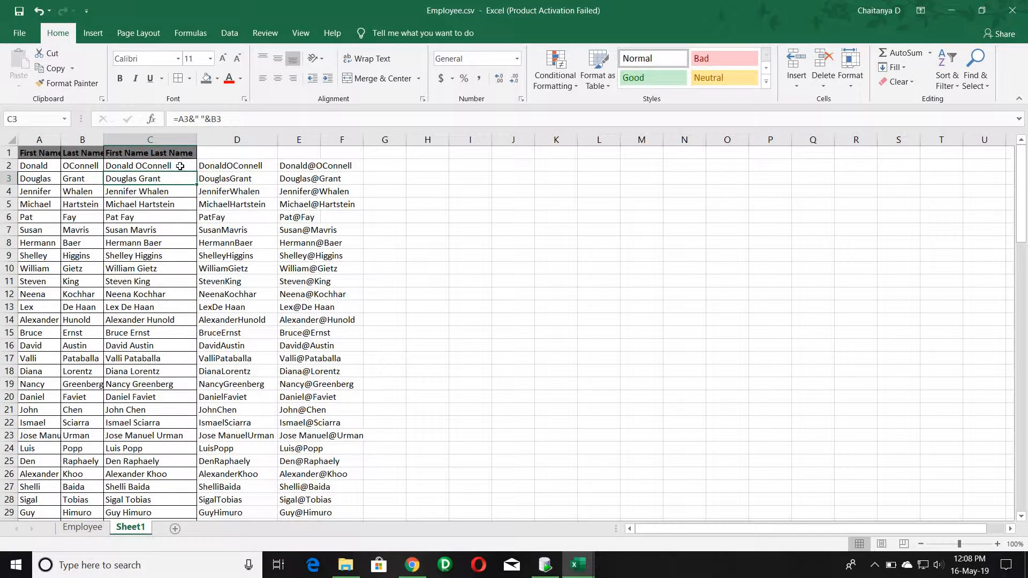
{"action": "left_click", "coordinate": [181, 166]}
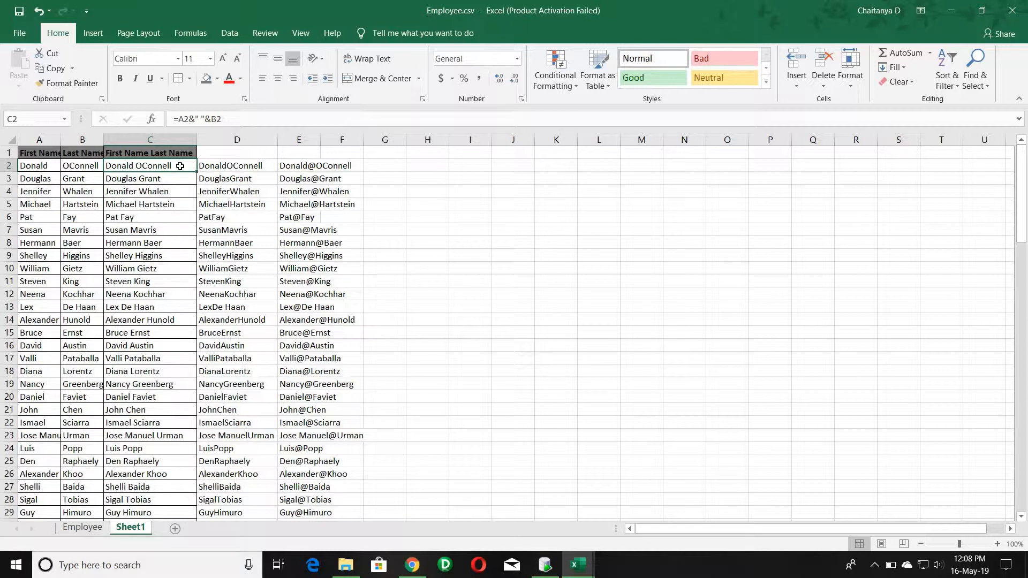
{"action": "left_click", "coordinate": [231, 33]}
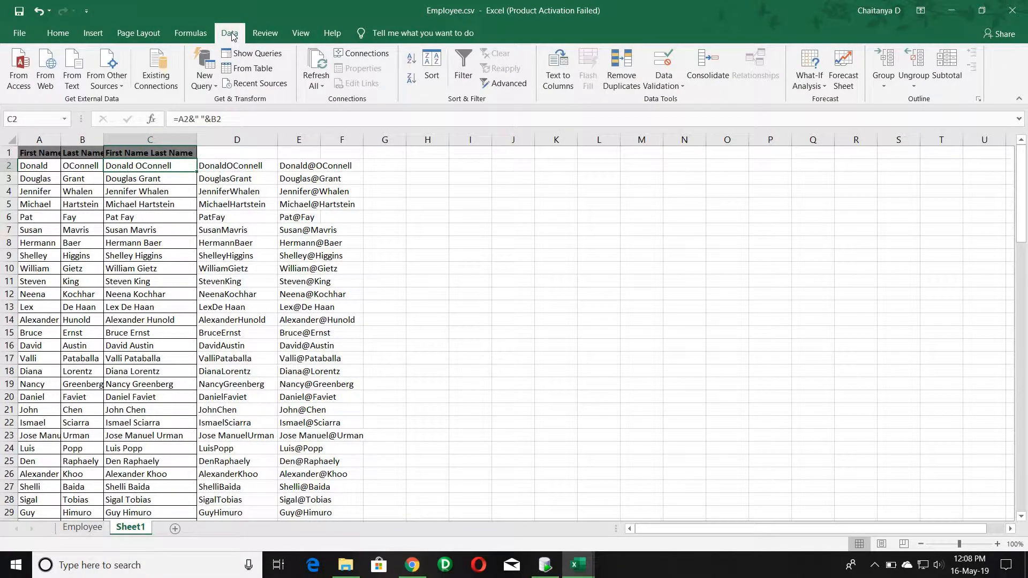
{"action": "left_click", "coordinate": [557, 85]}
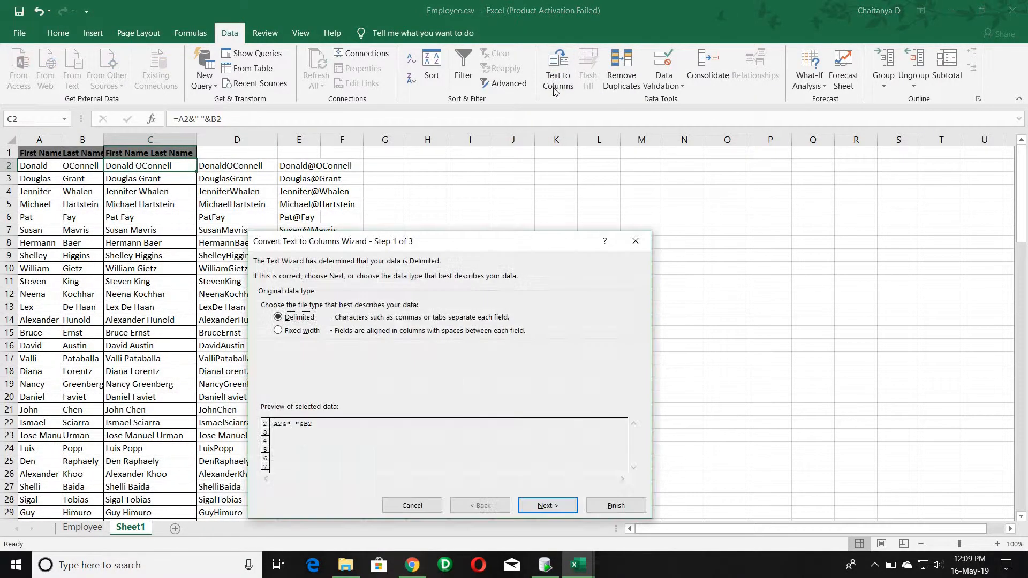
{"action": "left_click_drag", "start_coordinate": [465, 239], "coordinate": [554, 143]}
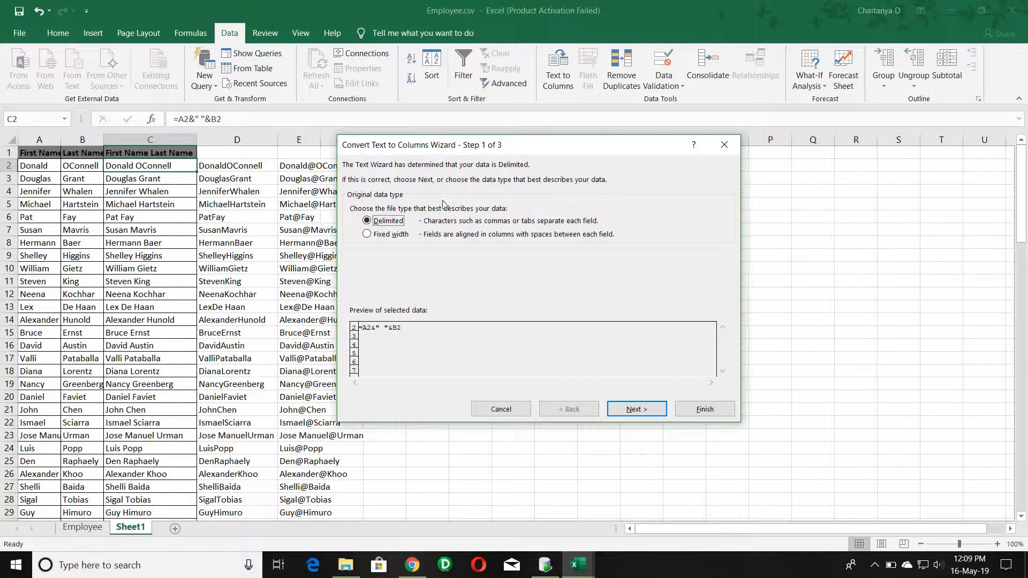
{"action": "left_click", "coordinate": [393, 239]}
{"action": "left_click", "coordinate": [385, 221]}
{"action": "left_click", "coordinate": [629, 409]}
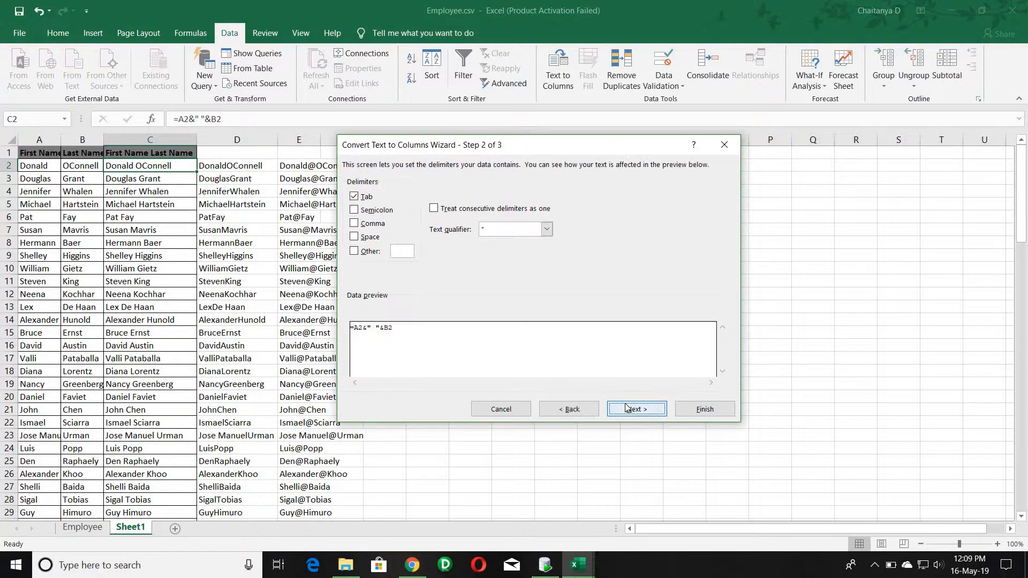
{"action": "left_click", "coordinate": [629, 409]}
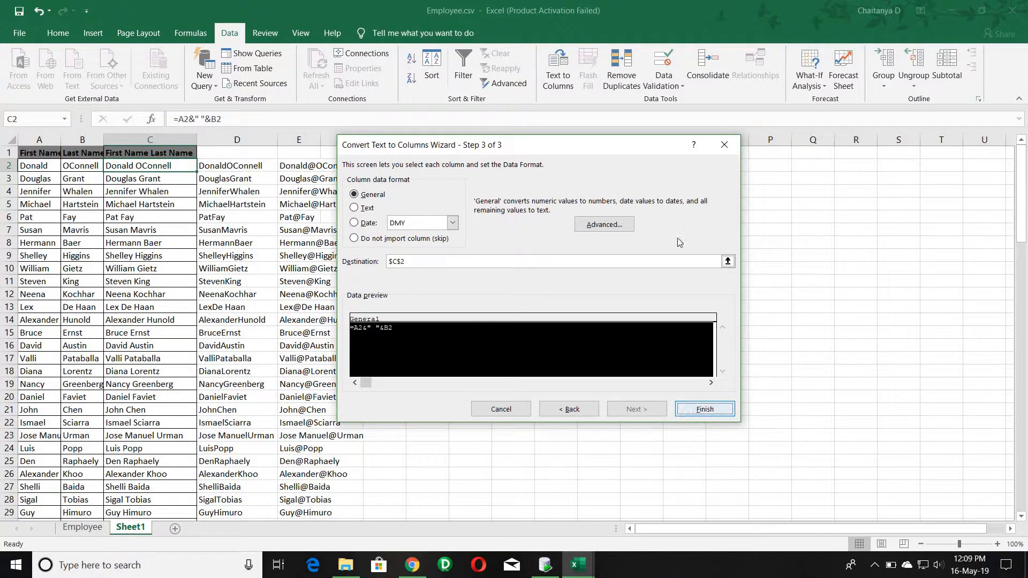
{"action": "left_click", "coordinate": [724, 145]}
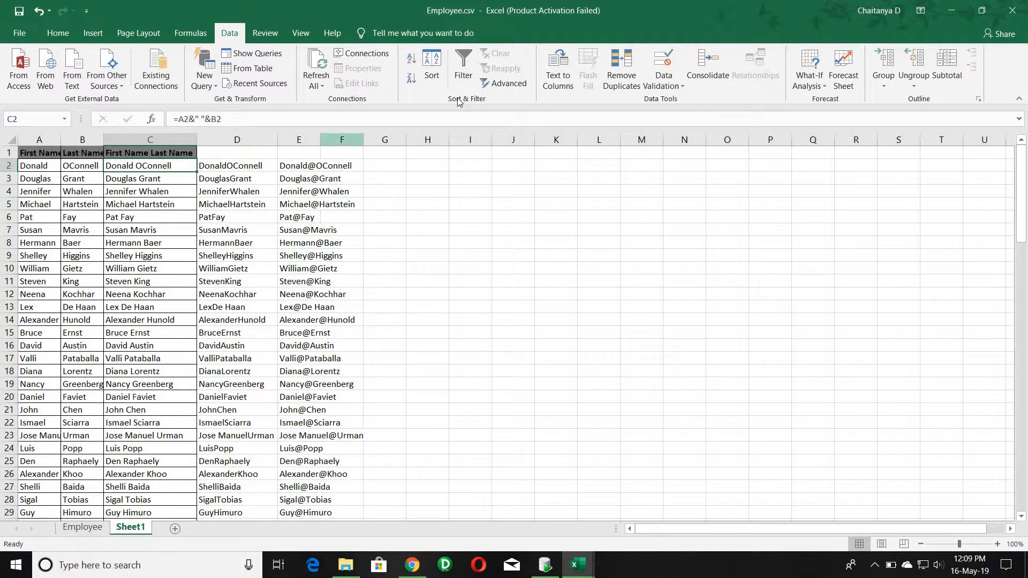
{"action": "left_click", "coordinate": [557, 72]}
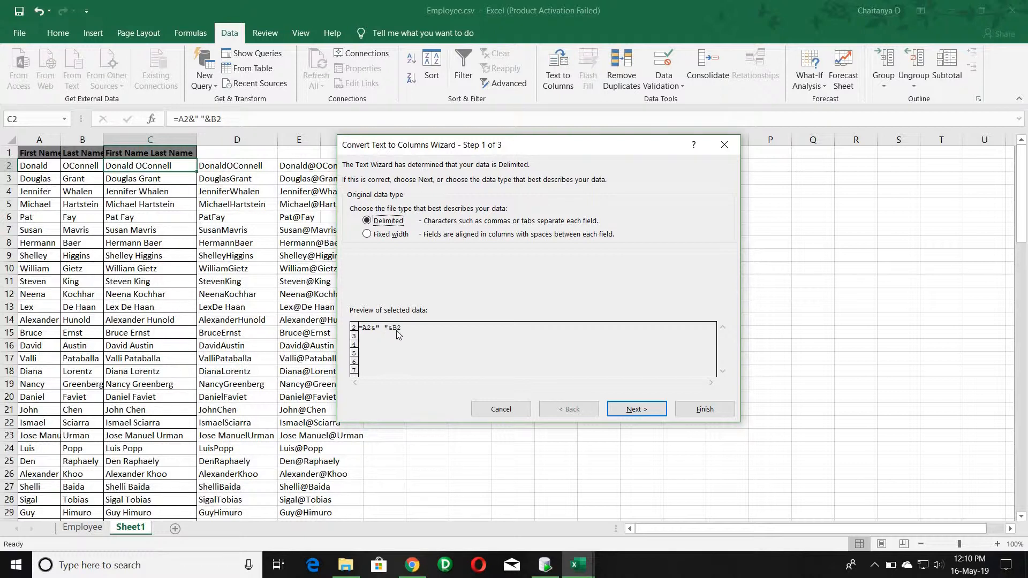
{"action": "left_click", "coordinate": [705, 413]}
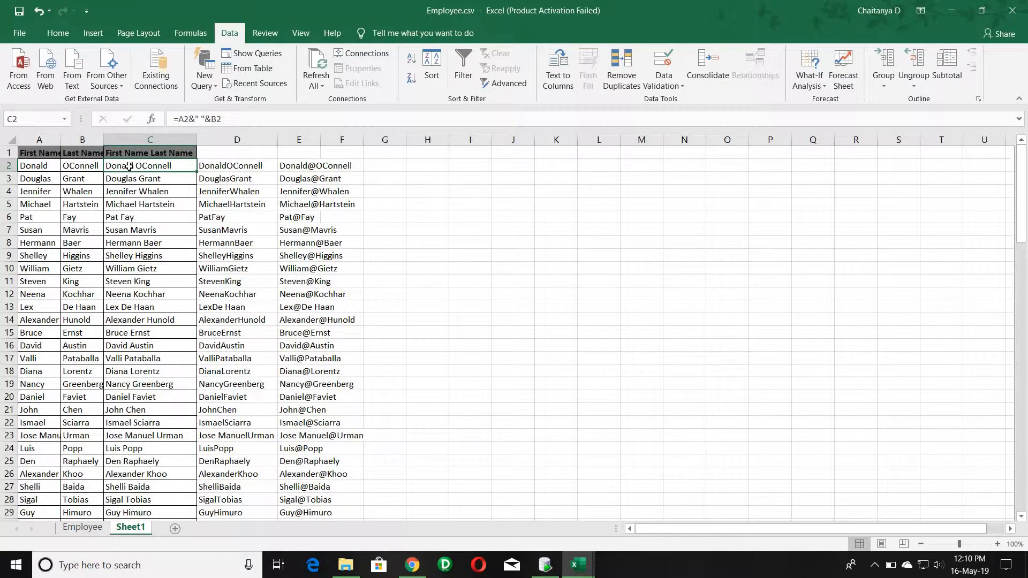
{"action": "key", "text": "ctrl+shift+Down"}
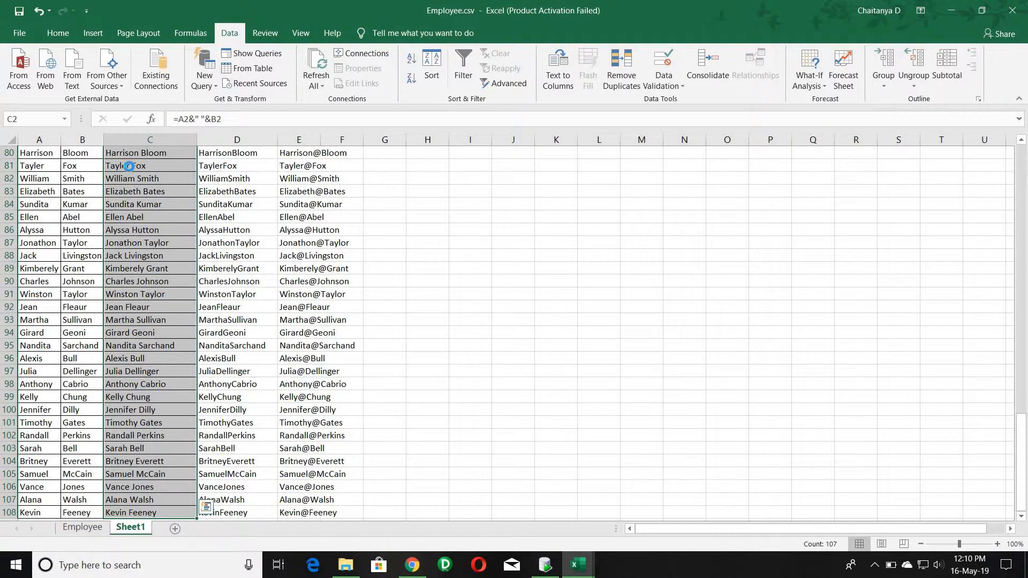
{"action": "key", "text": "ctrl+c"}
{"action": "scroll", "coordinate": [536, 261], "scroll_direction": "up", "scroll_amount": 19}
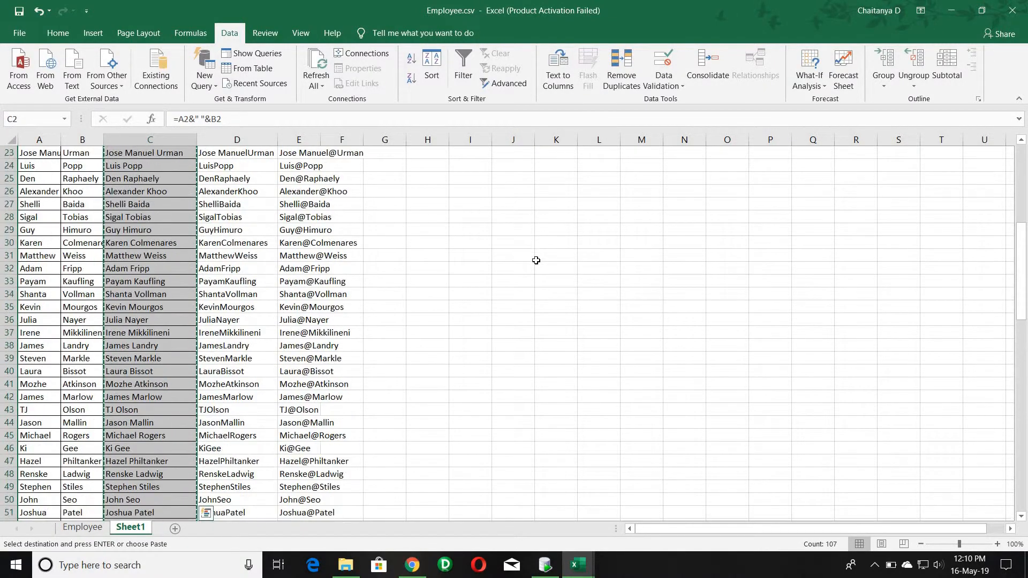
{"action": "key", "text": "Right"}
{"action": "key", "text": "Right"}
{"action": "key", "text": "Right"}
{"action": "key", "text": "Right"}
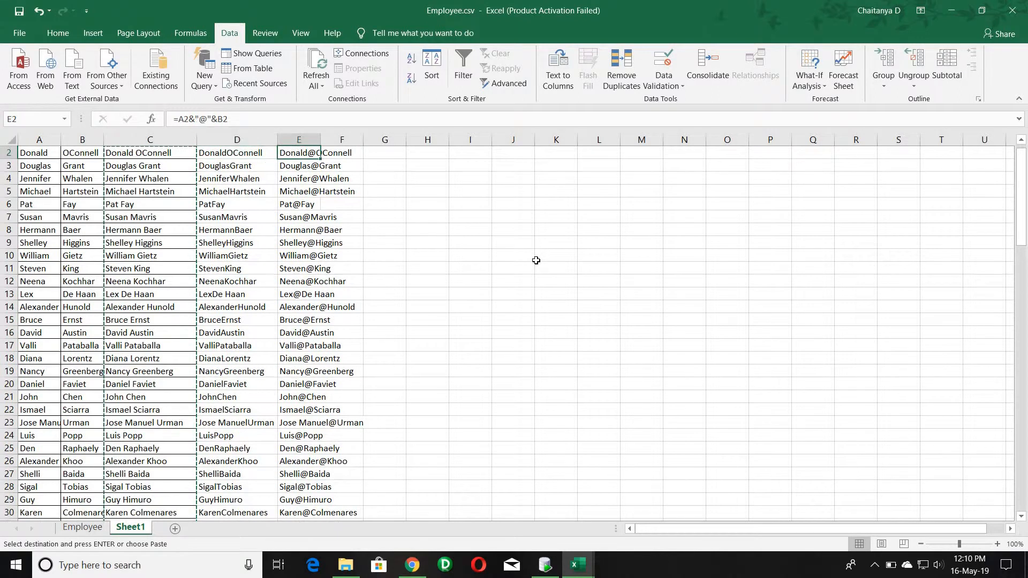
{"action": "key", "text": "Right"}
{"action": "key", "text": "Right"}
{"action": "key", "text": "Right"}
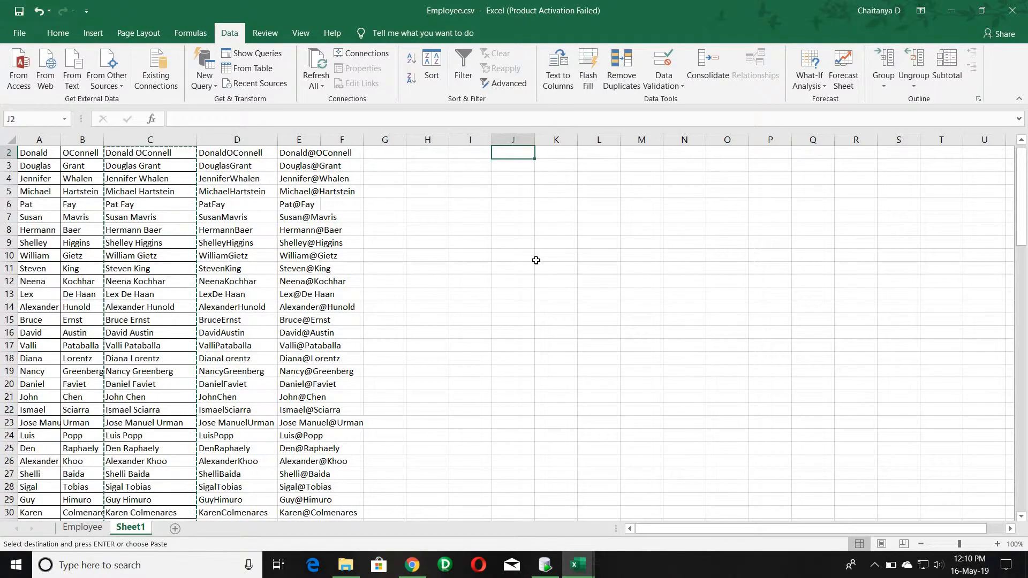
{"action": "scroll", "coordinate": [536, 260], "scroll_direction": "up", "scroll_amount": 1}
{"action": "key", "text": "Down"}
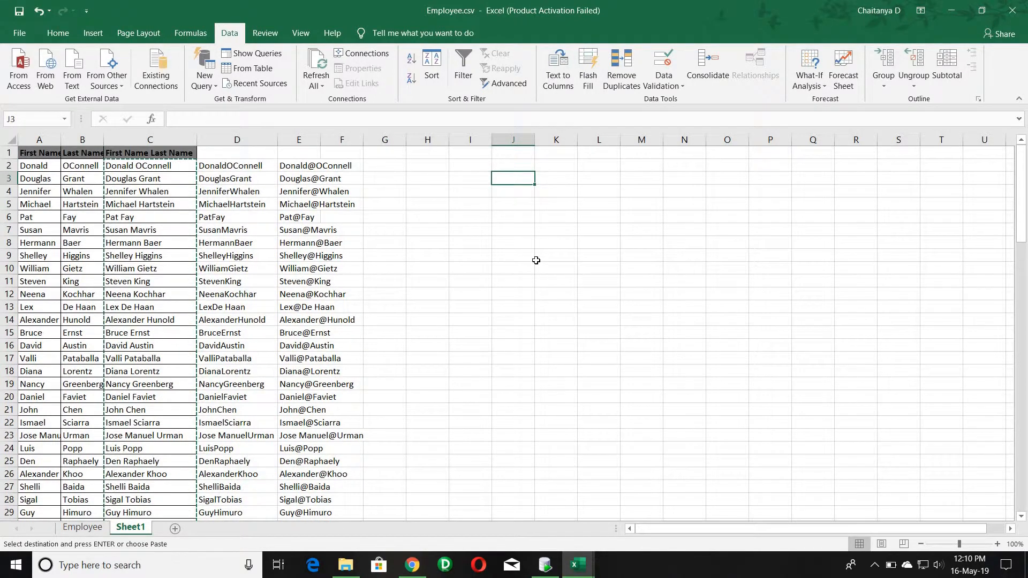
{"action": "key", "text": "Left"}
{"action": "key", "text": "Left"}
{"action": "key", "text": "Left"}
{"action": "key", "text": "Left"}
{"action": "key", "text": "Left"}
{"action": "key", "text": "Left"}
{"action": "key", "text": "Left"}
{"action": "key", "text": "Up"}
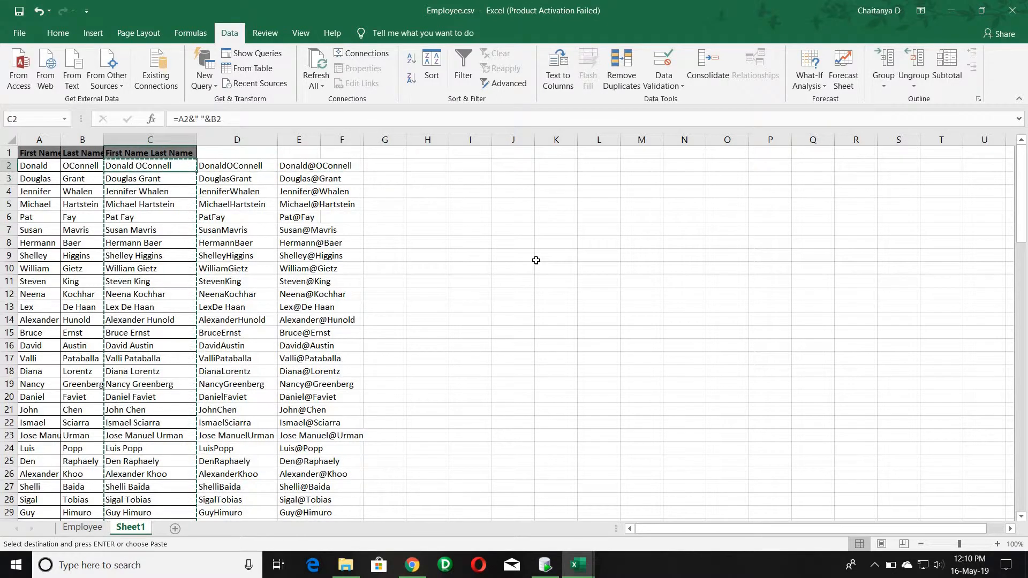
Select the combined names in C2:E108 and copy them.
{"action": "key", "text": "shift+Right"}
{"action": "key", "text": "shift+Right"}
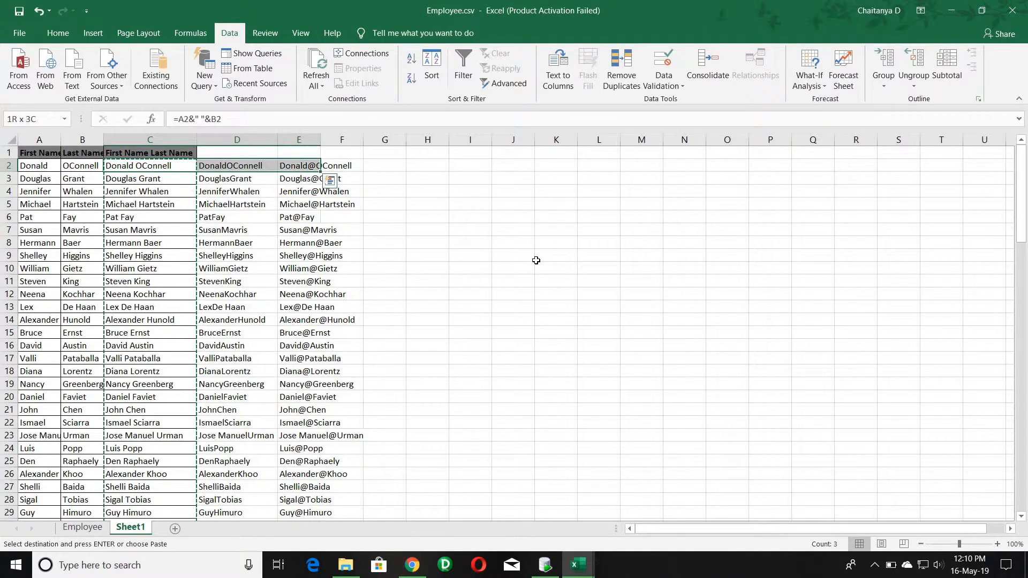
{"action": "key", "text": "shift+Down"}
{"action": "key", "text": "ctrl+shift+Down"}
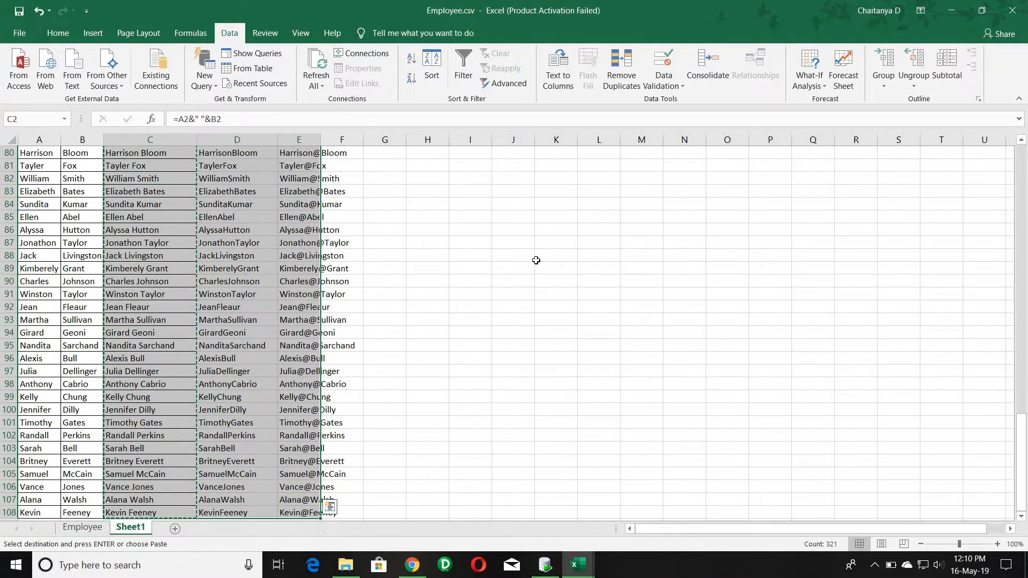
Paste the copied names starting at J2 and convert the pasted block to values only.
{"action": "key", "text": "Right"}
{"action": "key", "text": "Right"}
{"action": "key", "text": "Right"}
{"action": "key", "text": "Right"}
{"action": "key", "text": "Right"}
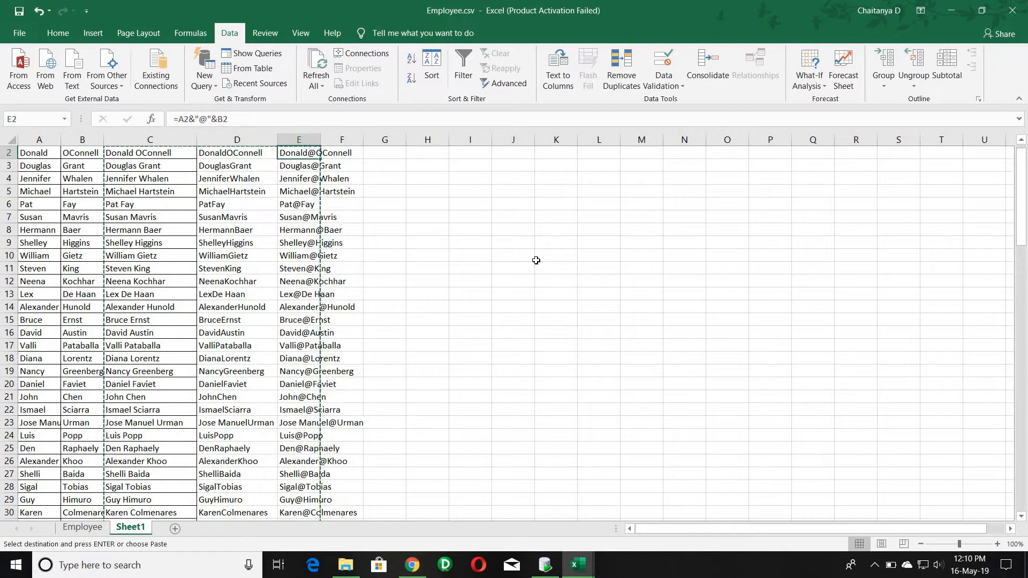
{"action": "key", "text": "Right"}
{"action": "key", "text": "Right"}
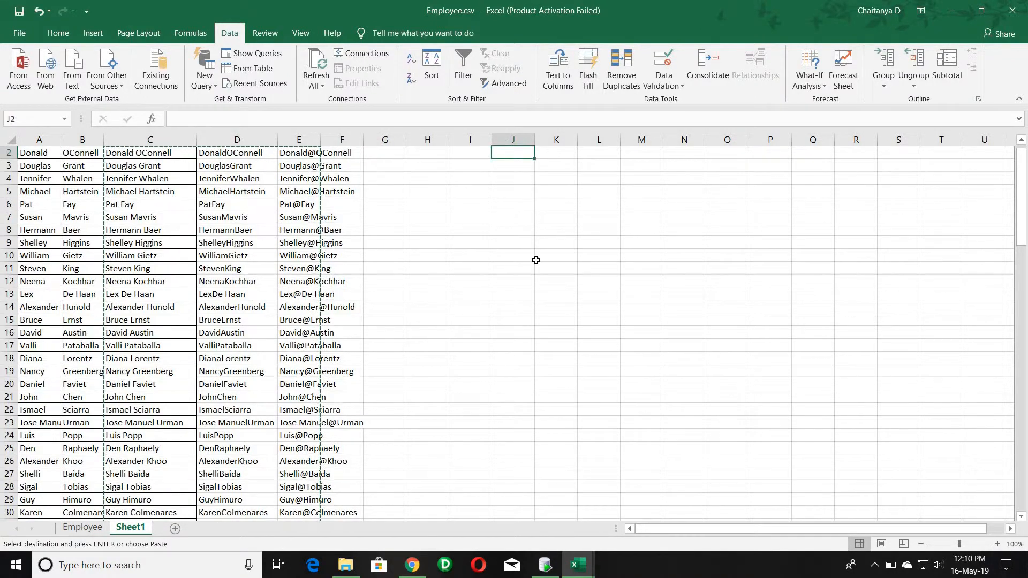
{"action": "key", "text": "ctrl+v"}
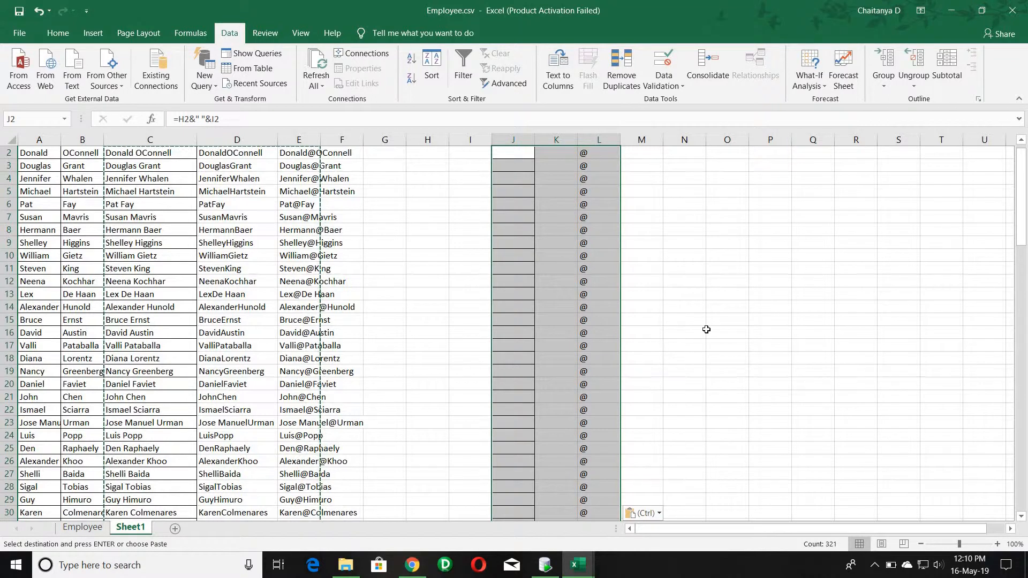
{"action": "scroll", "coordinate": [686, 402], "scroll_direction": "down", "scroll_amount": 2}
{"action": "left_click", "coordinate": [659, 513]}
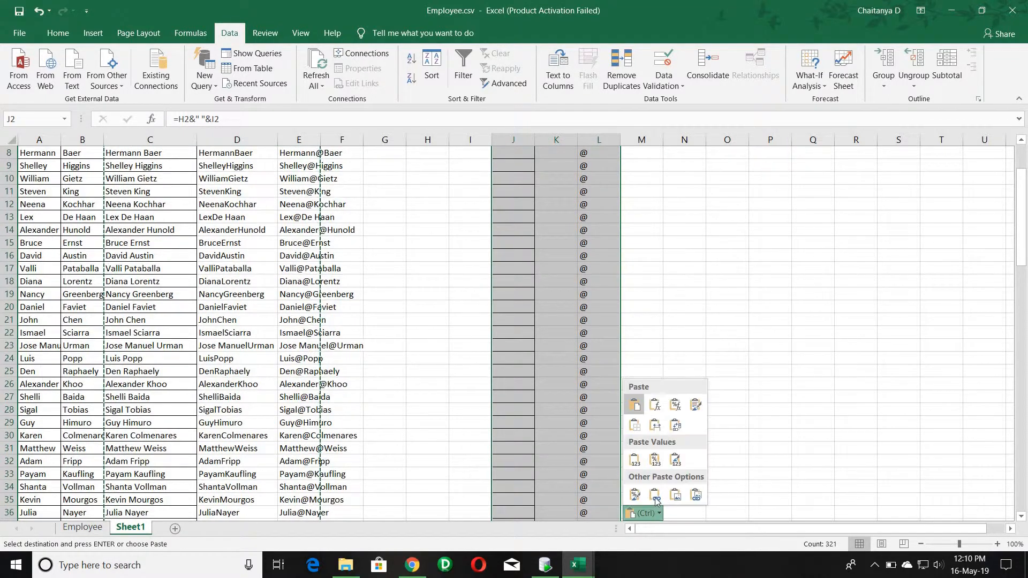
{"action": "left_click", "coordinate": [635, 459]}
{"action": "scroll", "coordinate": [714, 389], "scroll_direction": "up", "scroll_amount": 3}
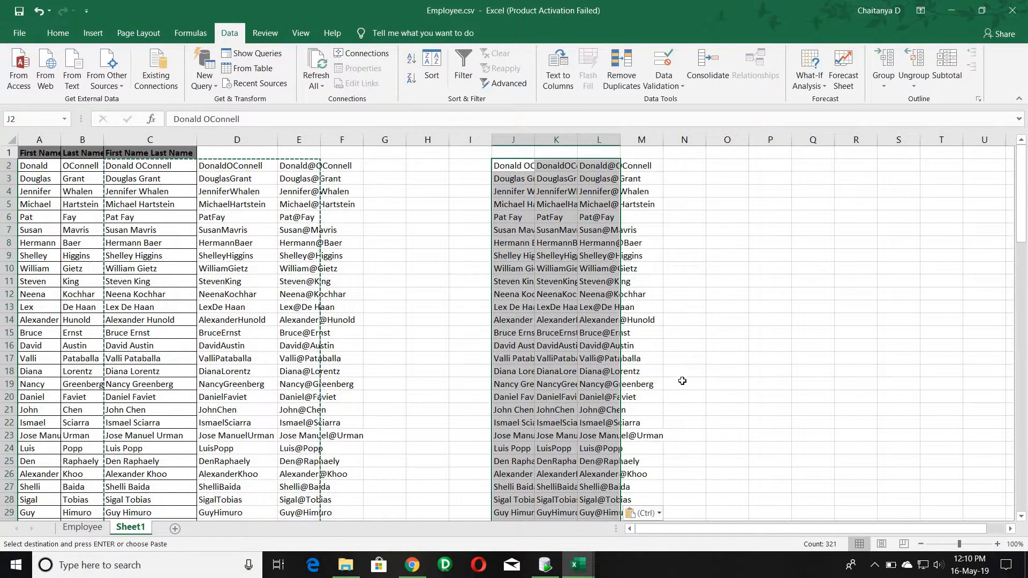
Fit the widths of columns J, K and L to their pasted names.
{"action": "left_click", "coordinate": [670, 164]}
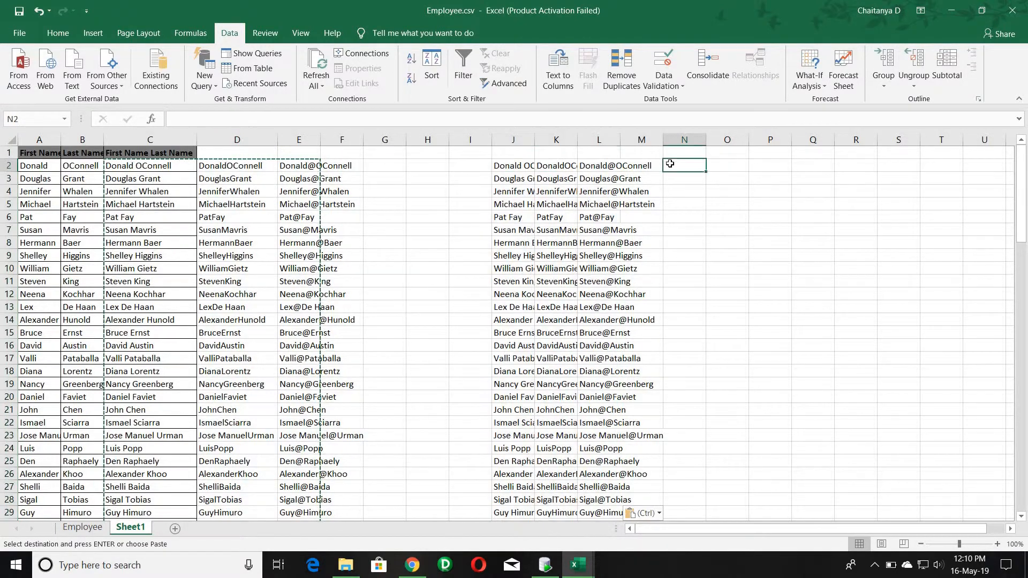
{"action": "double_click", "coordinate": [536, 138]}
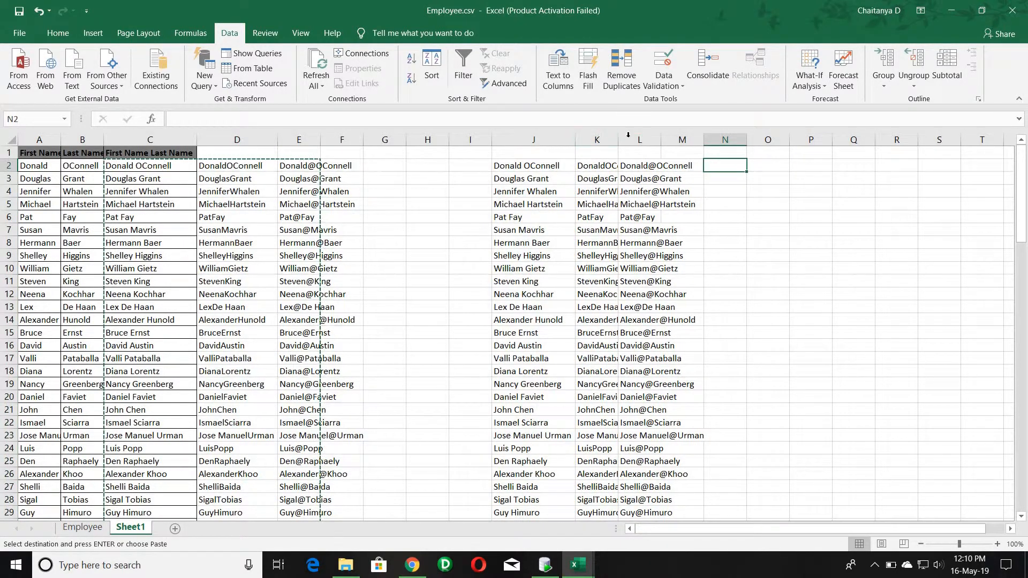
{"action": "double_click", "coordinate": [618, 141]}
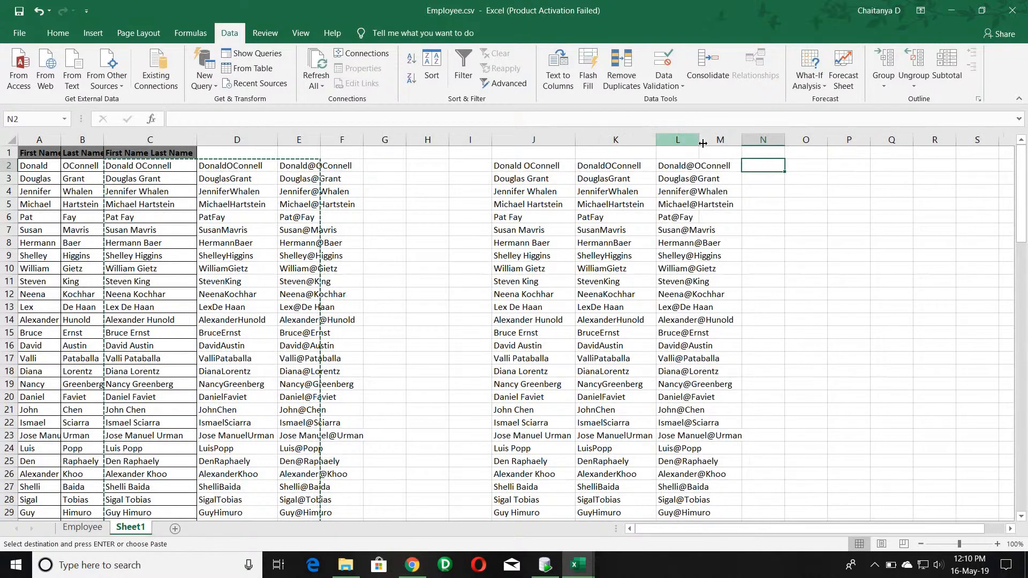
{"action": "double_click", "coordinate": [699, 142]}
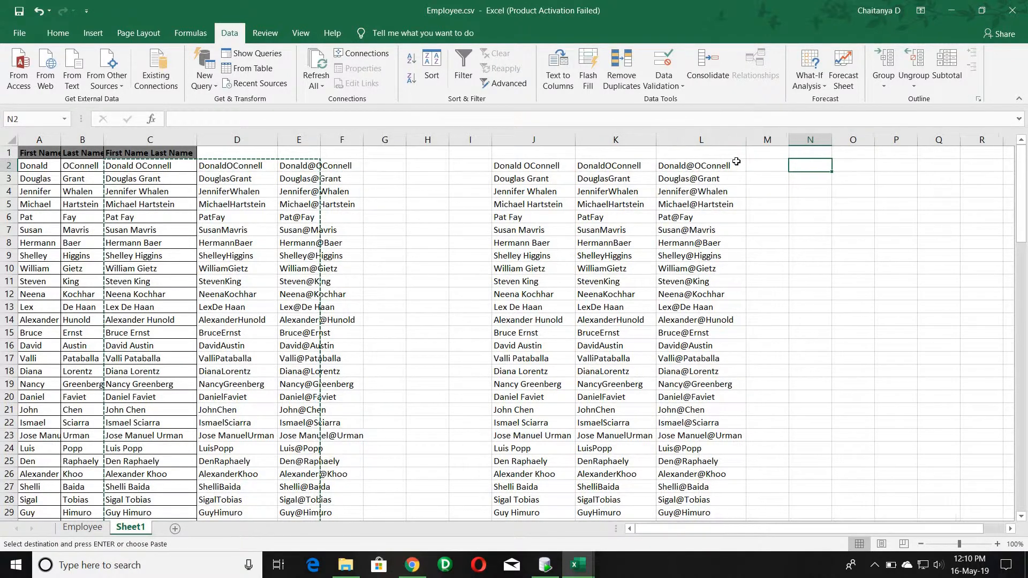
{"action": "left_click", "coordinate": [754, 168]}
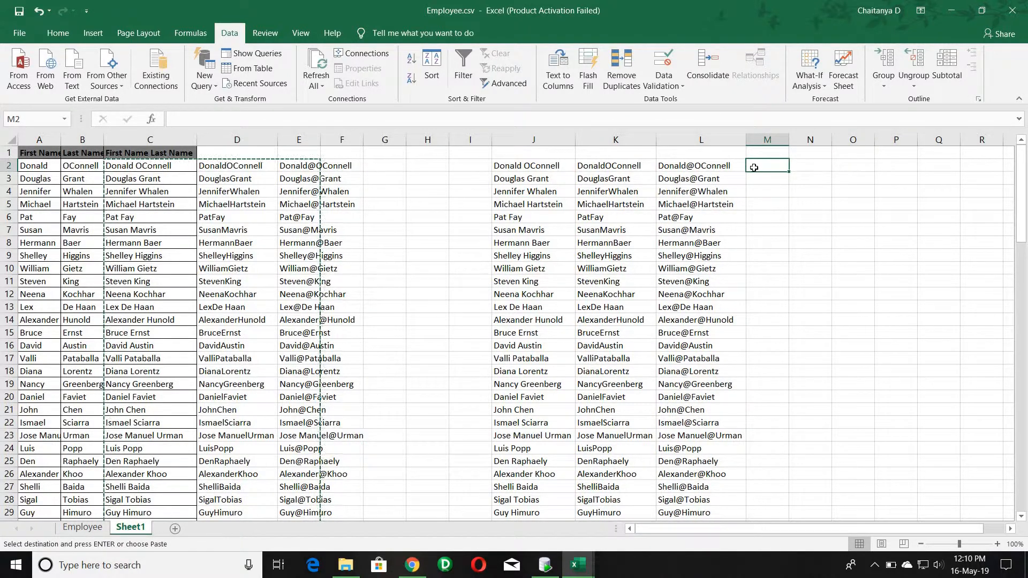
{"action": "left_click", "coordinate": [813, 172]}
Try Text to Columns on J2 alone with the default Delimited settings.
{"action": "left_click", "coordinate": [531, 165]}
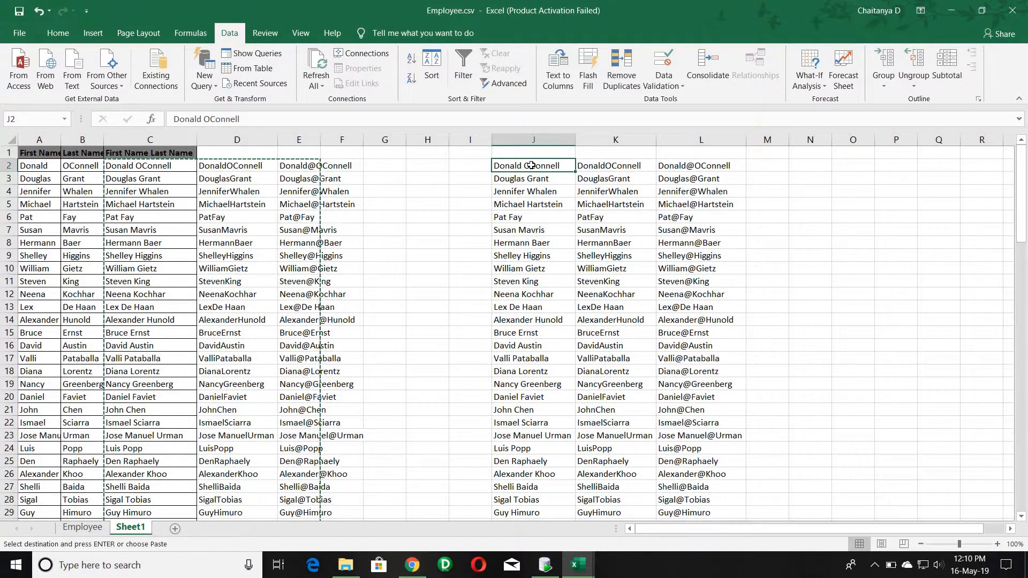
{"action": "left_click", "coordinate": [773, 167]}
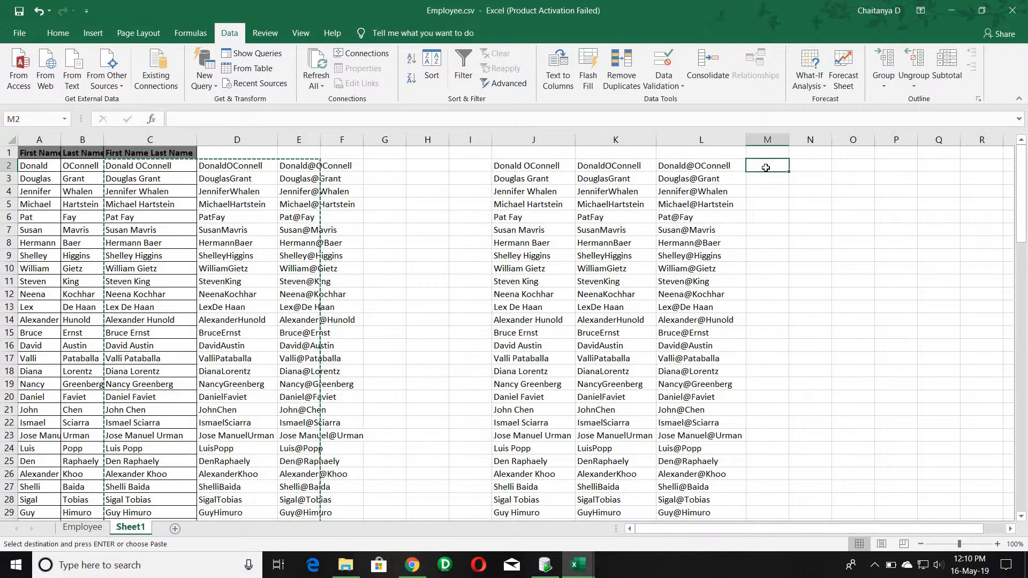
{"action": "left_click", "coordinate": [531, 166]}
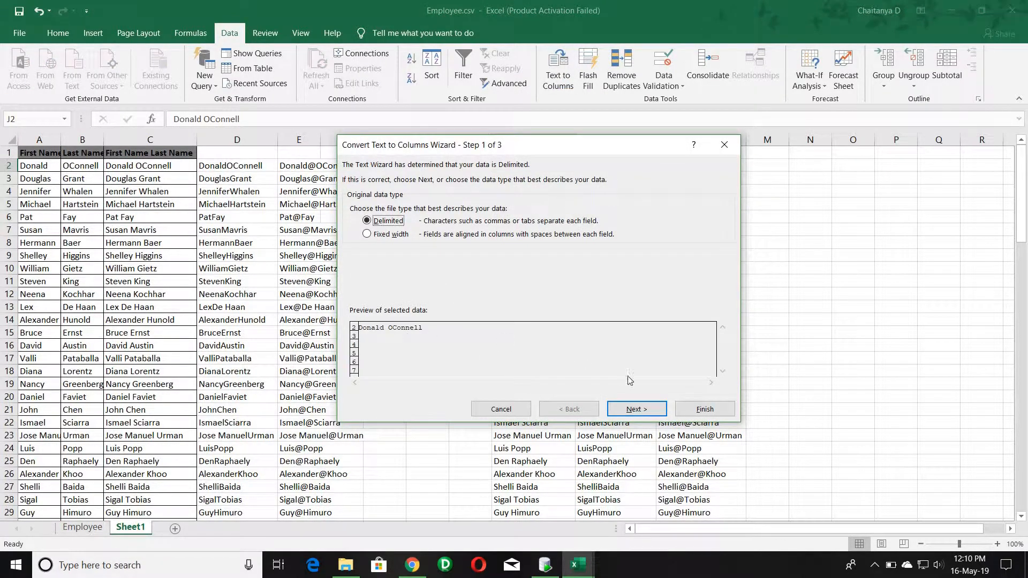
{"action": "left_click", "coordinate": [705, 409]}
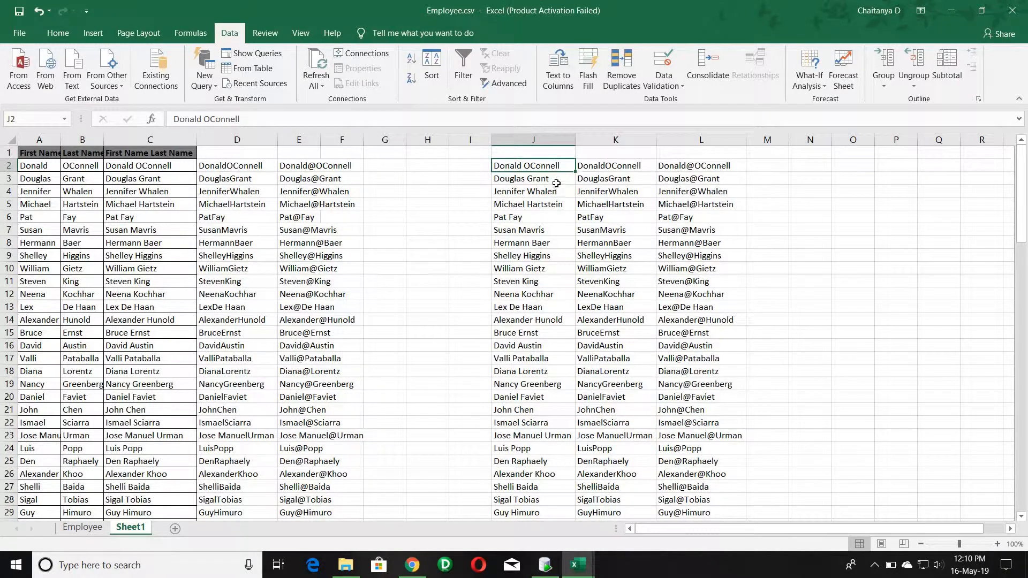
Select J2:J108 and set up Text to Columns as Delimited, adding Space to the Tab delimiter.
{"action": "key", "text": "ctrl+shift+Down"}
{"action": "scroll", "coordinate": [541, 155], "scroll_direction": "up", "scroll_amount": 20}
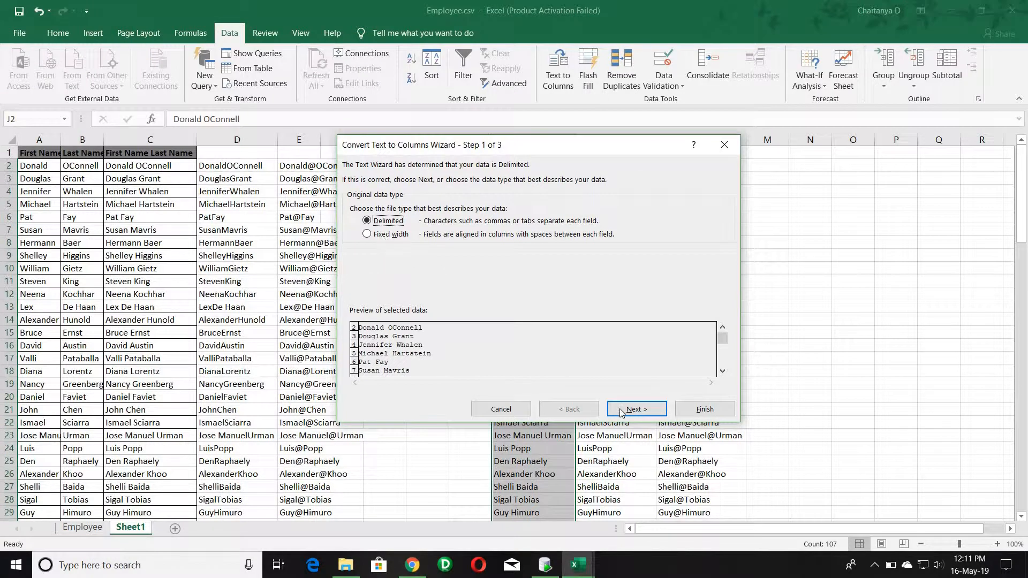
{"action": "left_click", "coordinate": [622, 411]}
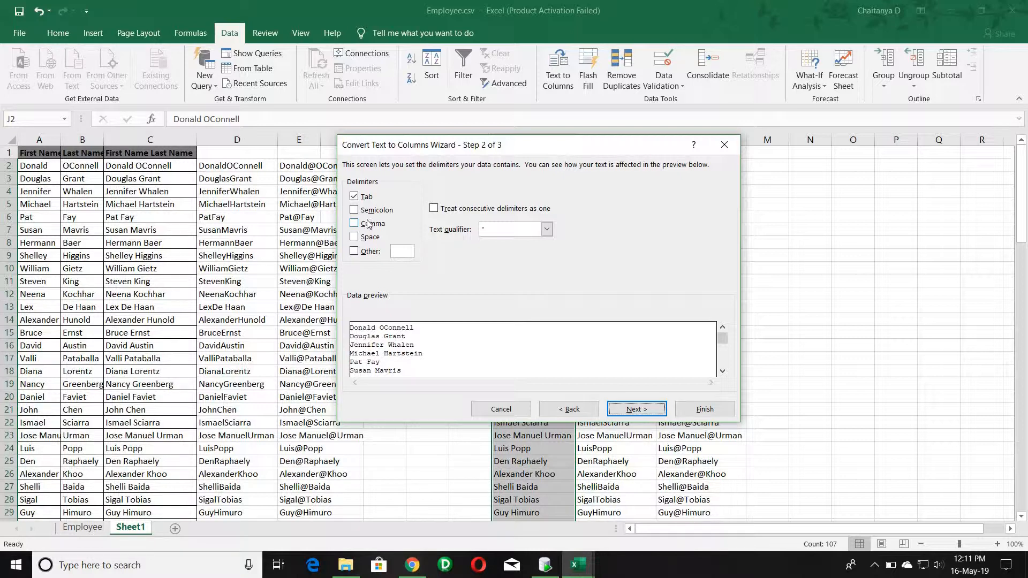
{"action": "left_click", "coordinate": [351, 240]}
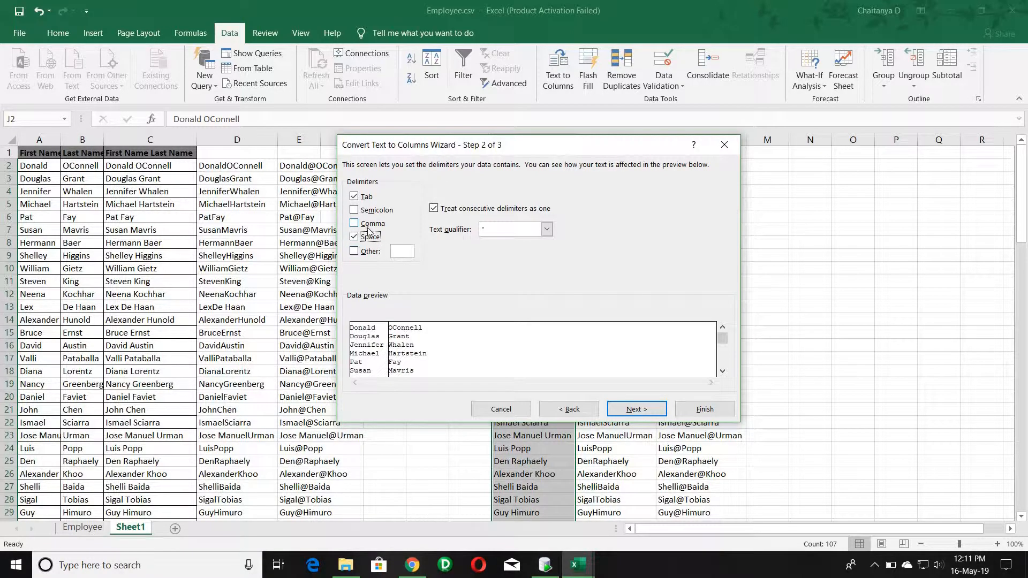
{"action": "left_click", "coordinate": [400, 250]}
Finish the split with General format and destination $J$2, replacing the existing data, and undo it.
{"action": "left_click", "coordinate": [637, 410]}
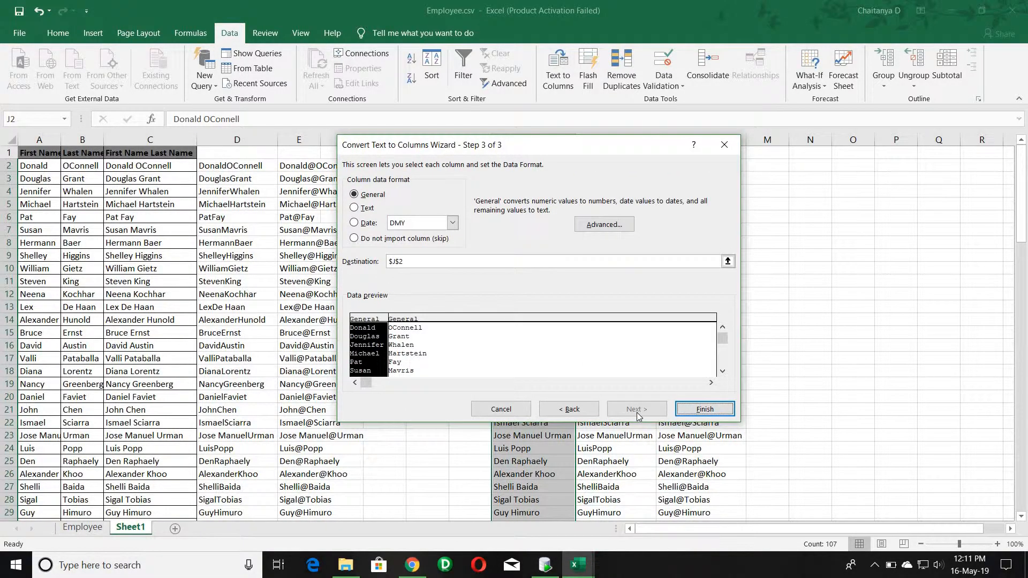
{"action": "left_click", "coordinate": [705, 410]}
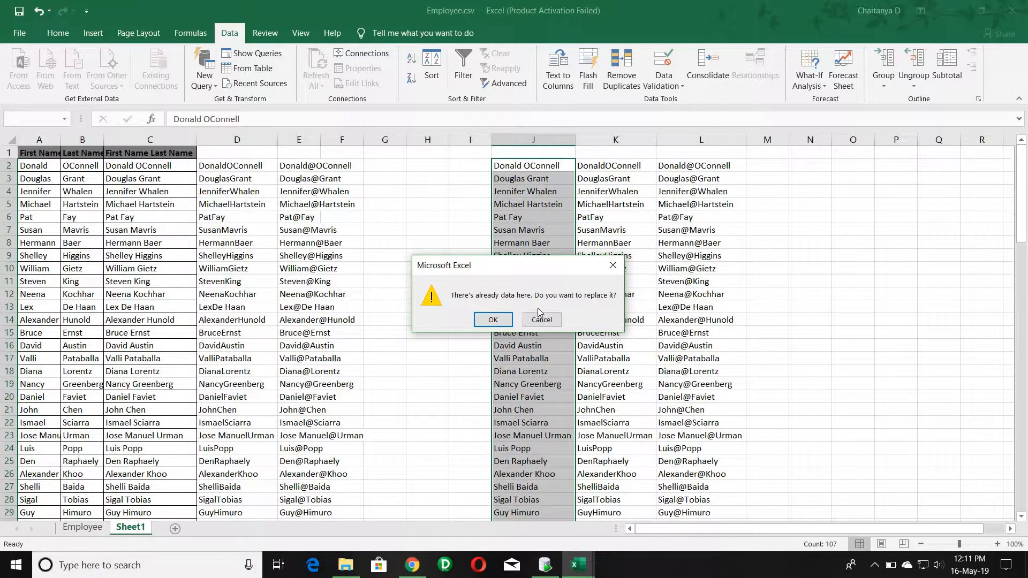
{"action": "left_click", "coordinate": [504, 317]}
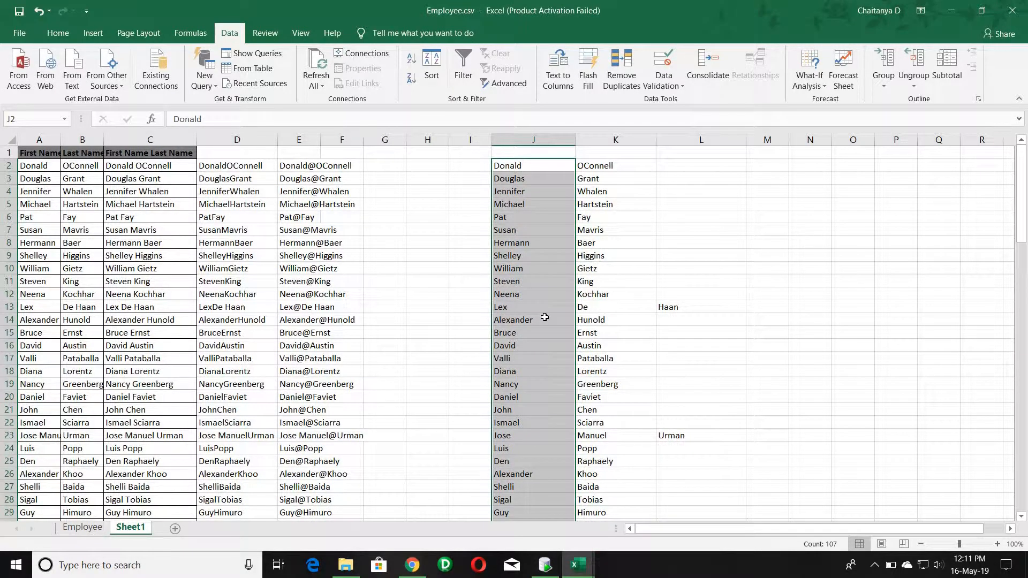
{"action": "key", "text": "ctrl+z"}
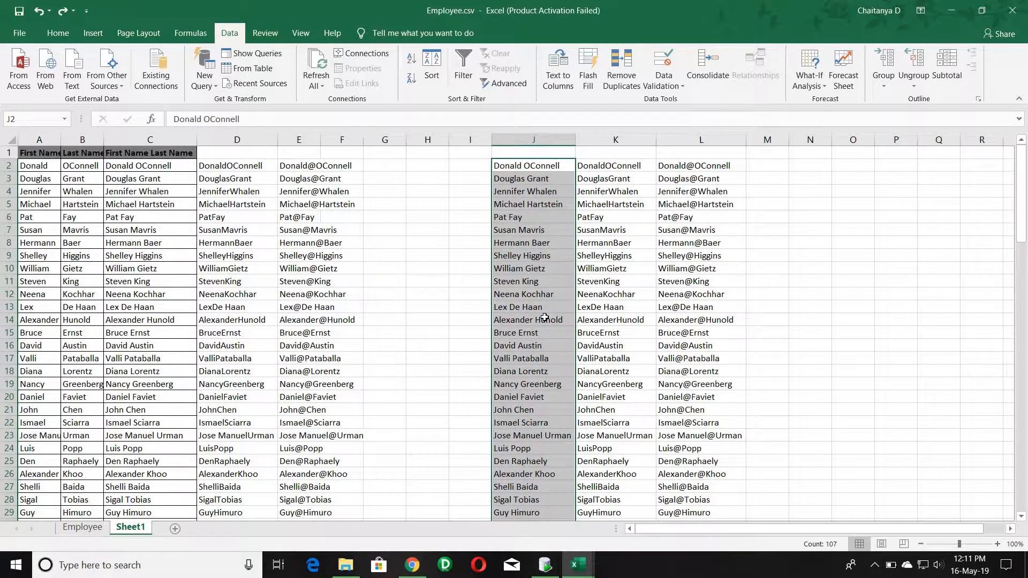
{"action": "left_click", "coordinate": [557, 80]}
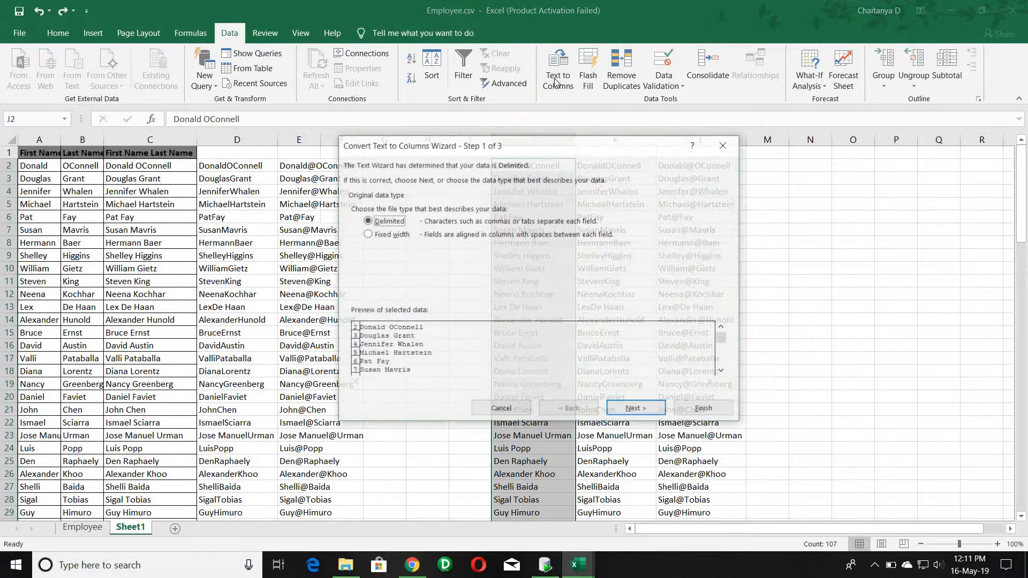
{"action": "left_click", "coordinate": [705, 408]}
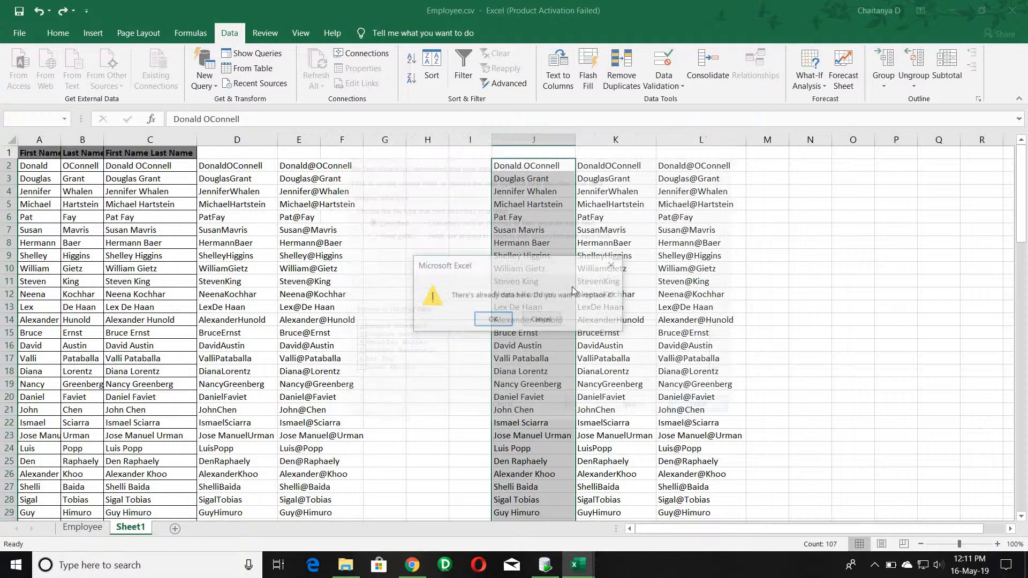
{"action": "left_click", "coordinate": [542, 320]}
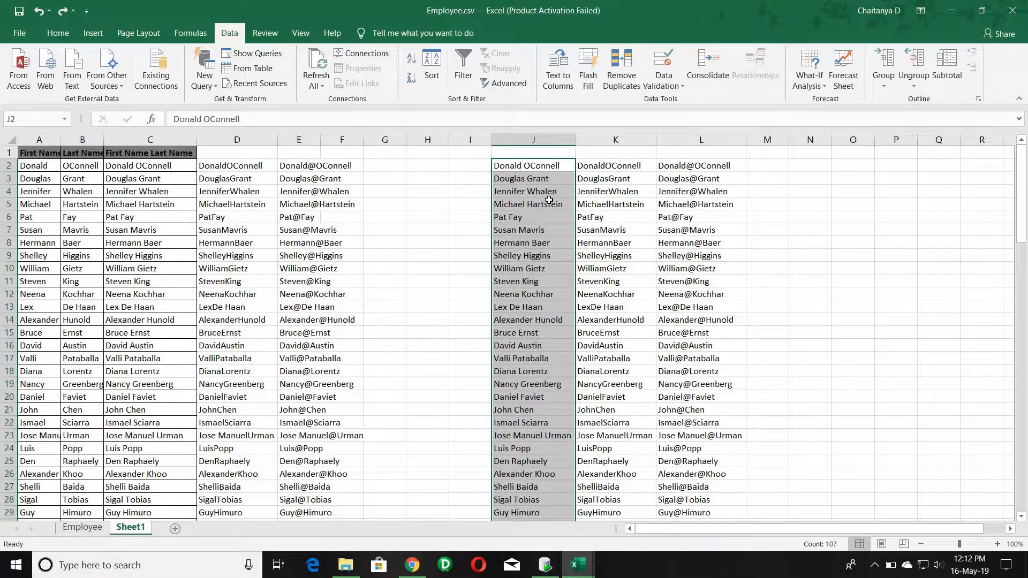
Split J2:J108 with Text to Columns using Delimited, Tab and Space delimiters, General format and destination $N$2.
{"action": "left_click", "coordinate": [558, 88]}
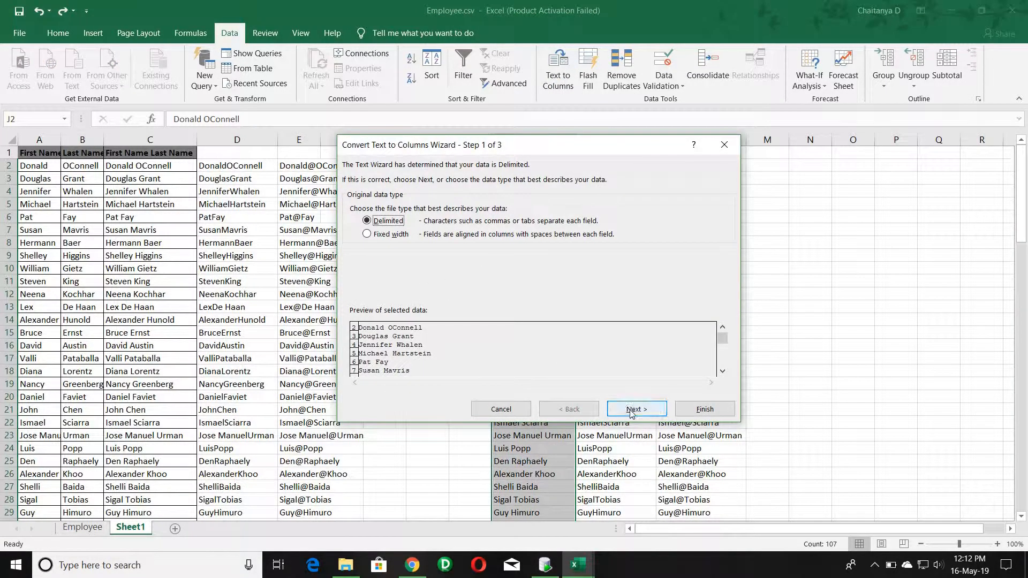
{"action": "left_click", "coordinate": [636, 409]}
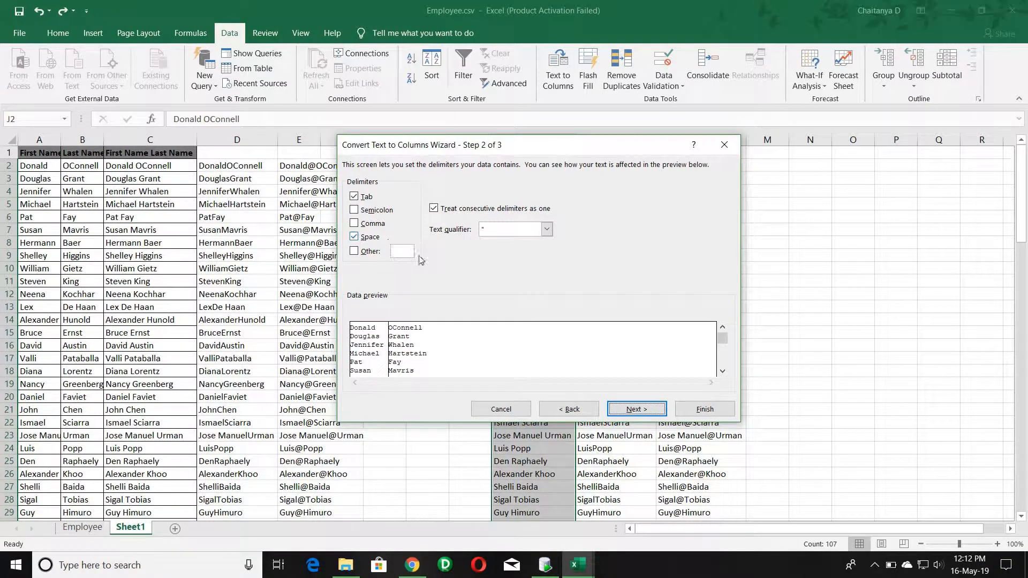
{"action": "left_click", "coordinate": [625, 404]}
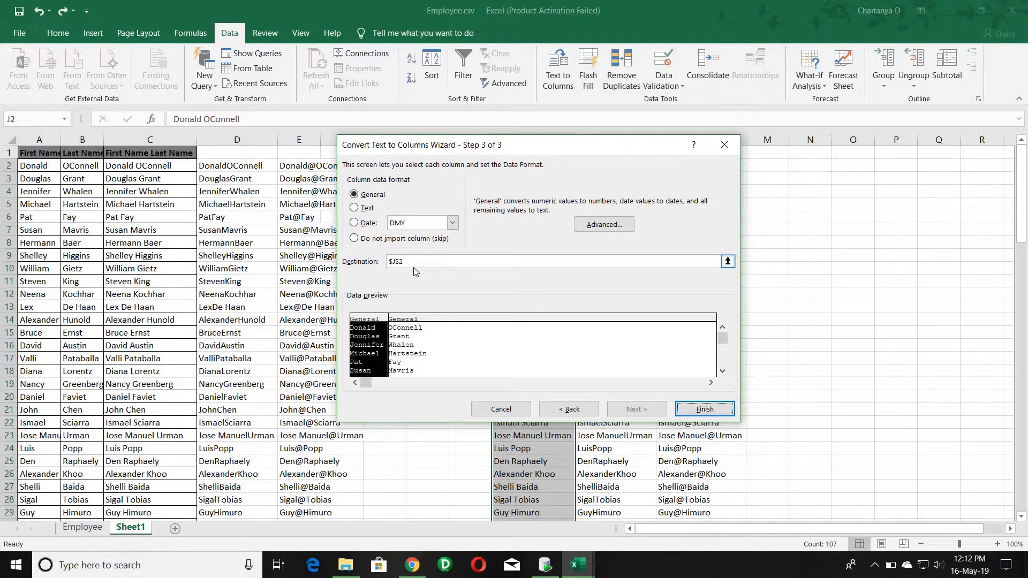
{"action": "left_click", "coordinate": [727, 261]}
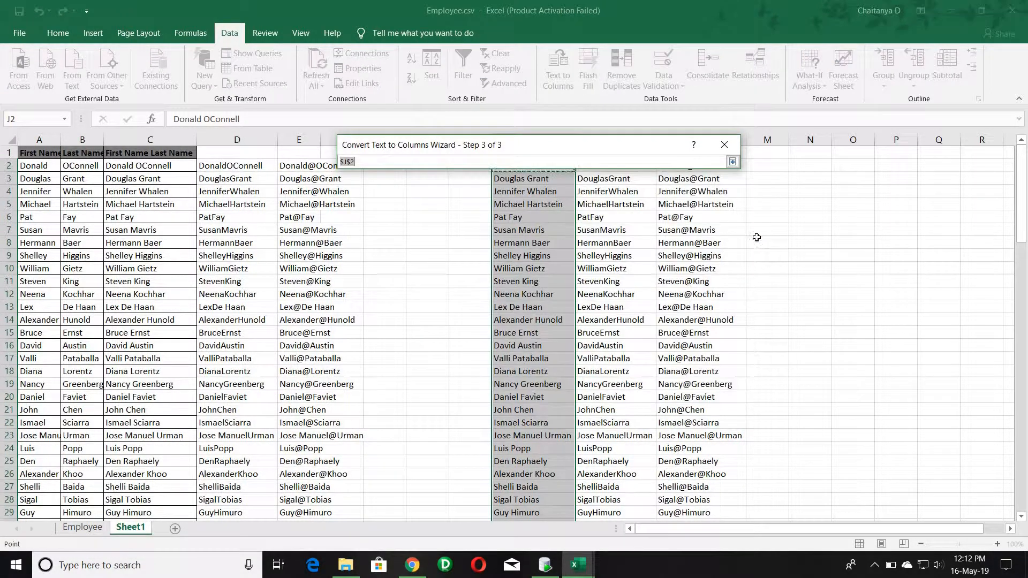
{"action": "left_click", "coordinate": [811, 171]}
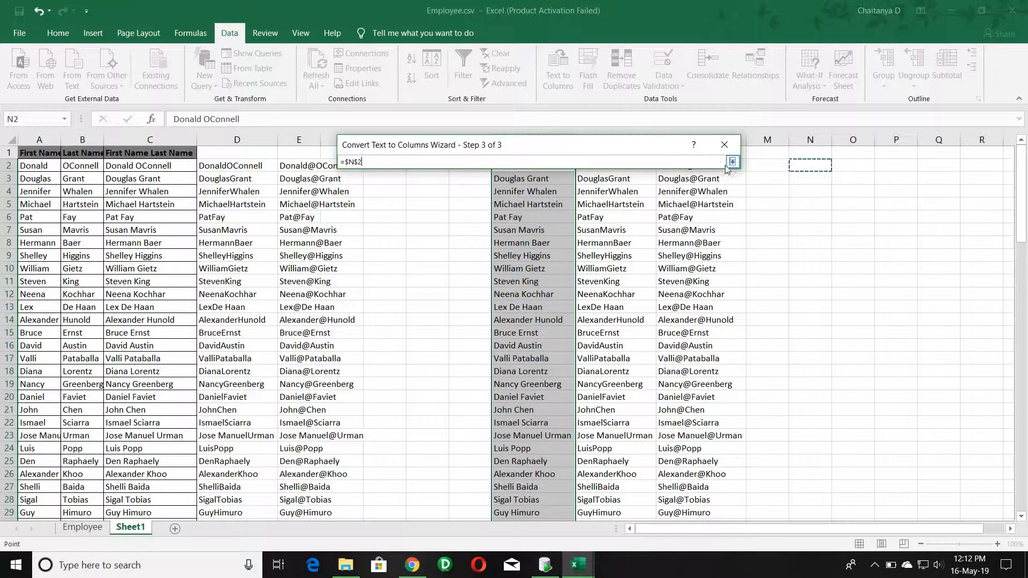
{"action": "left_click", "coordinate": [732, 161]}
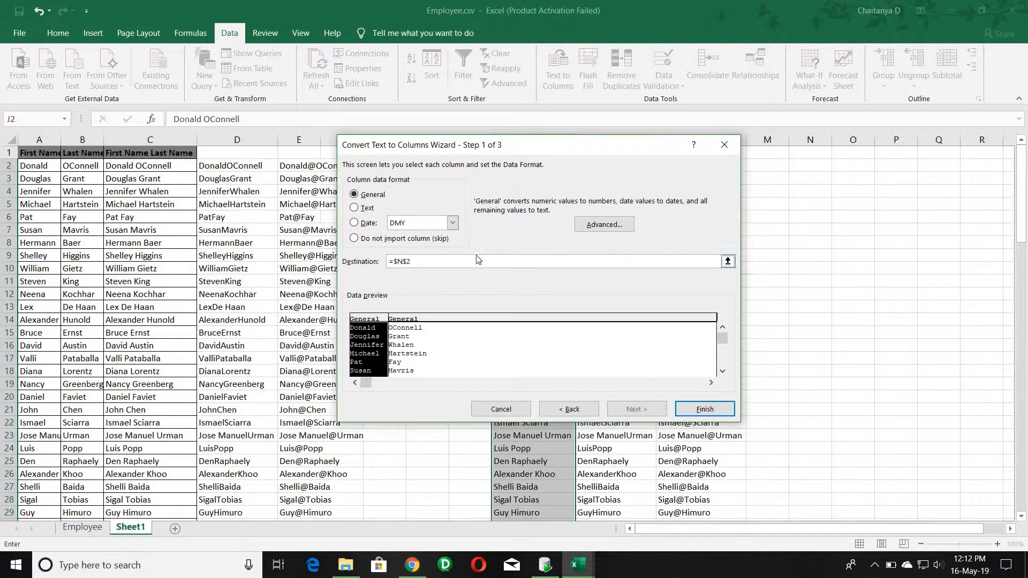
{"action": "left_click", "coordinate": [693, 414]}
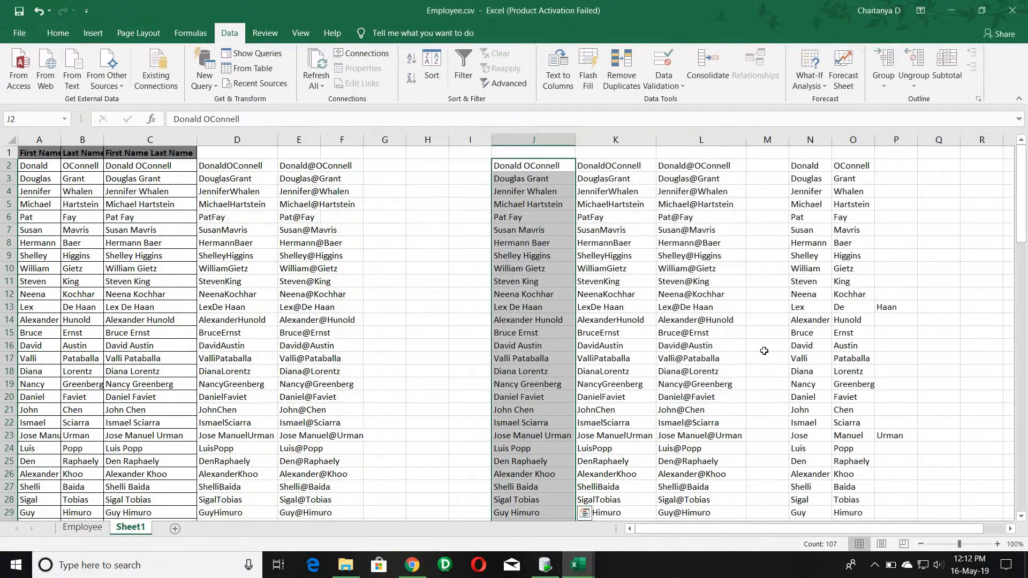
{"action": "left_click", "coordinate": [546, 183]}
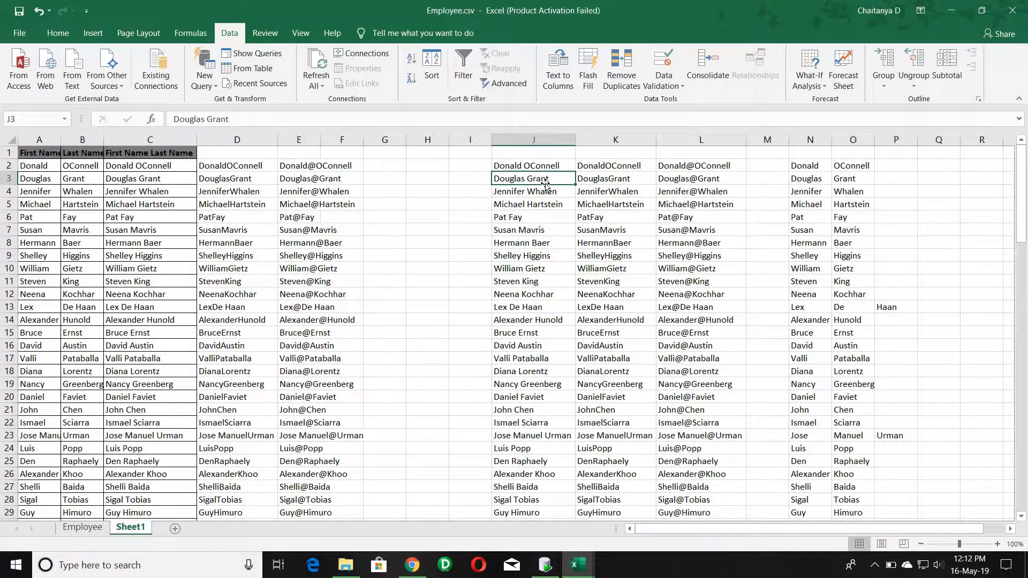
{"action": "left_click", "coordinate": [808, 166]}
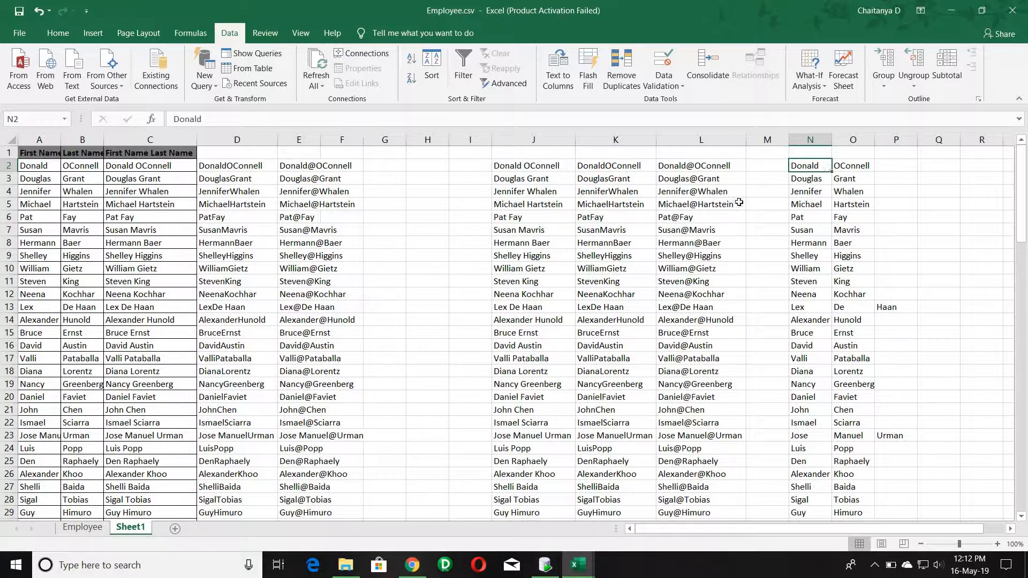
{"action": "left_click", "coordinate": [615, 166]}
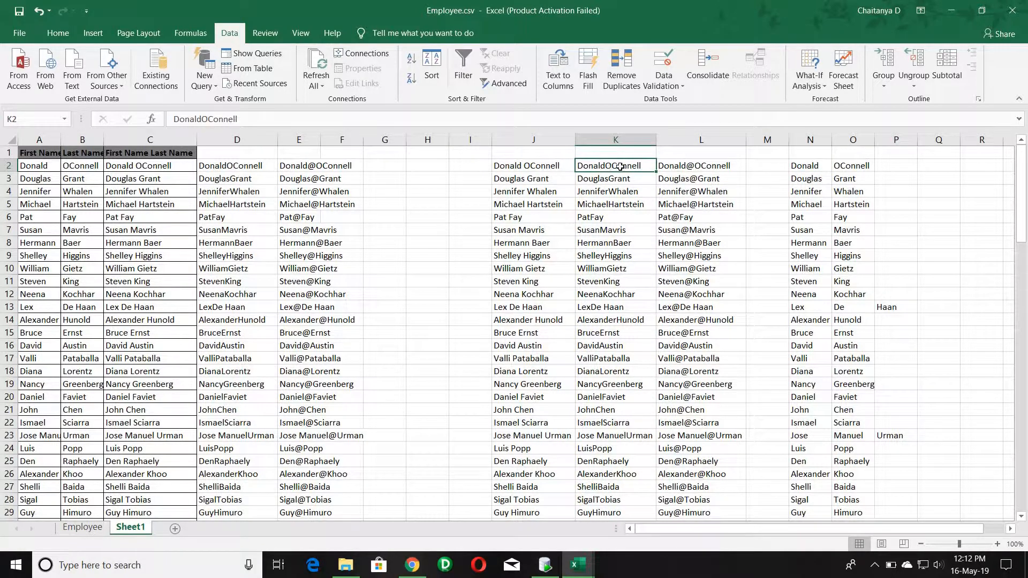
{"action": "left_click_drag", "start_coordinate": [532, 169], "coordinate": [531, 321]}
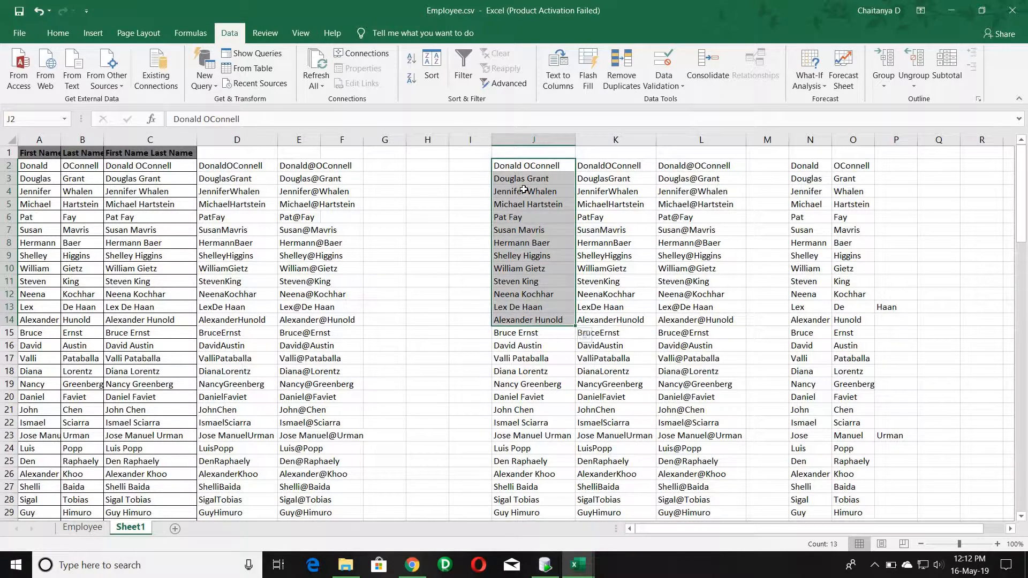
Try Text to Columns on K2 alone with the Fixed width option and no column breaks.
{"action": "left_click", "coordinate": [589, 168]}
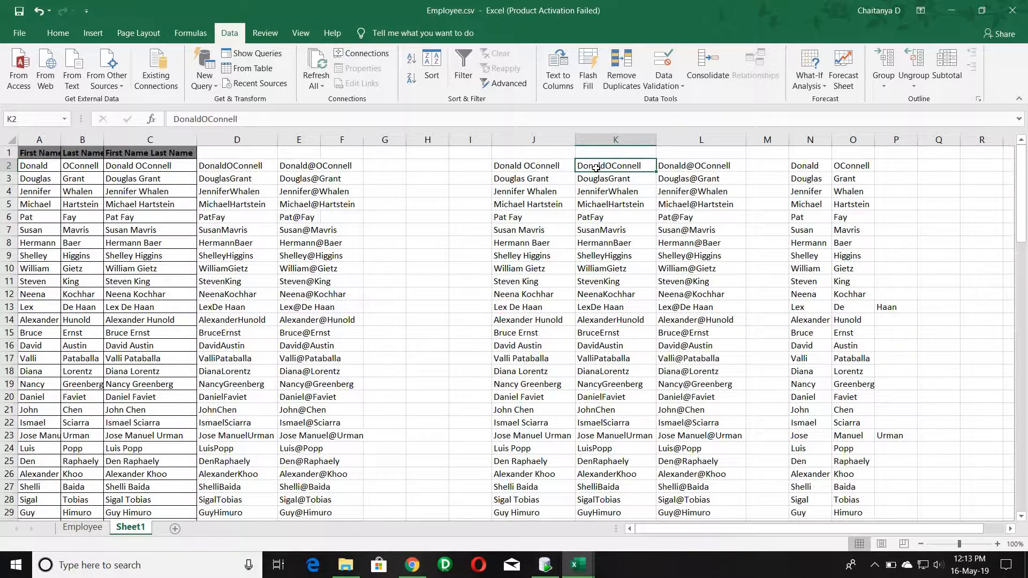
{"action": "left_click", "coordinate": [558, 86]}
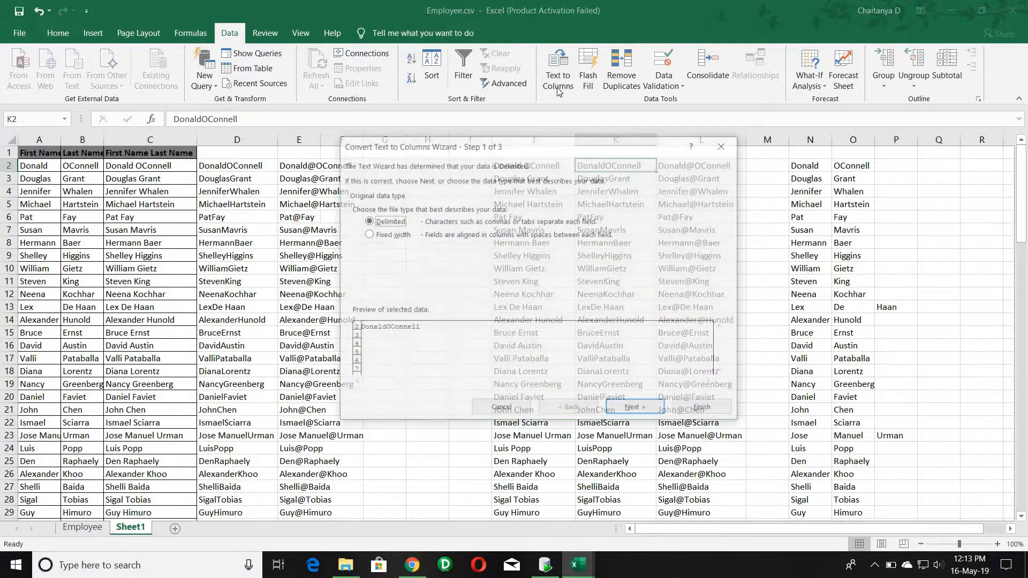
{"action": "left_click", "coordinate": [396, 236]}
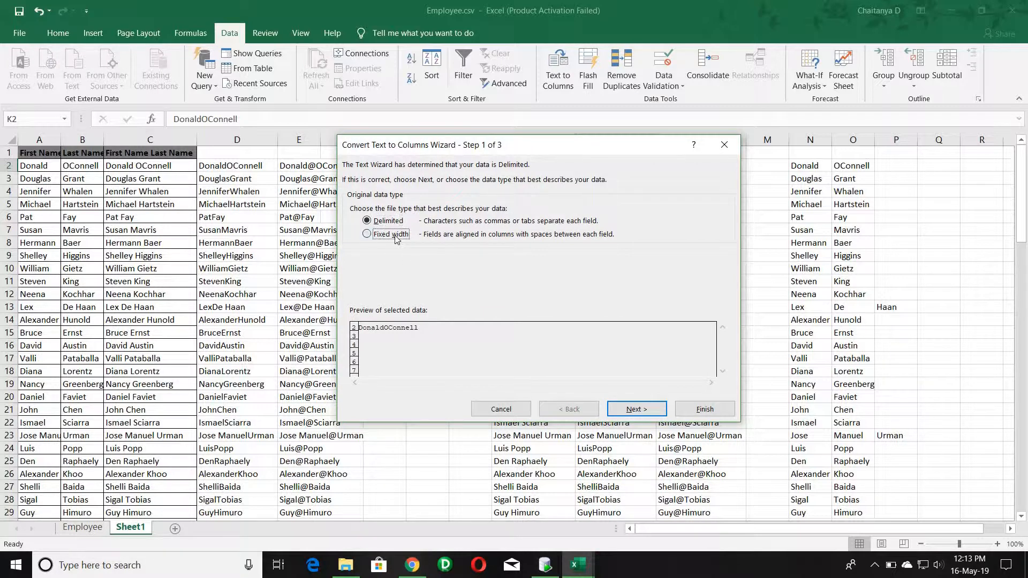
{"action": "left_click_drag", "start_coordinate": [568, 150], "coordinate": [297, 264]}
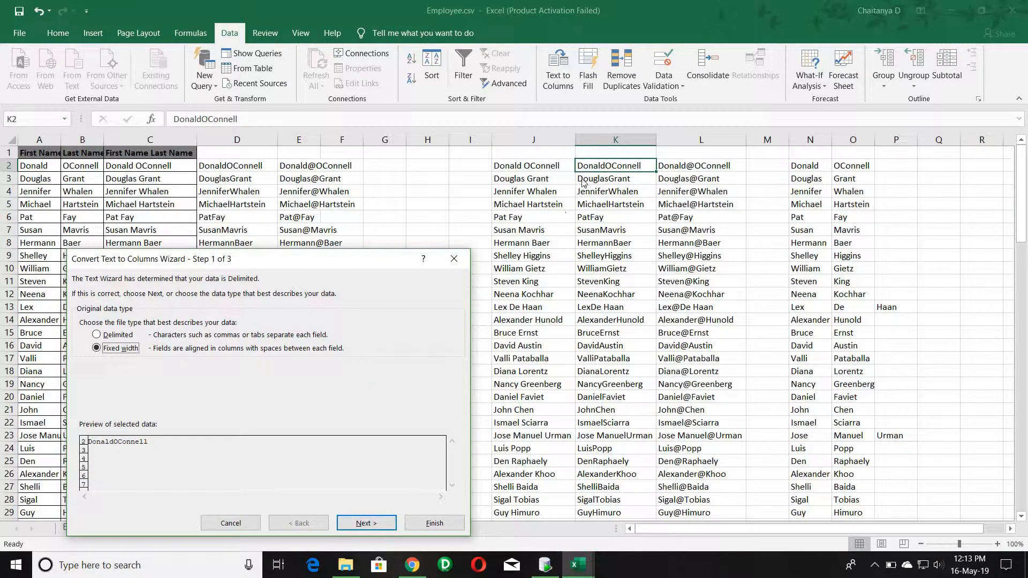
{"action": "left_click_drag", "start_coordinate": [346, 265], "coordinate": [417, 161]}
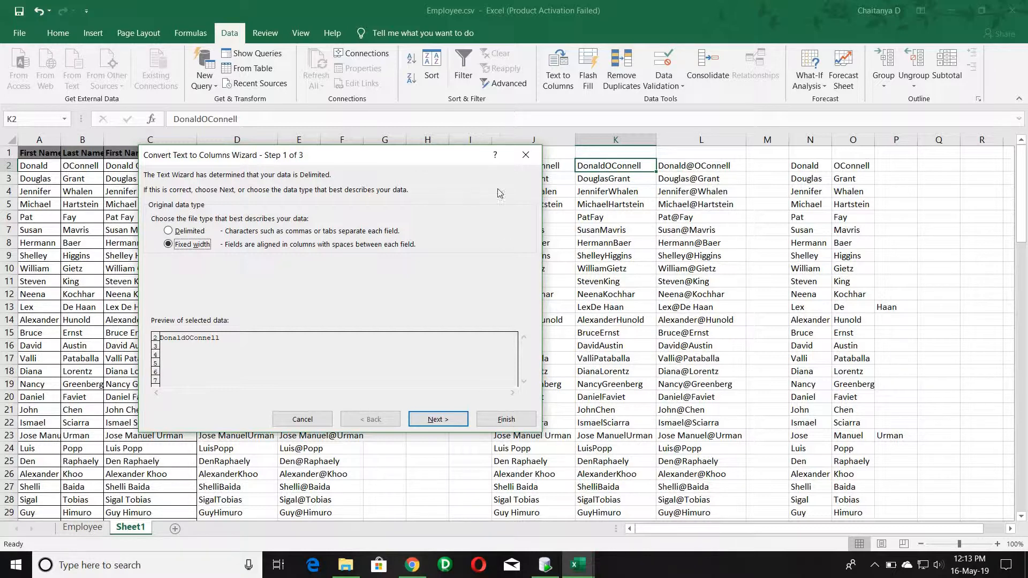
{"action": "left_click", "coordinate": [438, 419]}
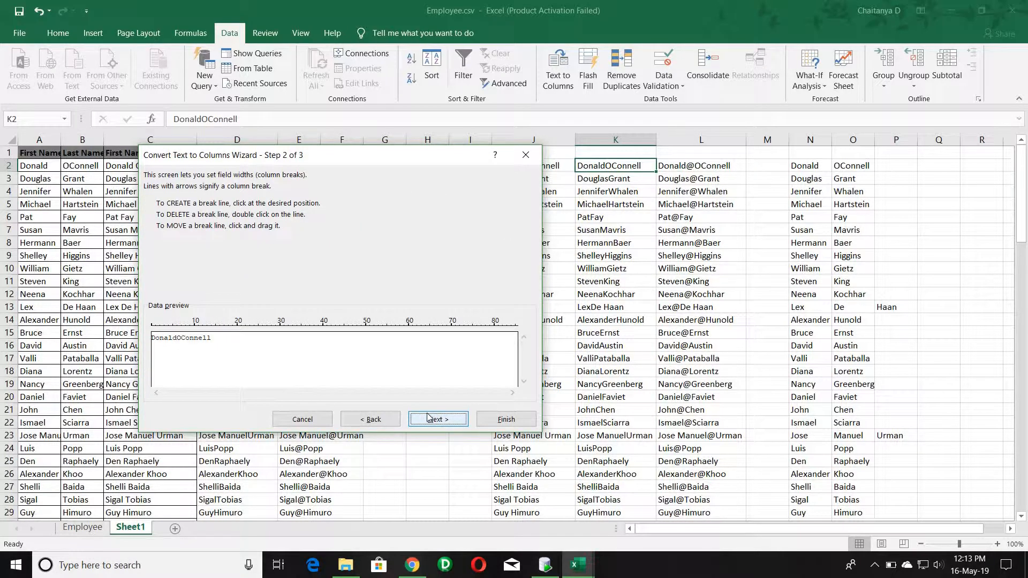
{"action": "left_click", "coordinate": [494, 419]}
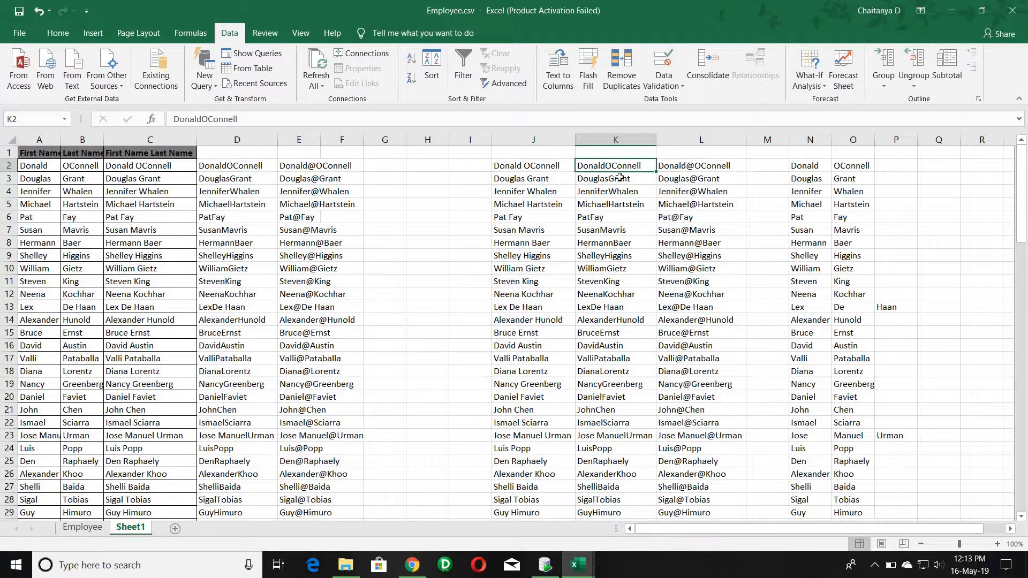
Select K2:K108 and set up Text to Columns as Fixed width.
{"action": "key", "text": "ctrl+shift+Down"}
{"action": "scroll", "coordinate": [421, 235], "scroll_direction": "up", "scroll_amount": 20}
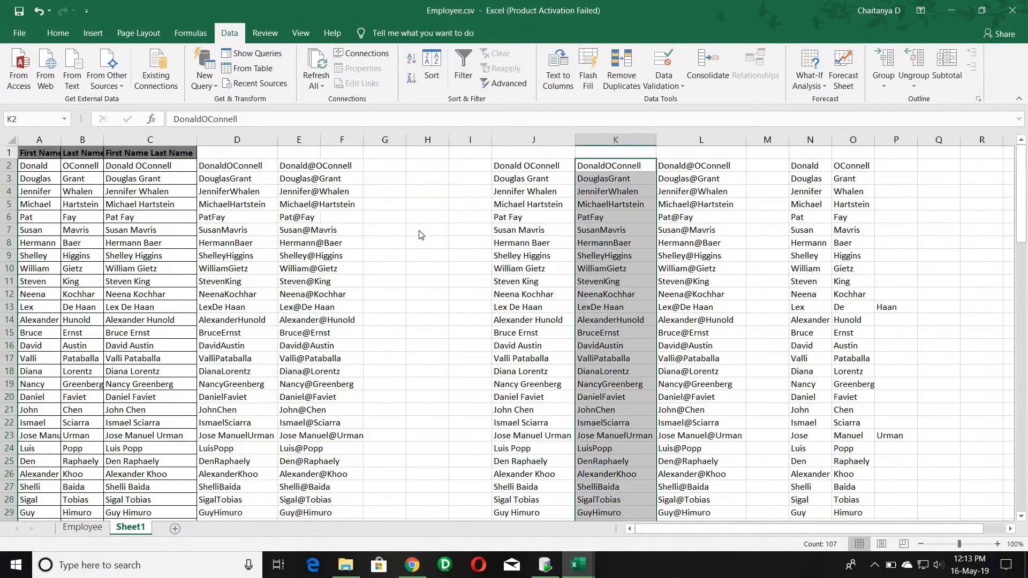
{"action": "key", "text": "alt+a"}
{"action": "key", "text": "e"}
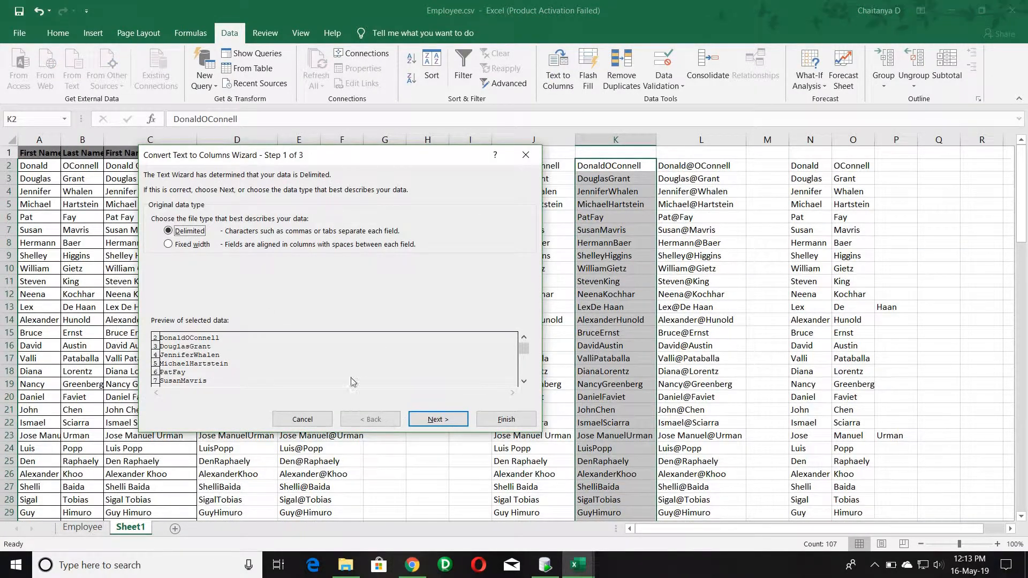
{"action": "left_click", "coordinate": [194, 247]}
{"action": "left_click", "coordinate": [434, 422]}
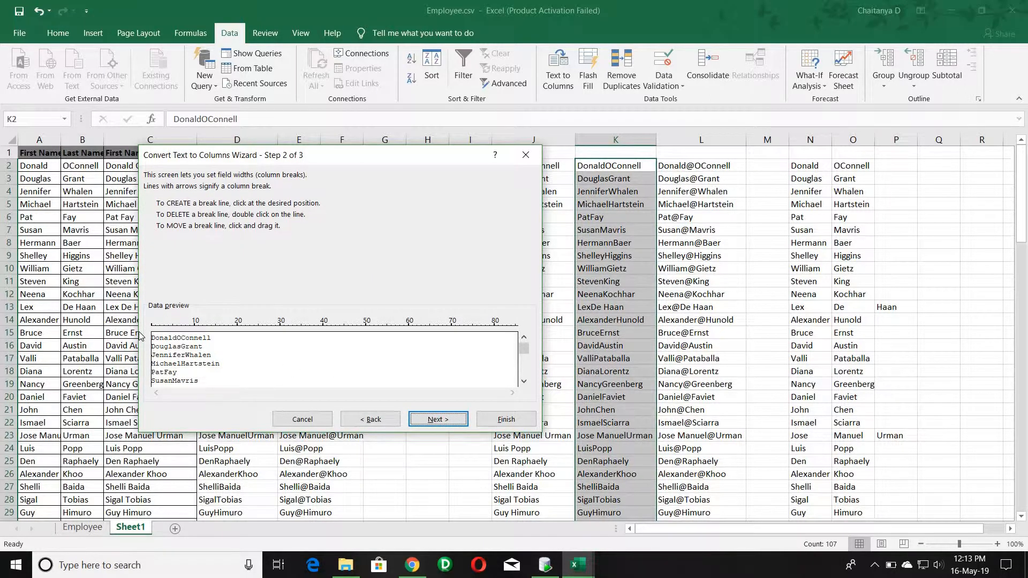
Try out column breaks in the data preview, keeping only the one after the second character.
{"action": "left_click", "coordinate": [155, 324]}
{"action": "left_click", "coordinate": [160, 325]}
{"action": "left_click", "coordinate": [169, 326]}
{"action": "left_click", "coordinate": [173, 329]}
{"action": "double_click", "coordinate": [160, 330]}
{"action": "left_click", "coordinate": [159, 331]}
{"action": "double_click", "coordinate": [159, 330]}
{"action": "double_click", "coordinate": [156, 327]}
{"action": "double_click", "coordinate": [169, 332]}
{"action": "left_click_drag", "start_coordinate": [170, 330], "coordinate": [172, 330]}
{"action": "left_click", "coordinate": [160, 344]}
{"action": "double_click", "coordinate": [173, 344]}
{"action": "left_click", "coordinate": [437, 419]}
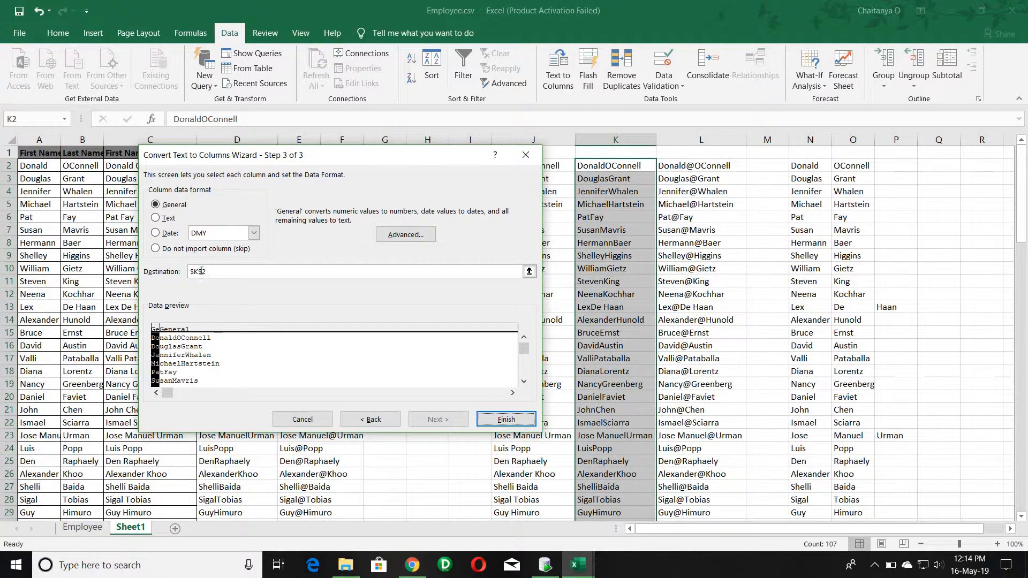
Set the split's destination to $Q$2 with General format and finish it.
{"action": "left_click", "coordinate": [529, 271]}
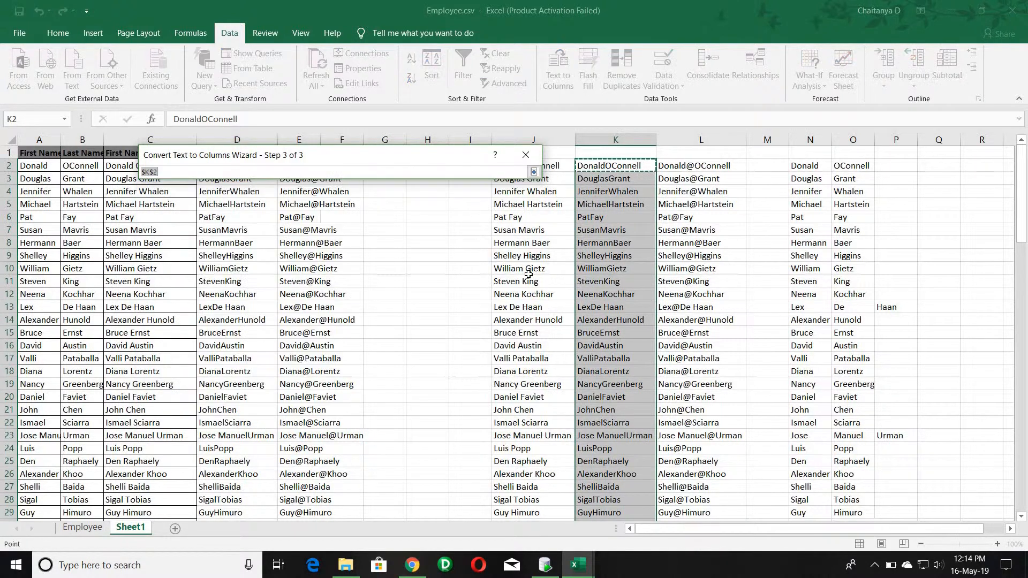
{"action": "left_click", "coordinate": [936, 166]}
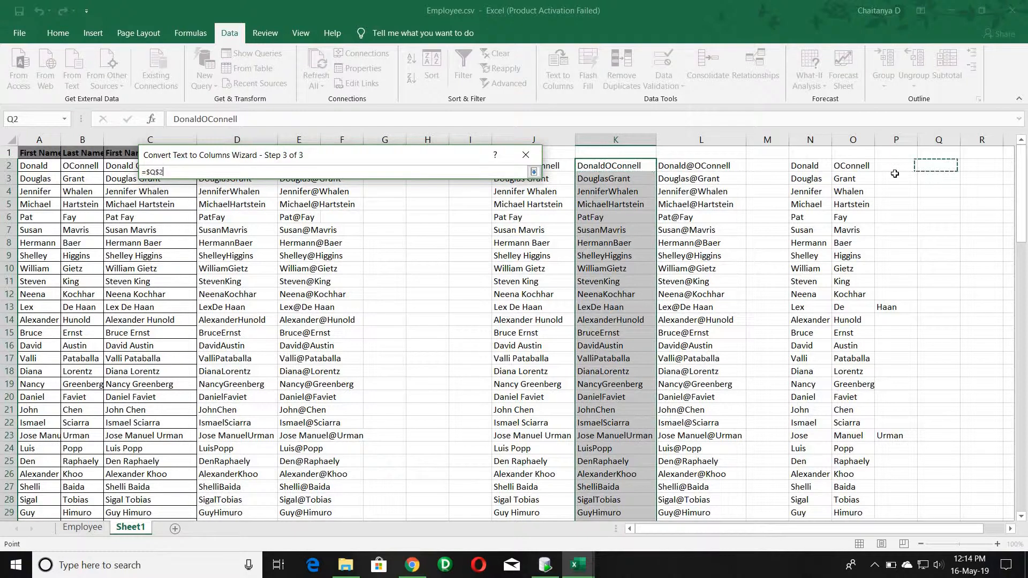
{"action": "left_click", "coordinate": [533, 171]}
{"action": "left_click", "coordinate": [498, 418]}
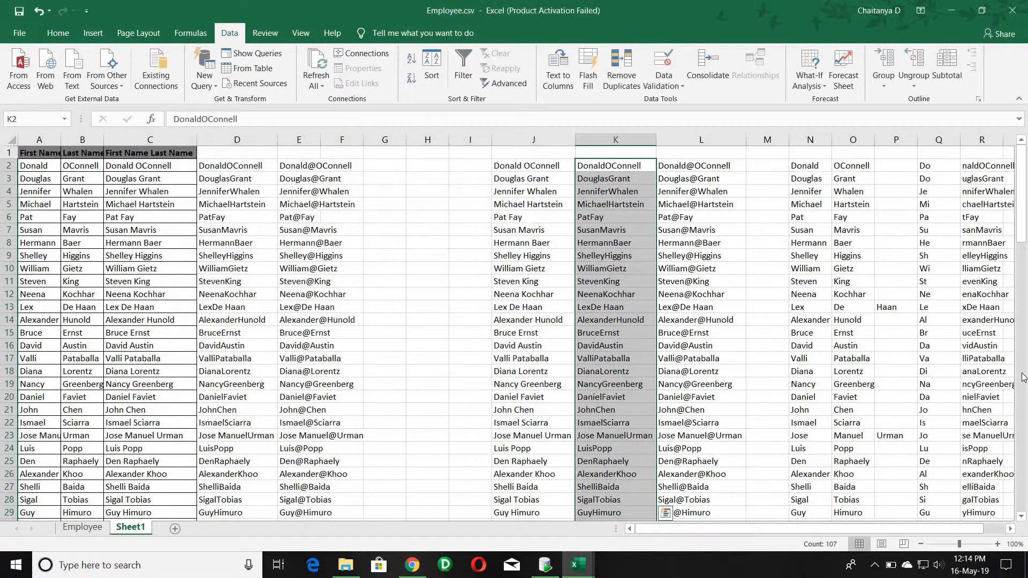
Examine the fixed-width split results in columns Q and R.
{"action": "left_click", "coordinate": [776, 528]}
{"action": "left_click", "coordinate": [894, 414]}
{"action": "key", "text": "Right"}
{"action": "key", "text": "Right"}
{"action": "key", "text": "Right"}
{"action": "key", "text": "Right"}
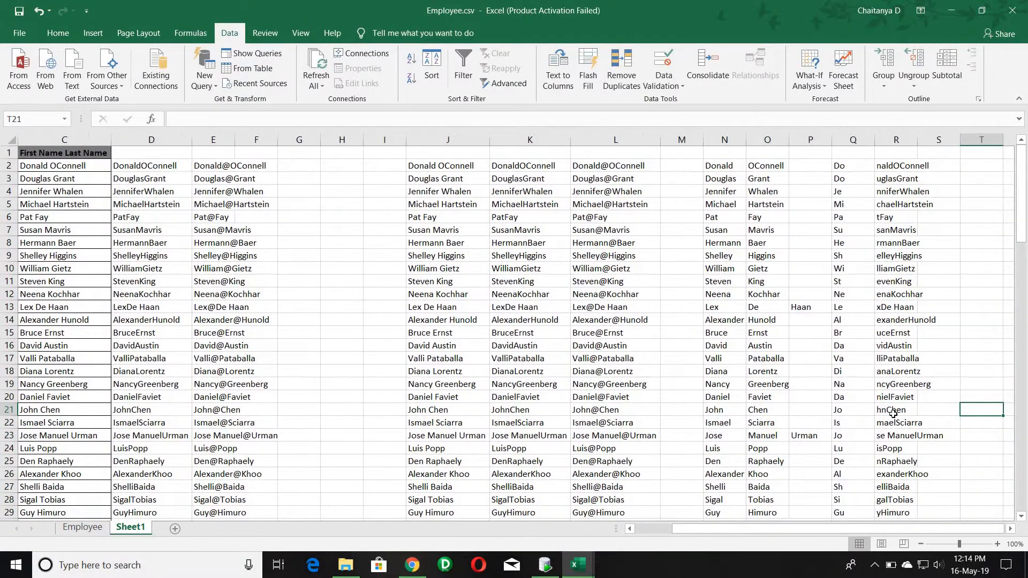
{"action": "left_click", "coordinate": [882, 177]}
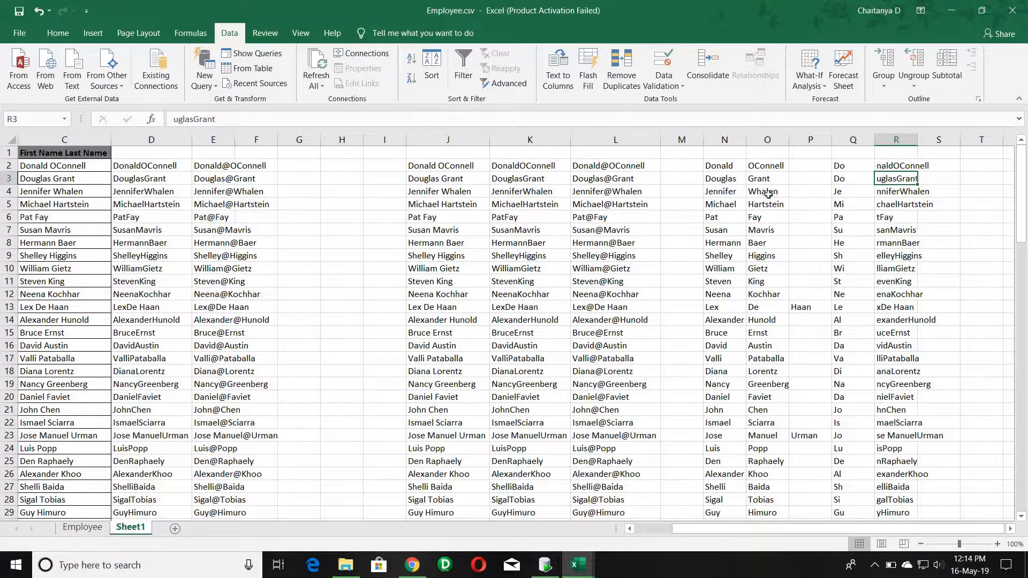
Select L2:L108 and start Text to Columns with the Delimited option.
{"action": "left_click", "coordinate": [593, 160]}
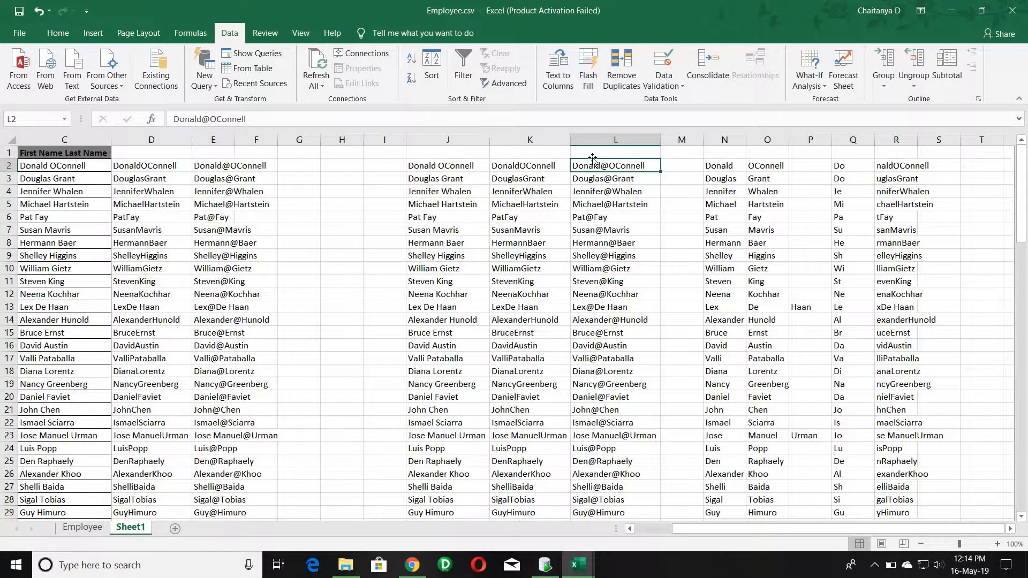
{"action": "key", "text": "ctrl+shift+Down"}
{"action": "scroll", "coordinate": [539, 157], "scroll_direction": "up", "scroll_amount": 7}
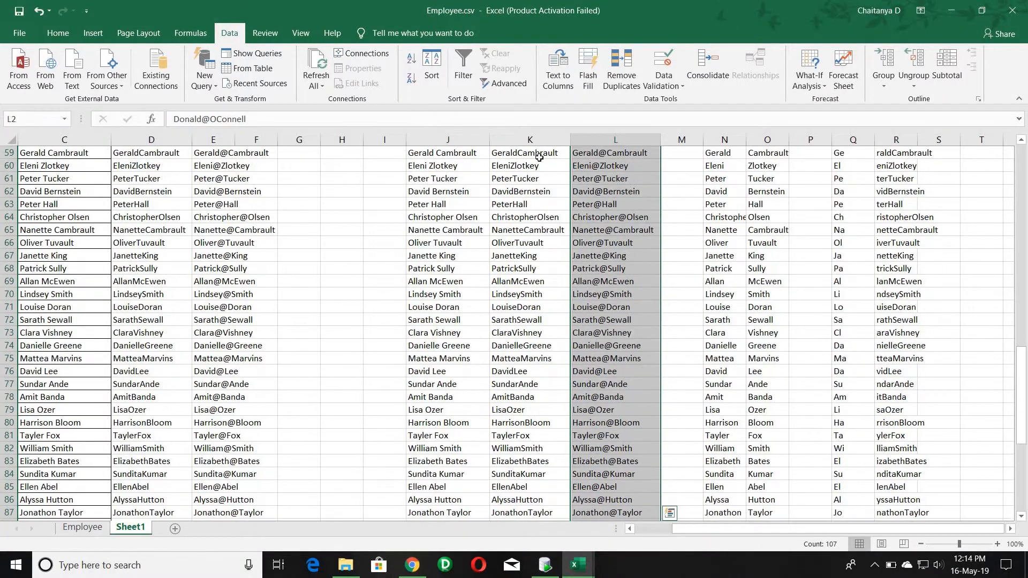
{"action": "left_click", "coordinate": [565, 92]}
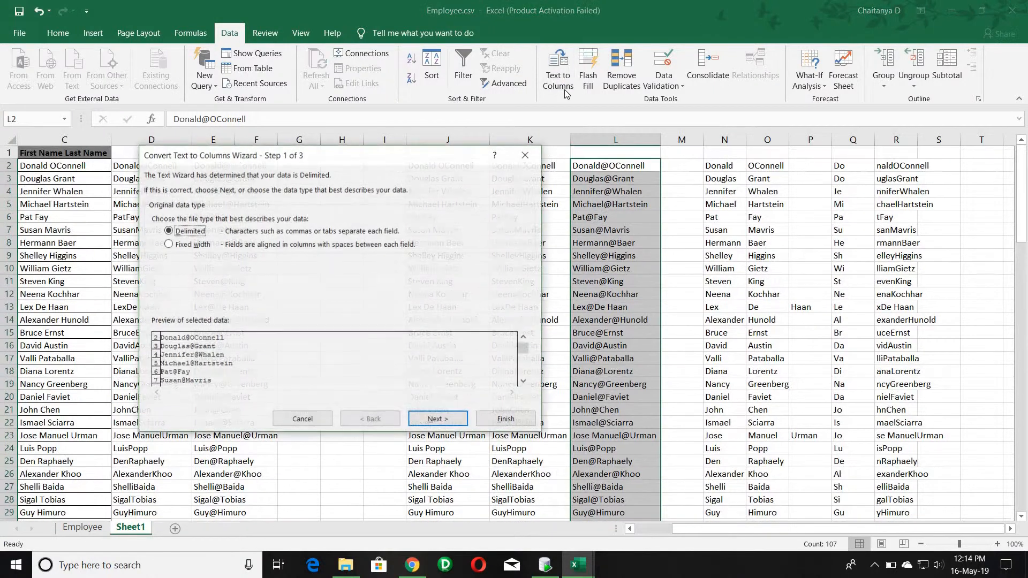
{"action": "left_click", "coordinate": [451, 425]}
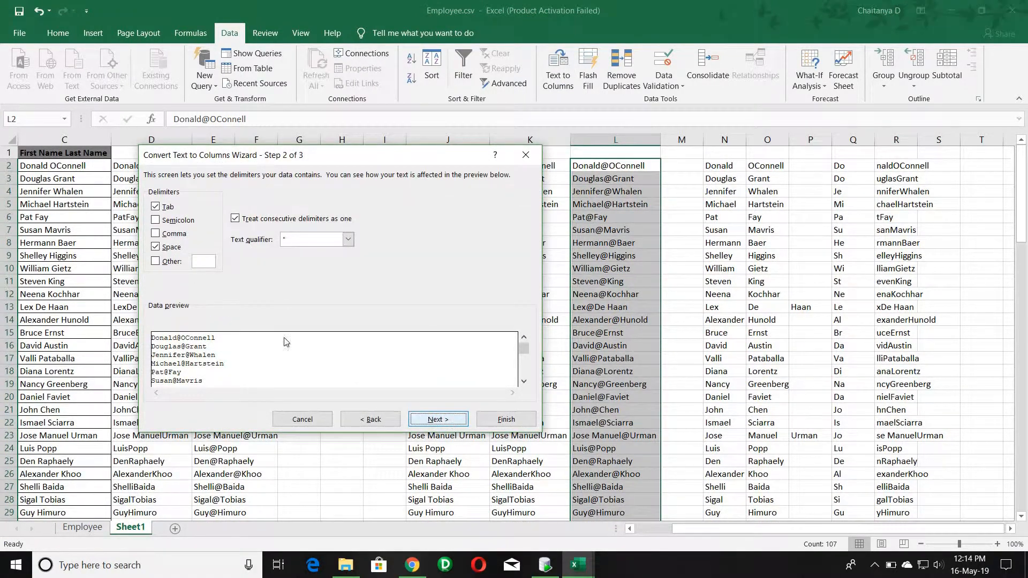
Make @ under Other the only delimiter, clearing Tab and Space, and finish the split with General format at $L$2.
{"action": "left_click", "coordinate": [155, 248]}
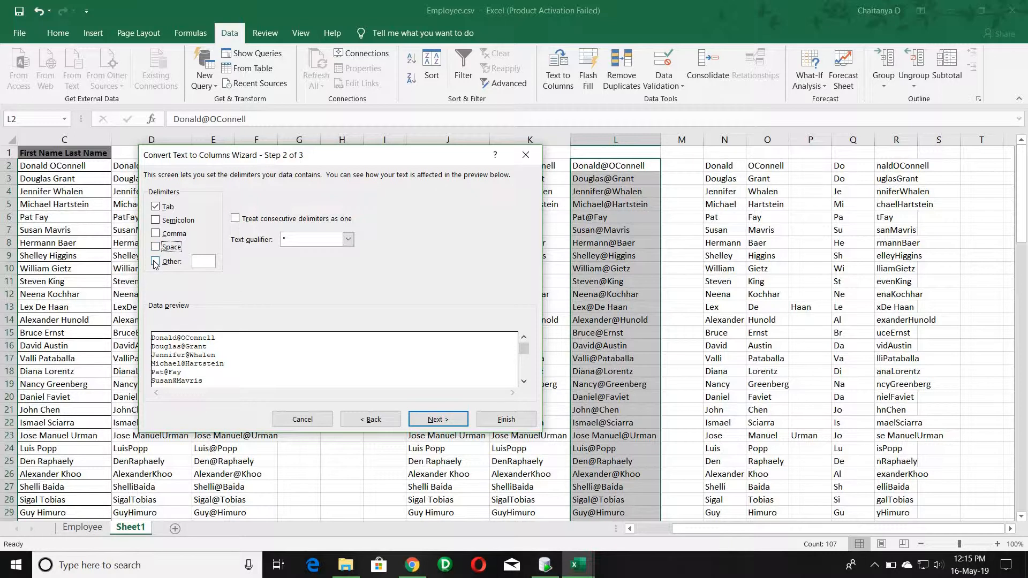
{"action": "left_click", "coordinate": [155, 207]}
{"action": "left_click", "coordinate": [155, 207]}
{"action": "left_click", "coordinate": [155, 262]}
{"action": "left_click", "coordinate": [156, 220]}
{"action": "left_click", "coordinate": [155, 220]}
{"action": "left_click", "coordinate": [155, 207]}
{"action": "left_click", "coordinate": [156, 247]}
{"action": "left_click", "coordinate": [156, 247]}
{"action": "left_click", "coordinate": [209, 262]}
{"action": "type", "text": "@"}
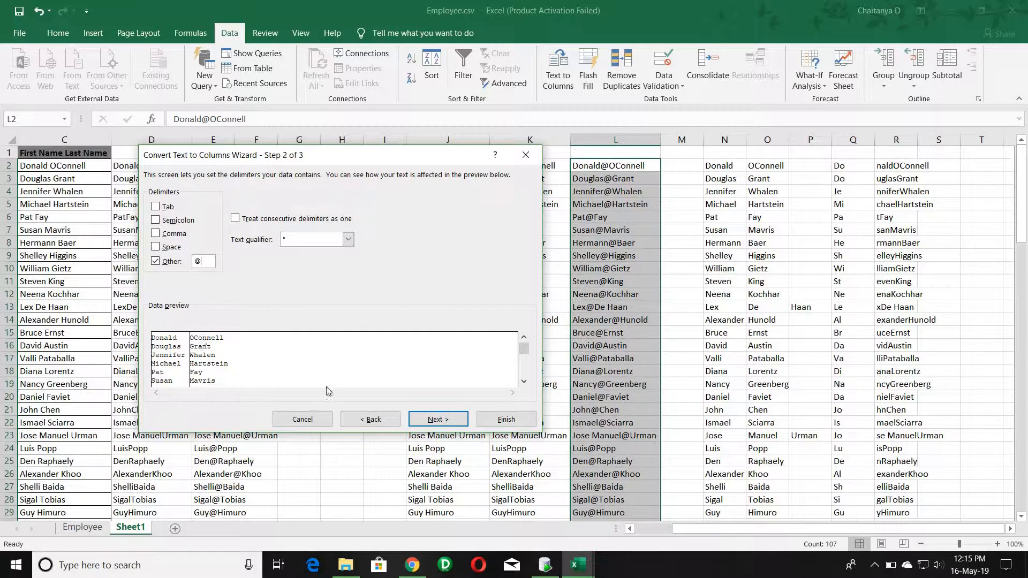
{"action": "left_click", "coordinate": [439, 421]}
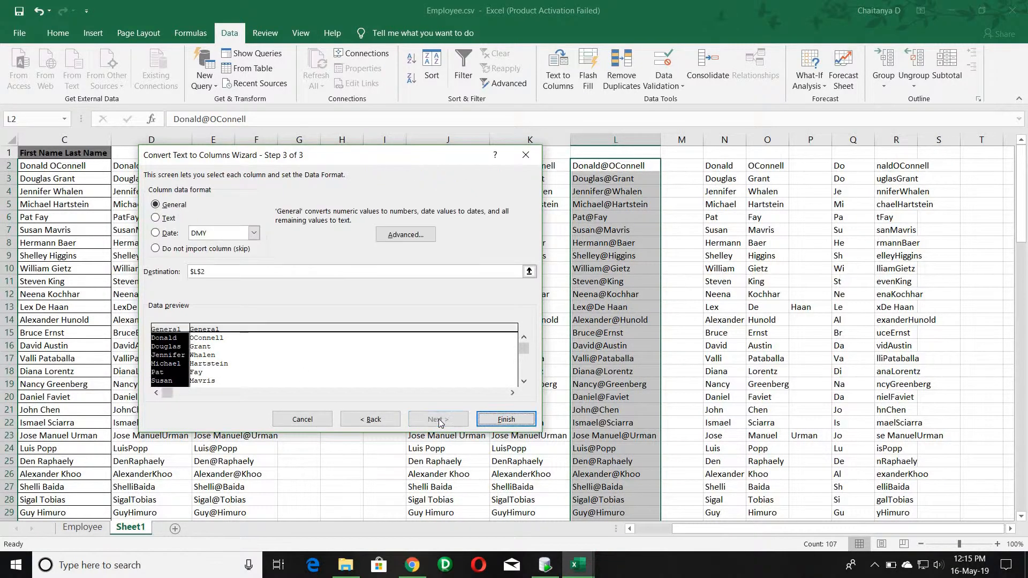
{"action": "left_click", "coordinate": [494, 419]}
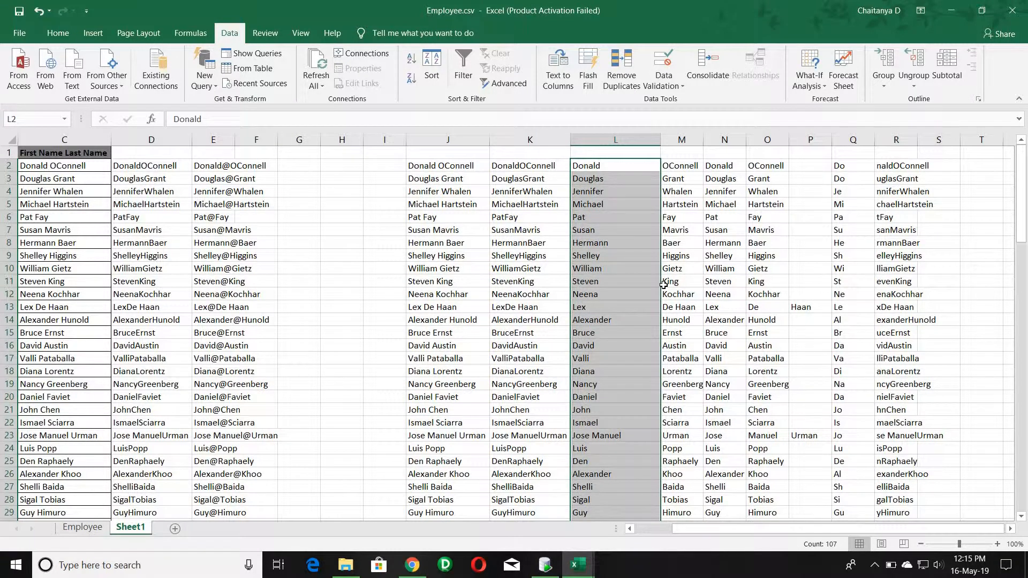
Undo the last split of column L and rerun Text to Columns on L2:L108 as Delimited with @ as the delimiter.
{"action": "key", "text": "ctrl+z"}
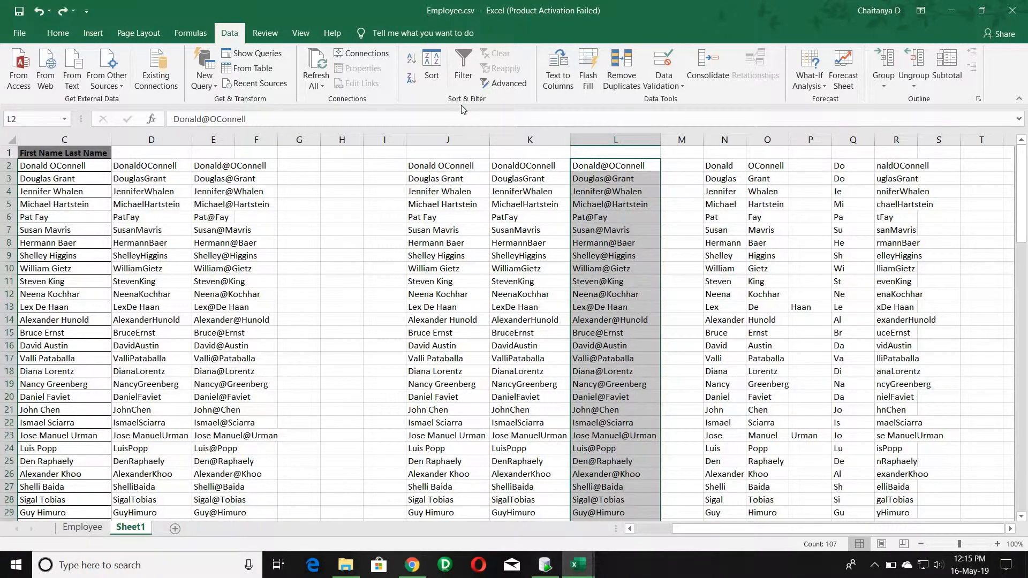
{"action": "left_click", "coordinate": [558, 70]}
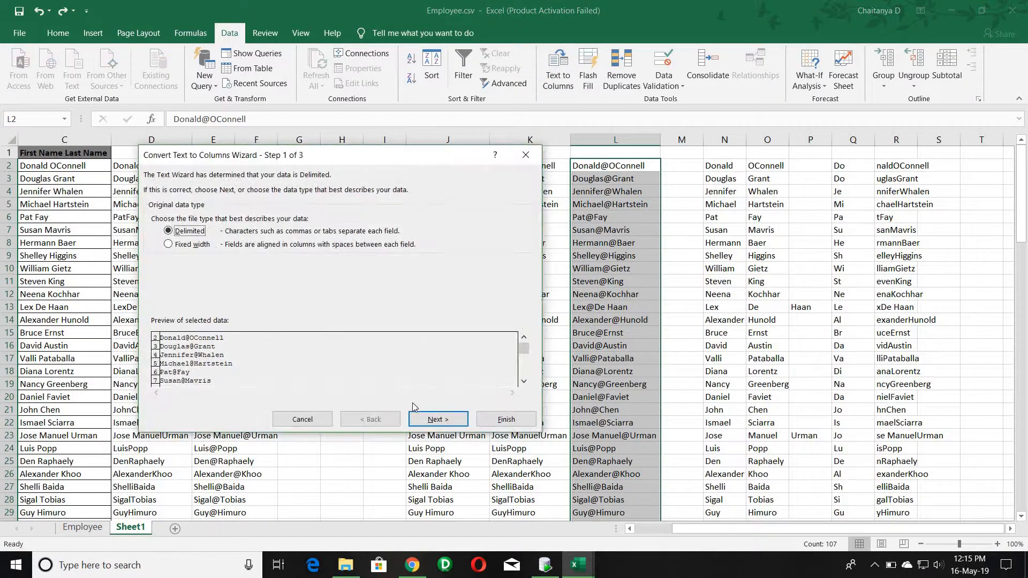
{"action": "left_click", "coordinate": [436, 419]}
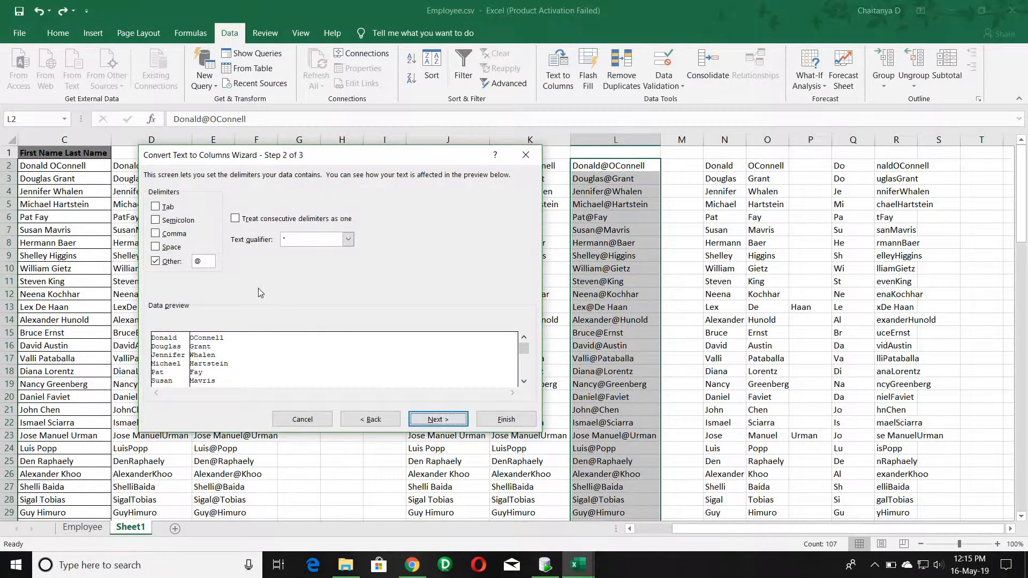
{"action": "left_click", "coordinate": [447, 419]}
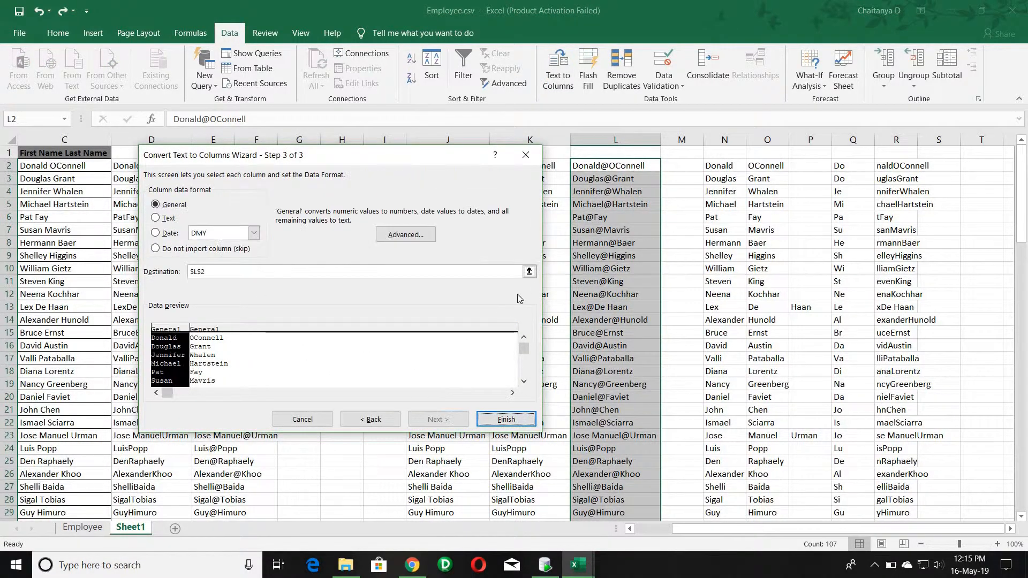
Set the split's destination to $T$2, keeping General format, and finish it.
{"action": "left_click", "coordinate": [529, 271]}
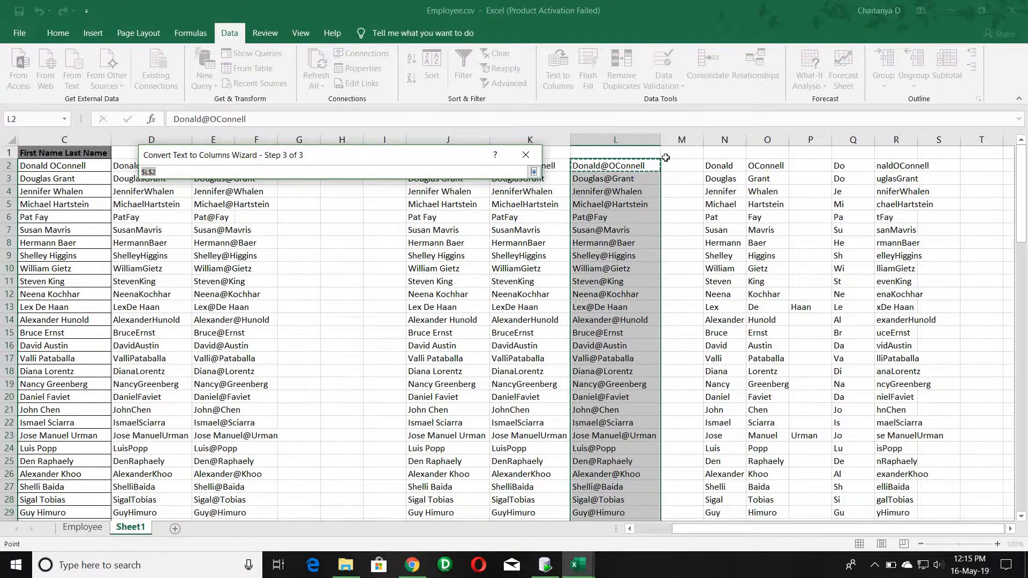
{"action": "left_click", "coordinate": [990, 167]}
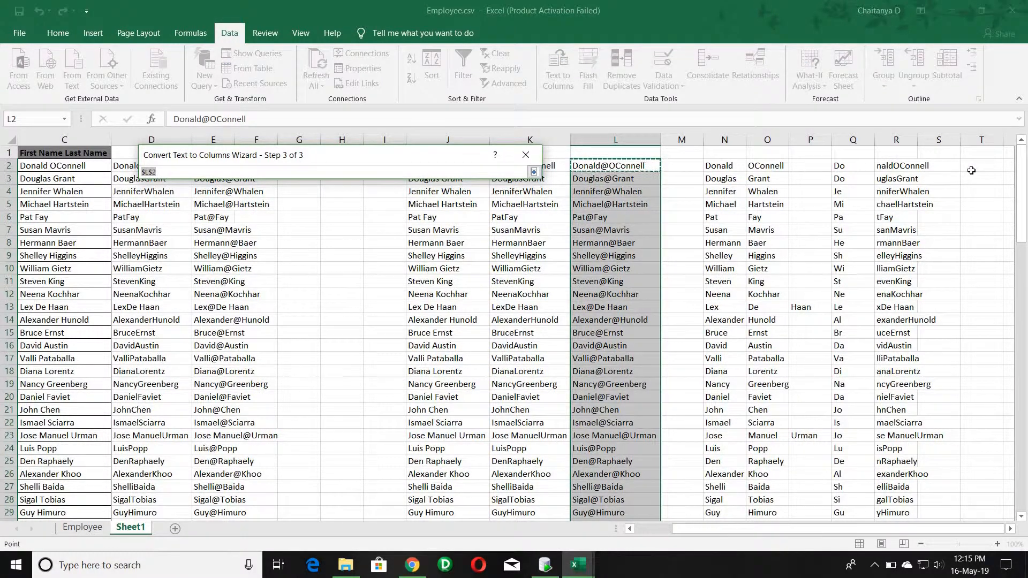
{"action": "left_click", "coordinate": [533, 171]}
{"action": "left_click", "coordinate": [486, 418]}
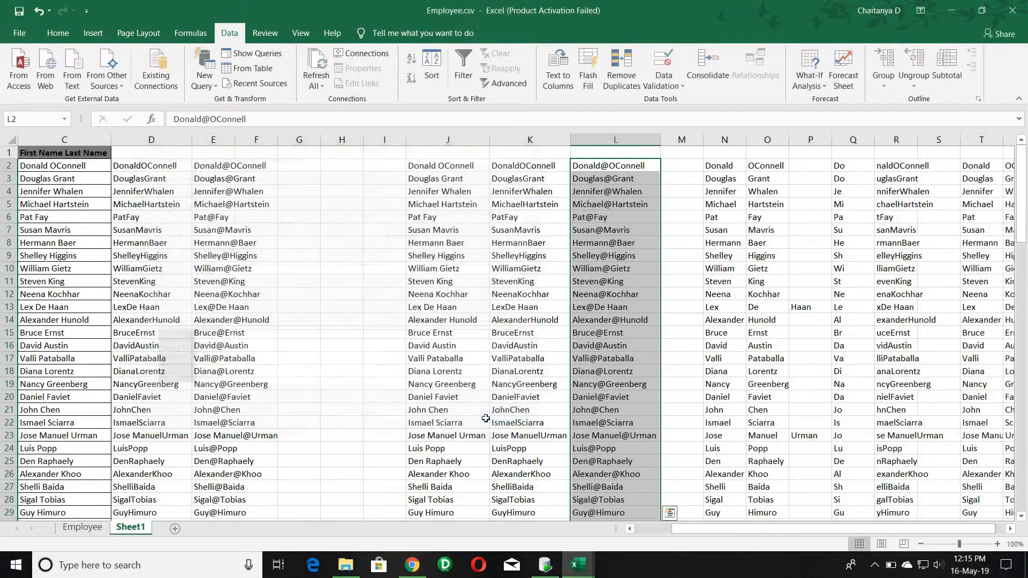
Examine the @ split results in columns T and U beside the earlier splits.
{"action": "key", "text": "Right"}
{"action": "key", "text": "Right"}
{"action": "key", "text": "Right"}
{"action": "key", "text": "Right"}
{"action": "key", "text": "Right"}
{"action": "key", "text": "Right"}
{"action": "key", "text": "Right"}
{"action": "key", "text": "Right"}
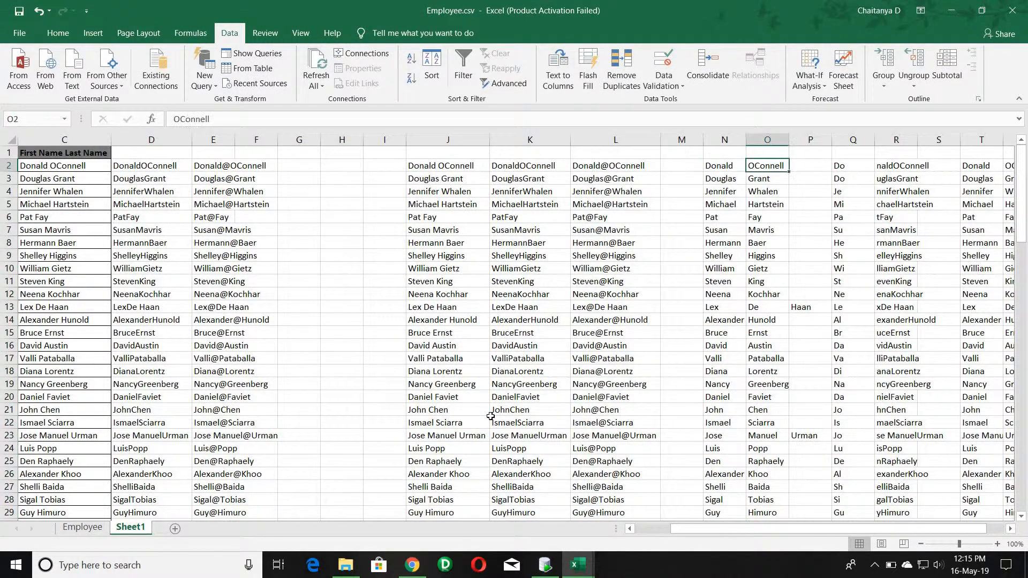
{"action": "key", "text": "Right"}
{"action": "key", "text": "Right"}
{"action": "key", "text": "Right"}
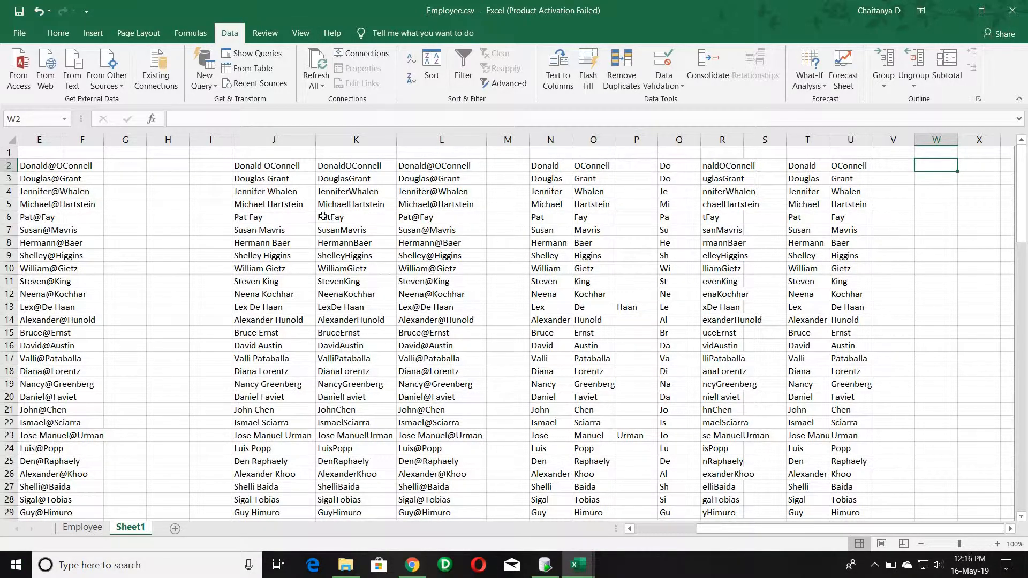
Select J2, open the Quick Access Toolbar customization in Excel Options and list All Commands.
{"action": "left_click", "coordinate": [289, 168]}
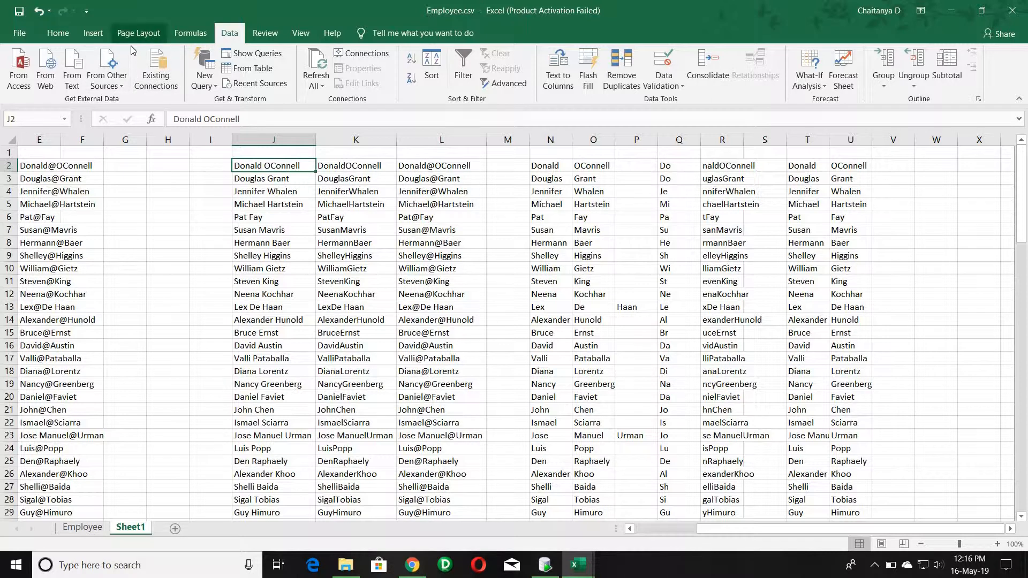
{"action": "left_click", "coordinate": [86, 12]}
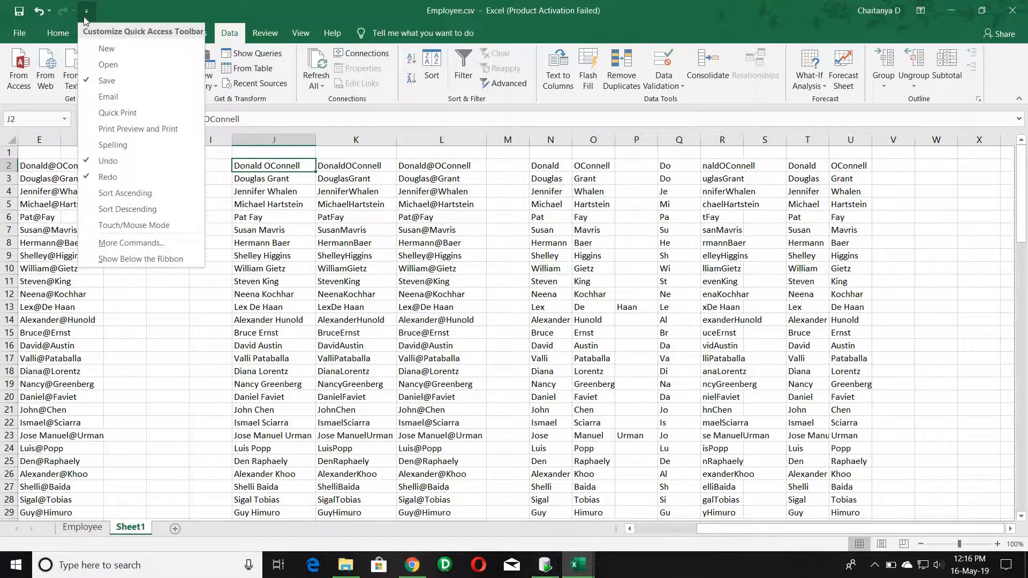
{"action": "left_click", "coordinate": [20, 37]}
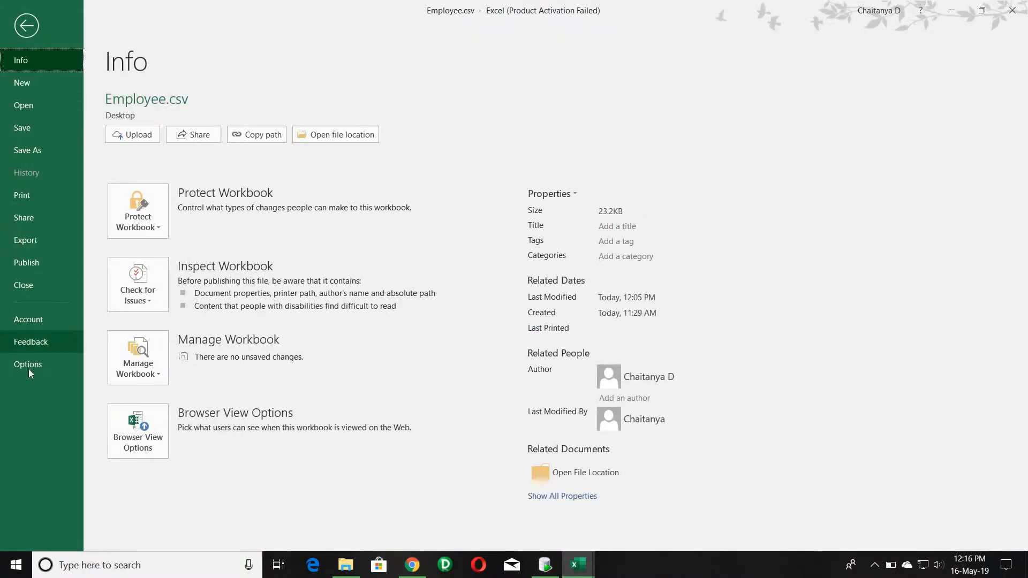
{"action": "left_click", "coordinate": [28, 366]}
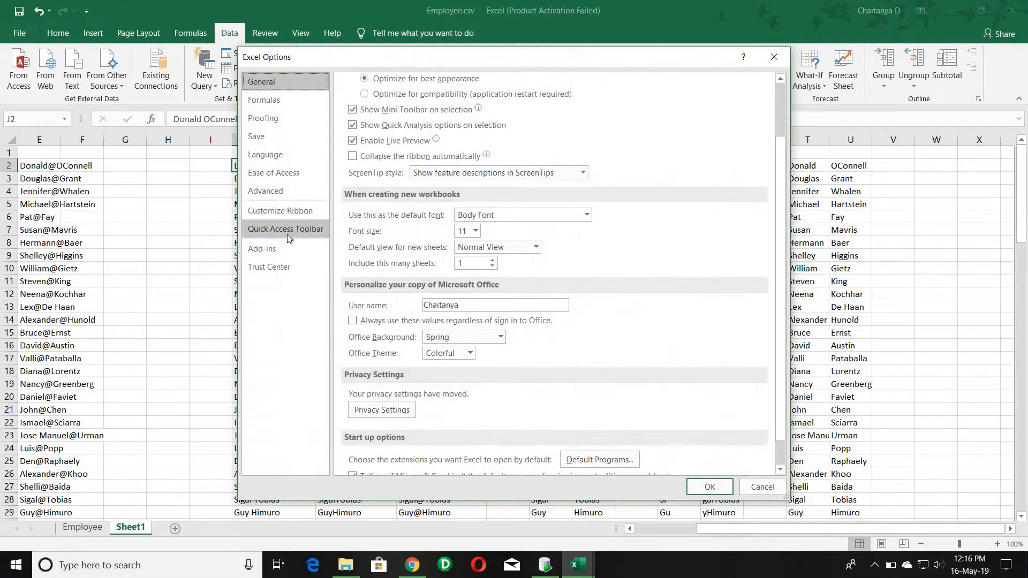
{"action": "left_click", "coordinate": [287, 235]}
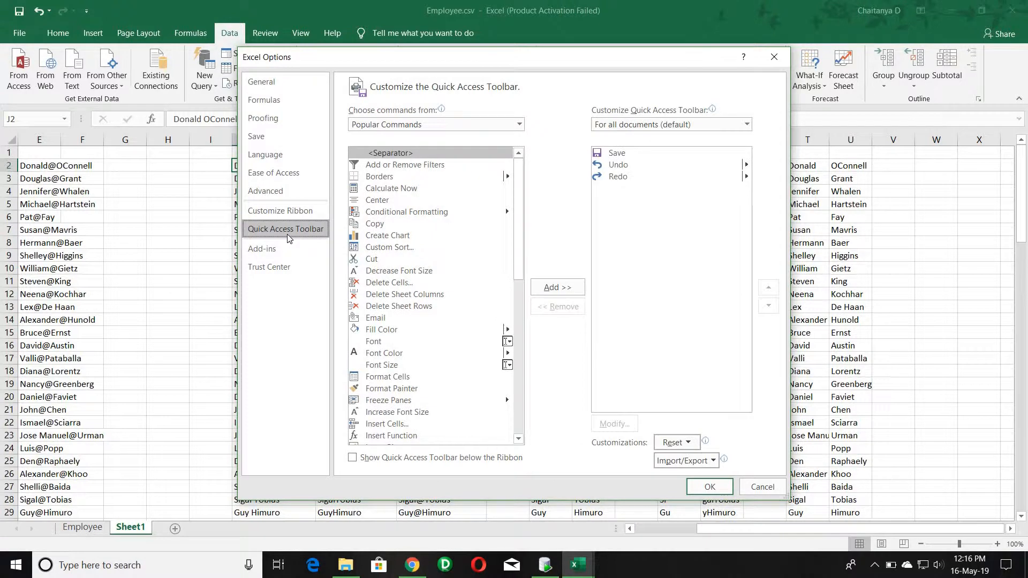
{"action": "left_click", "coordinate": [422, 124]}
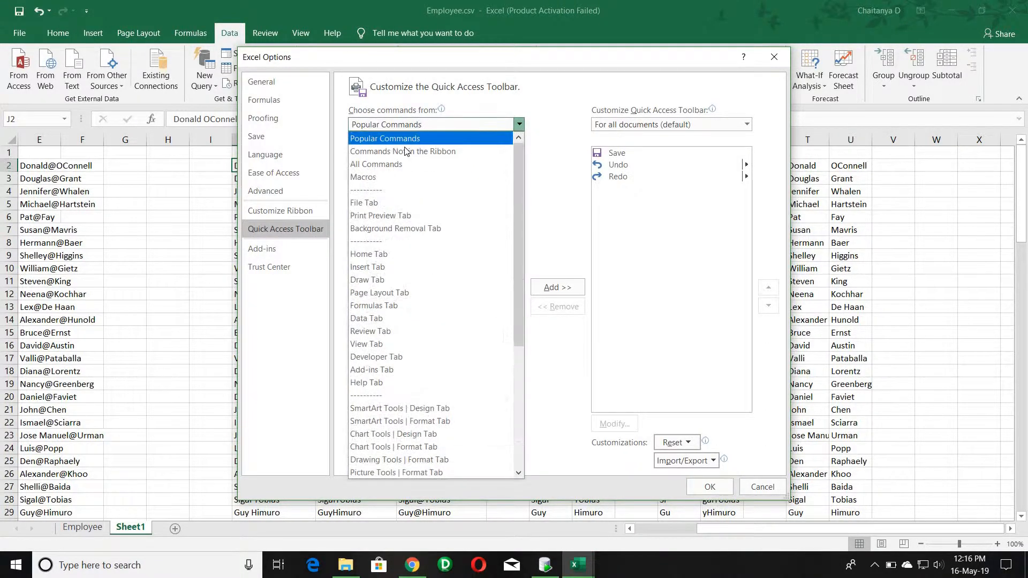
{"action": "left_click", "coordinate": [396, 163]}
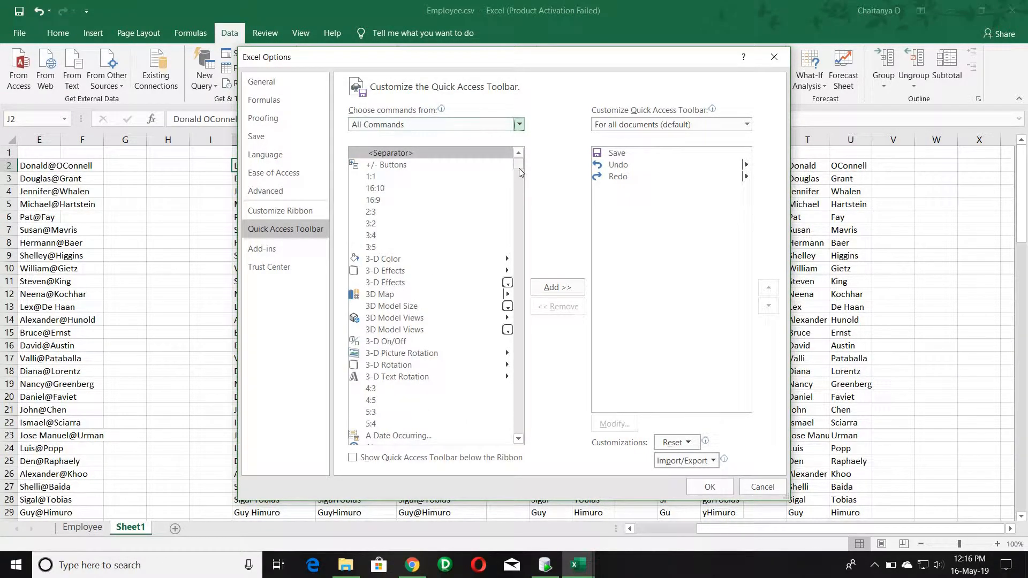
Find Speak Cells among all commands and add it to the Quick Access Toolbar.
{"action": "left_click_drag", "start_coordinate": [519, 170], "coordinate": [524, 380]}
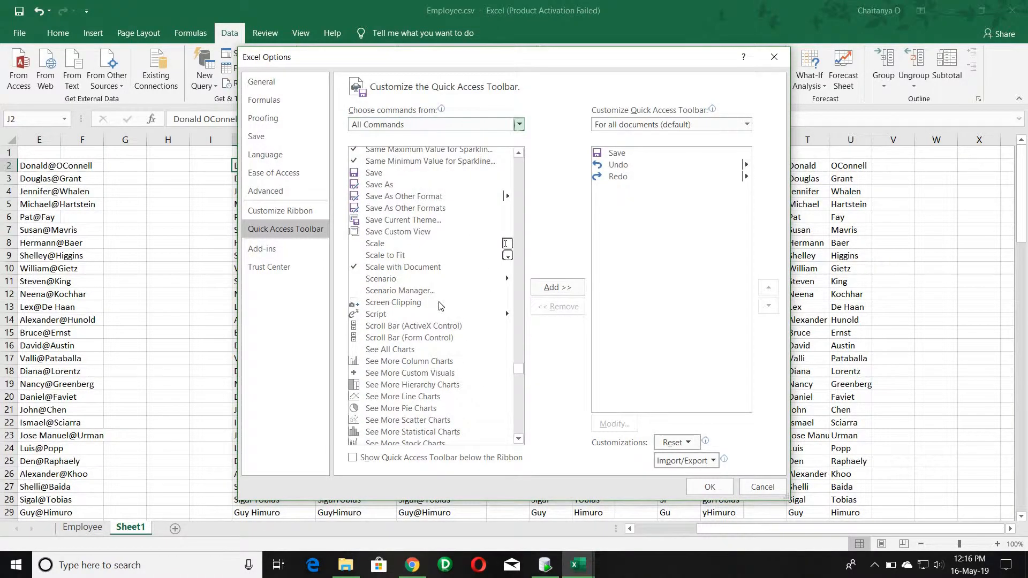
{"action": "scroll", "coordinate": [440, 306], "scroll_direction": "down", "scroll_amount": 18}
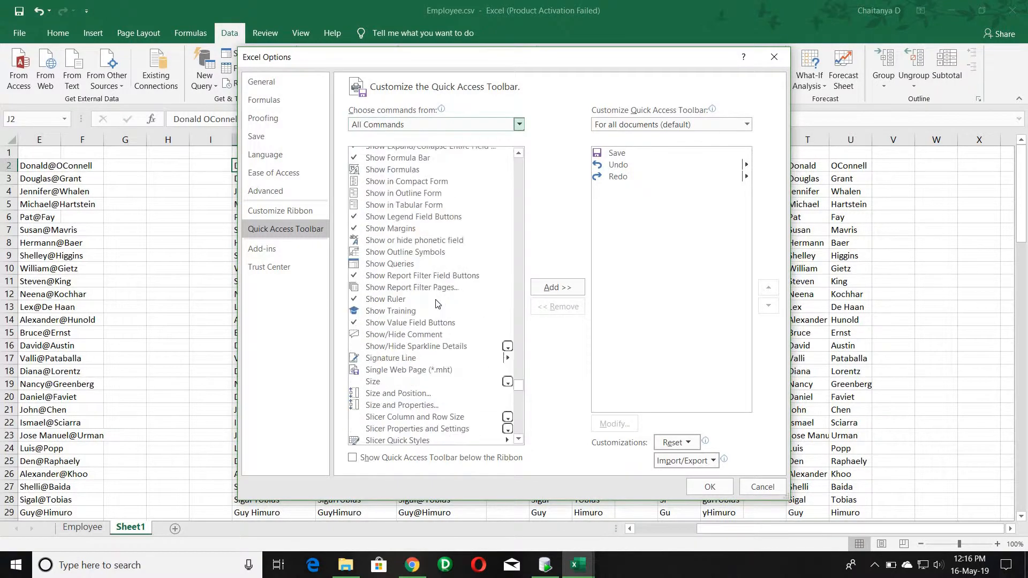
{"action": "scroll", "coordinate": [438, 304], "scroll_direction": "down", "scroll_amount": 18}
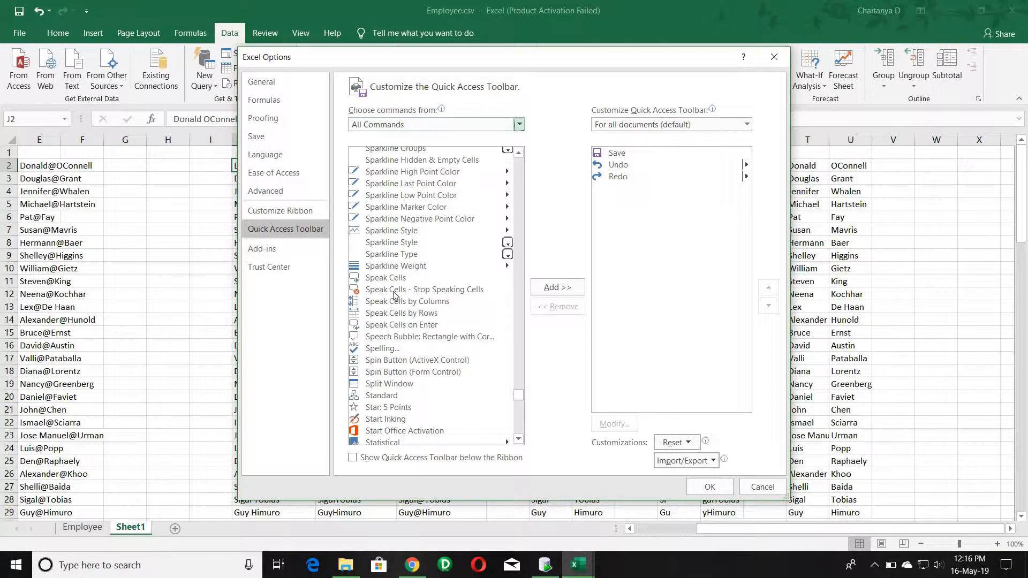
{"action": "scroll", "coordinate": [393, 255], "scroll_direction": "down", "scroll_amount": 5}
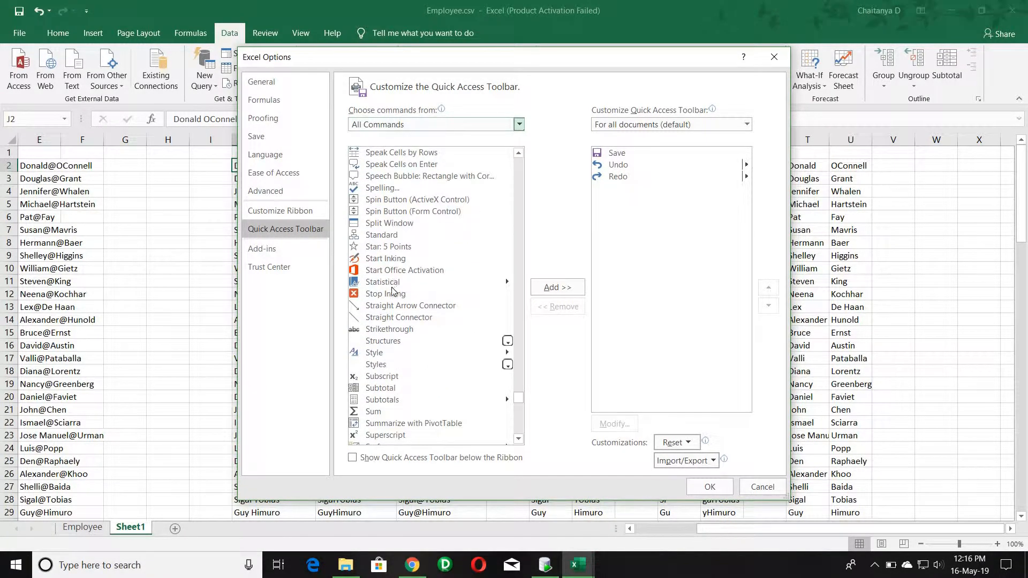
{"action": "scroll", "coordinate": [394, 338], "scroll_direction": "down", "scroll_amount": 3}
{"action": "scroll", "coordinate": [394, 326], "scroll_direction": "up", "scroll_amount": 7}
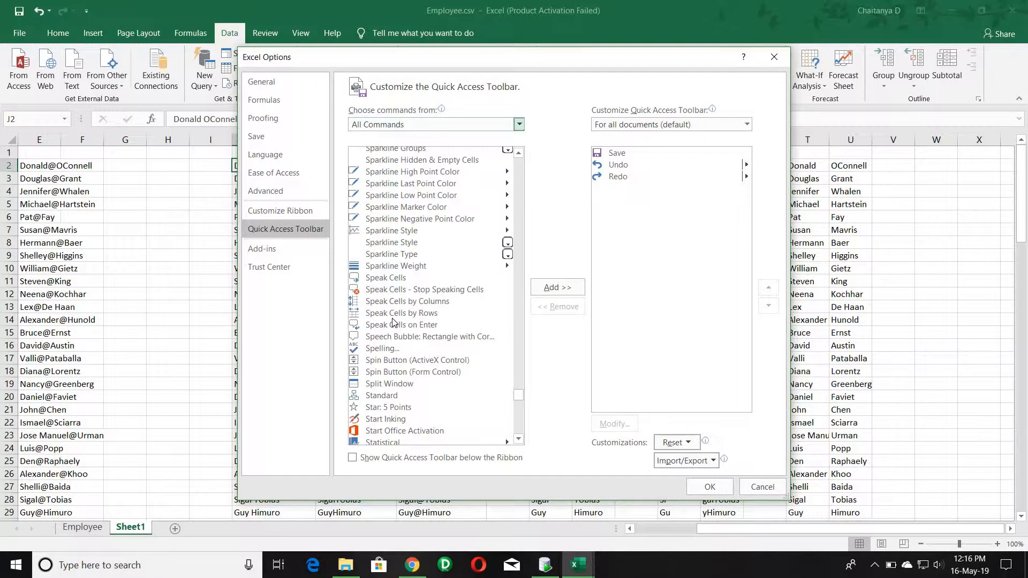
{"action": "left_click", "coordinate": [381, 279]}
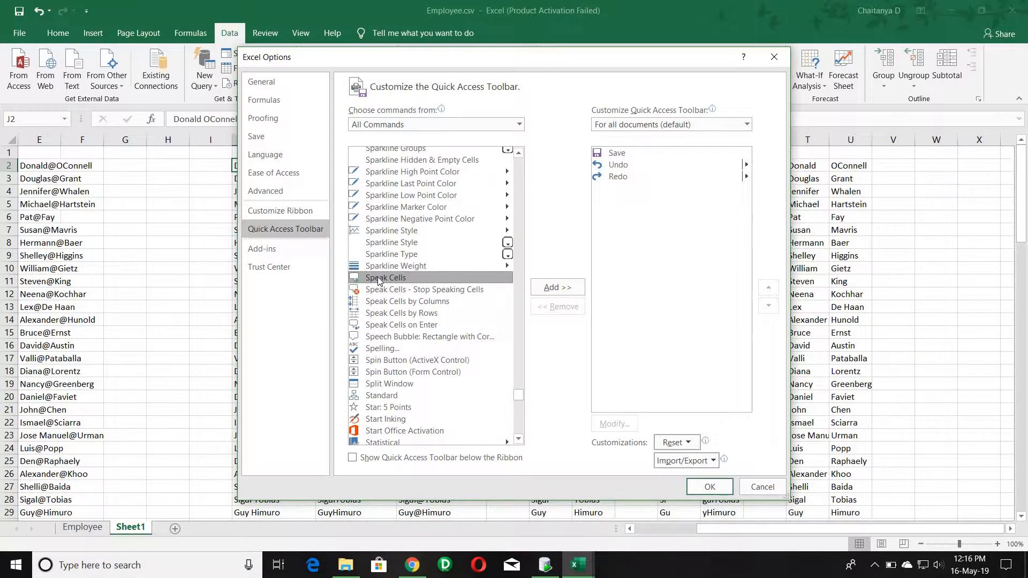
{"action": "left_click", "coordinate": [555, 289]}
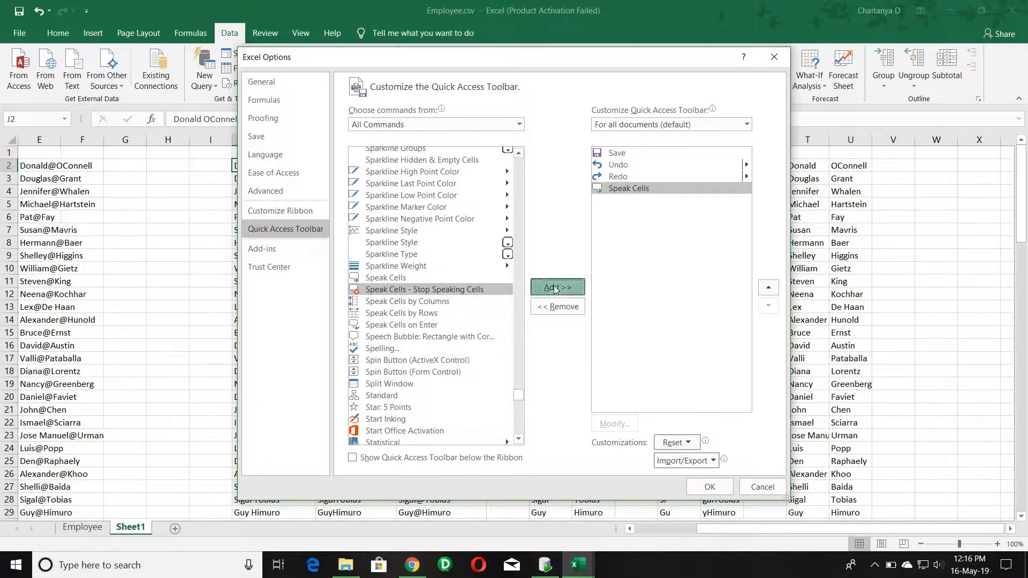
Add Speak Cells - Stop Speaking Cells, by Columns, by Rows and on Enter to the Quick Access Toolbar and apply the options.
{"action": "left_click", "coordinate": [555, 289]}
{"action": "left_click", "coordinate": [555, 289]}
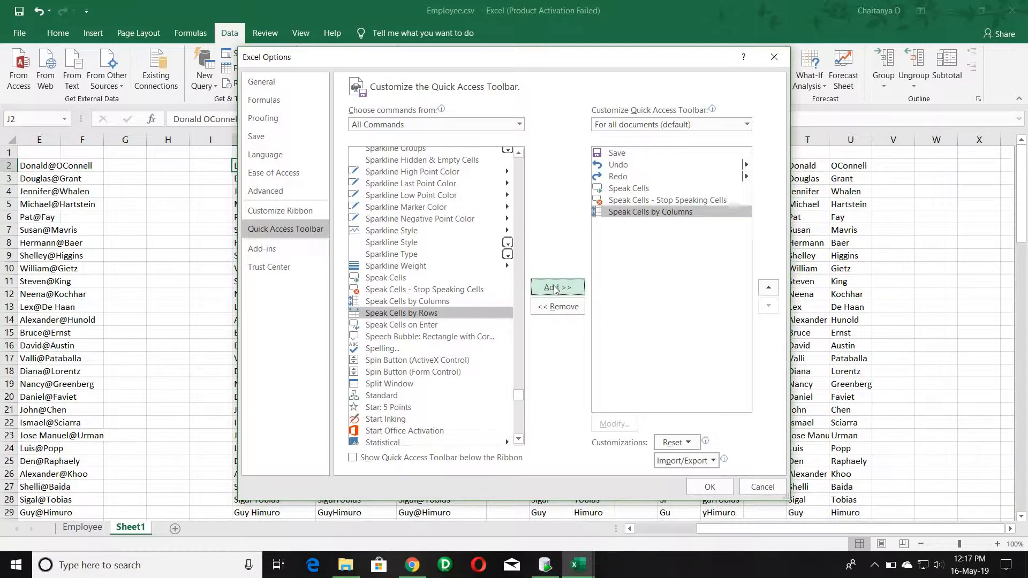
{"action": "left_click", "coordinate": [556, 289]}
{"action": "left_click", "coordinate": [555, 288]}
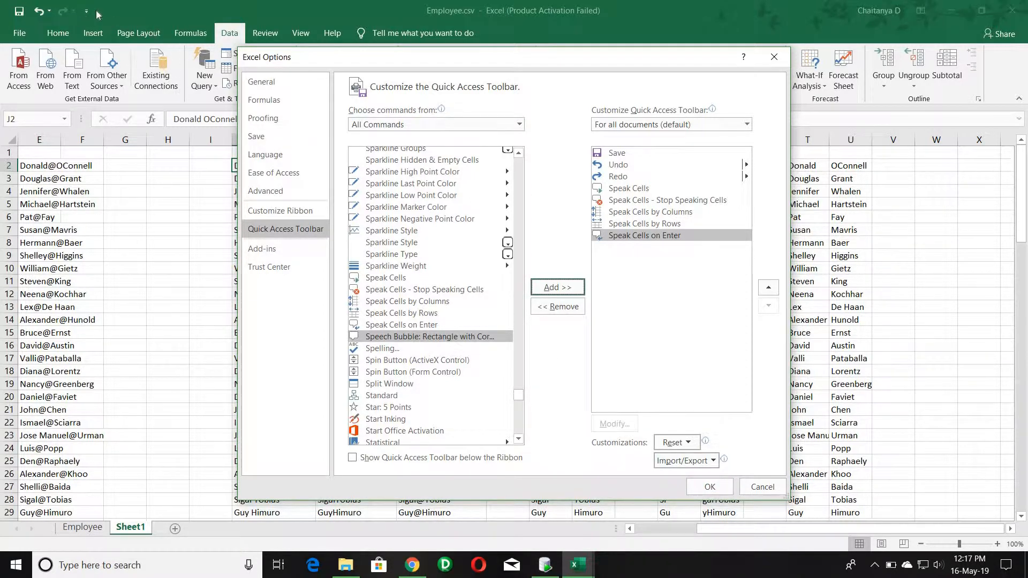
{"action": "left_click", "coordinate": [710, 486]}
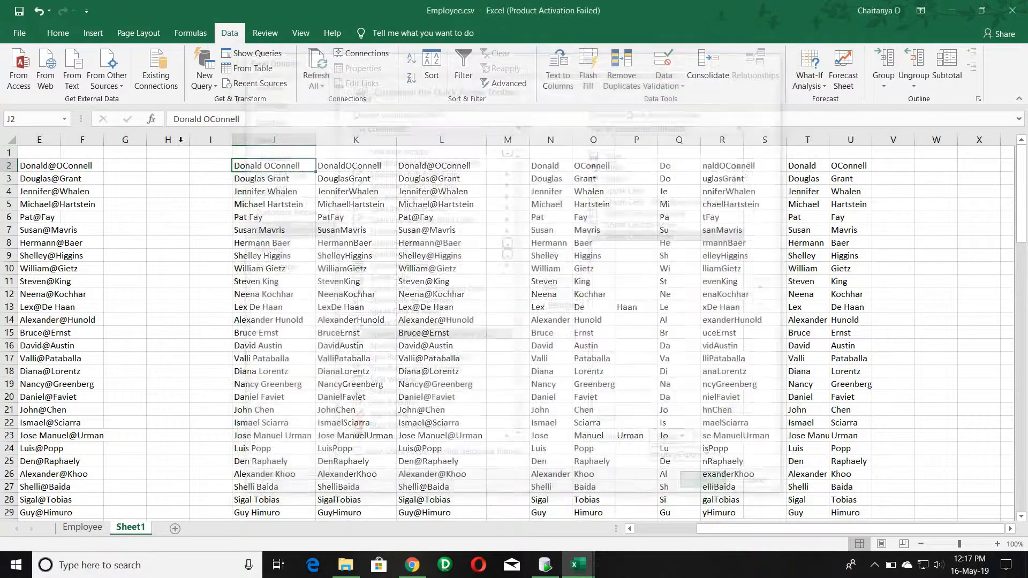
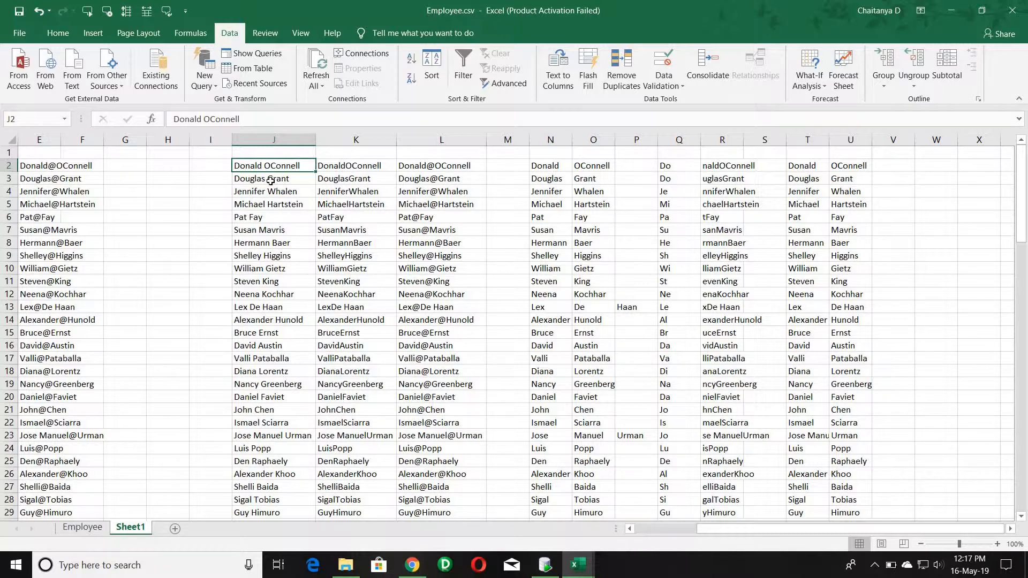
Enter Total in cell Y12 and have that cell read aloud with Speak Cells.
{"action": "left_click", "coordinate": [966, 300]}
{"action": "key", "text": "Right"}
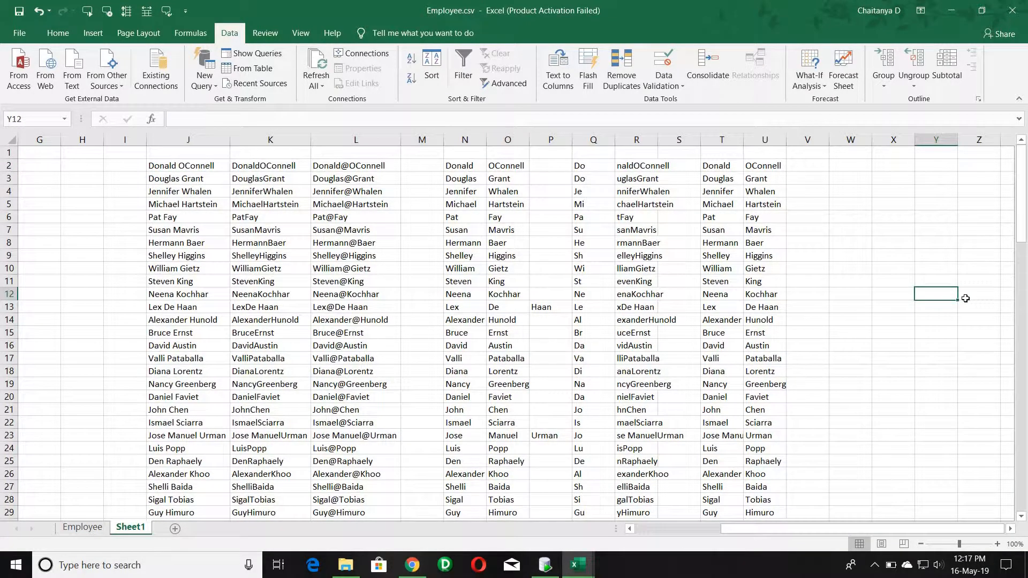
{"action": "type", "text": "T"}
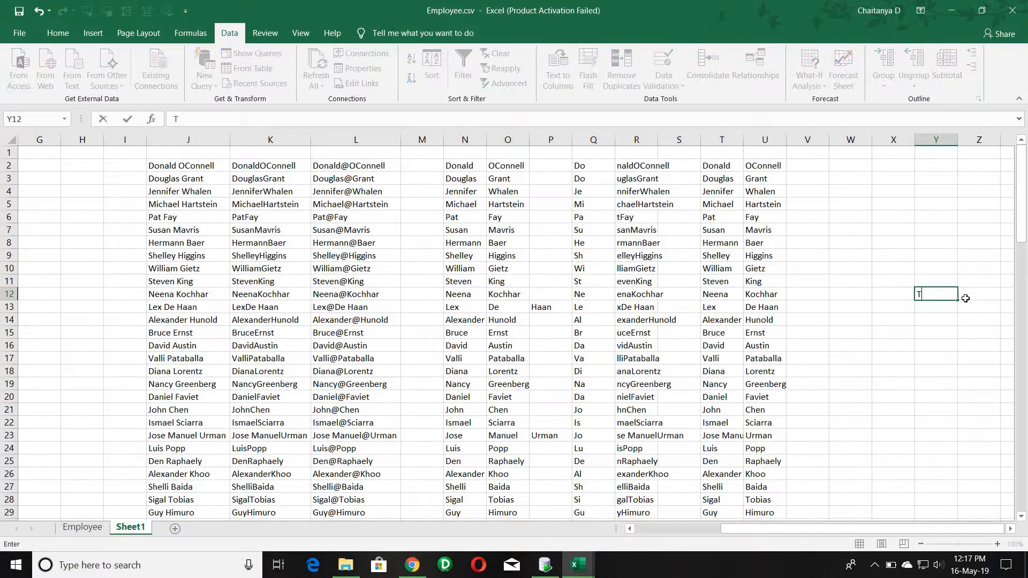
{"action": "type", "text": "otal"}
{"action": "left_click", "coordinate": [966, 299]}
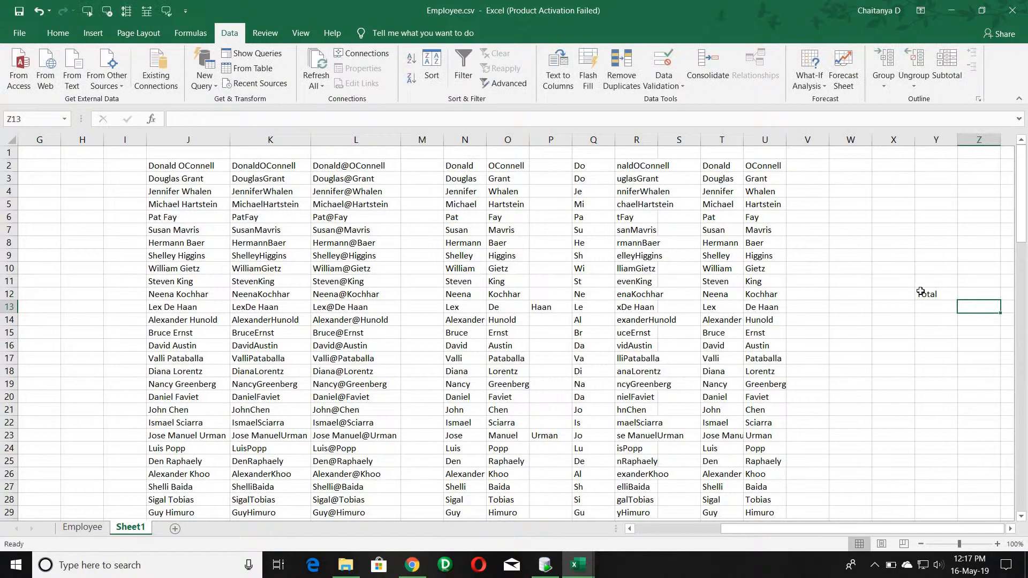
{"action": "left_click", "coordinate": [933, 294]}
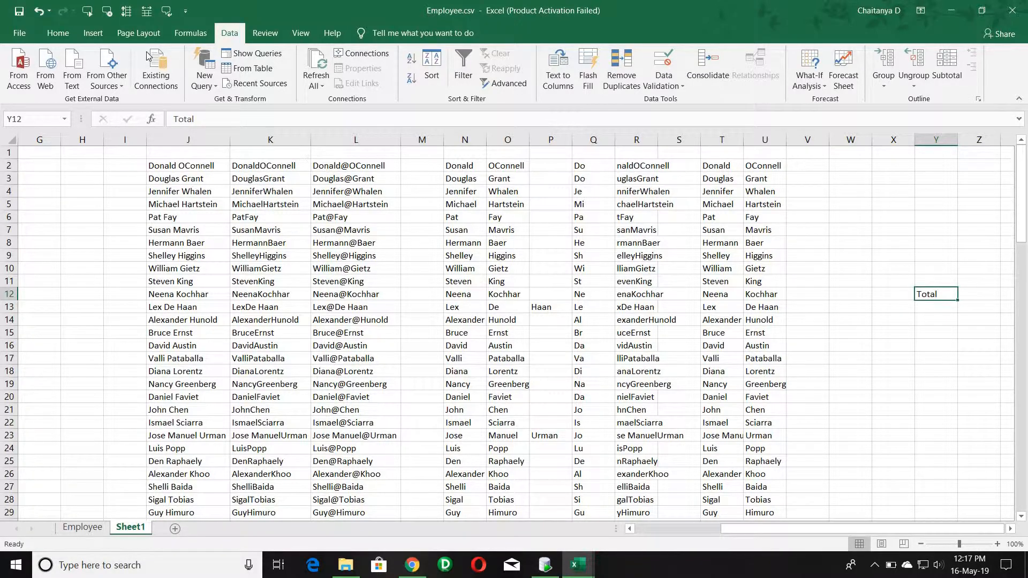
{"action": "left_click", "coordinate": [87, 11]}
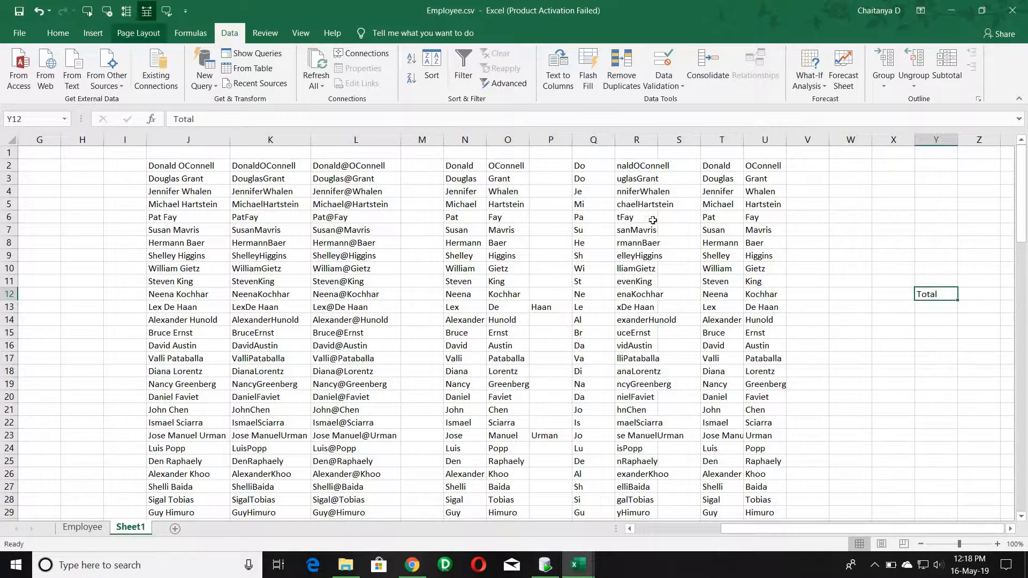
Enter 26 in cell Y10, keeping that cell selected.
{"action": "left_click", "coordinate": [941, 274]}
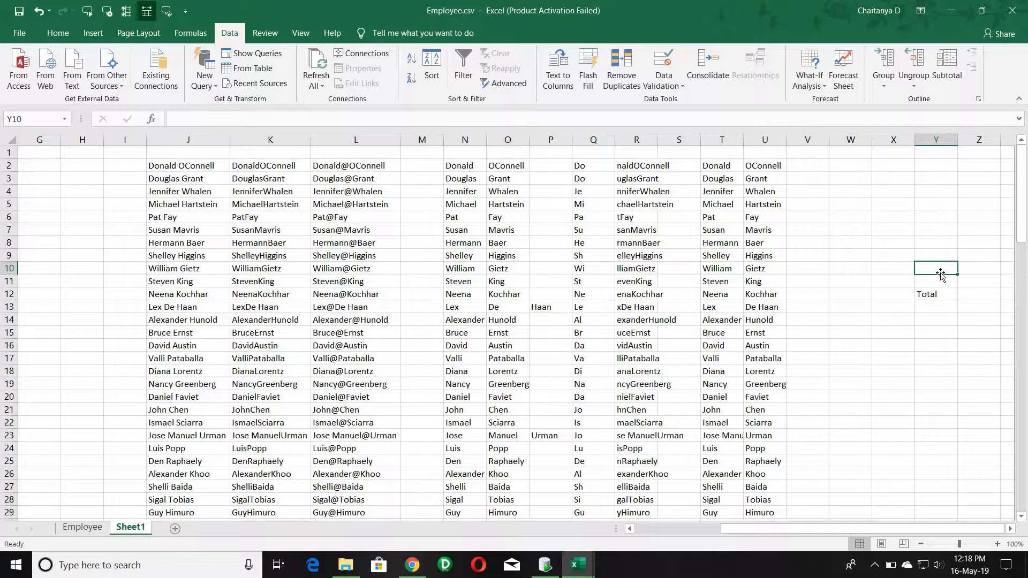
{"action": "type", "text": "26"}
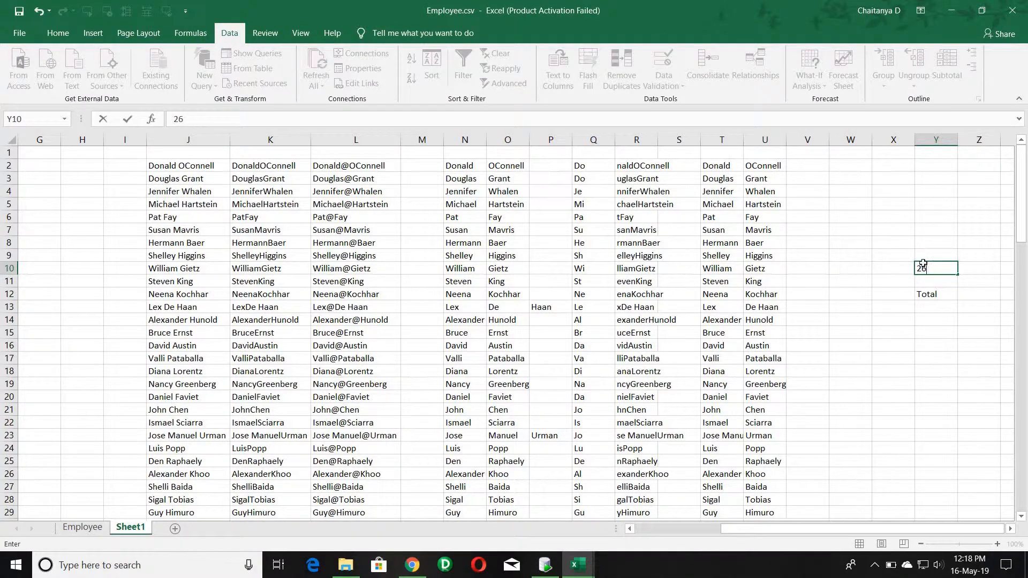
{"action": "key", "text": "ctrl+Return"}
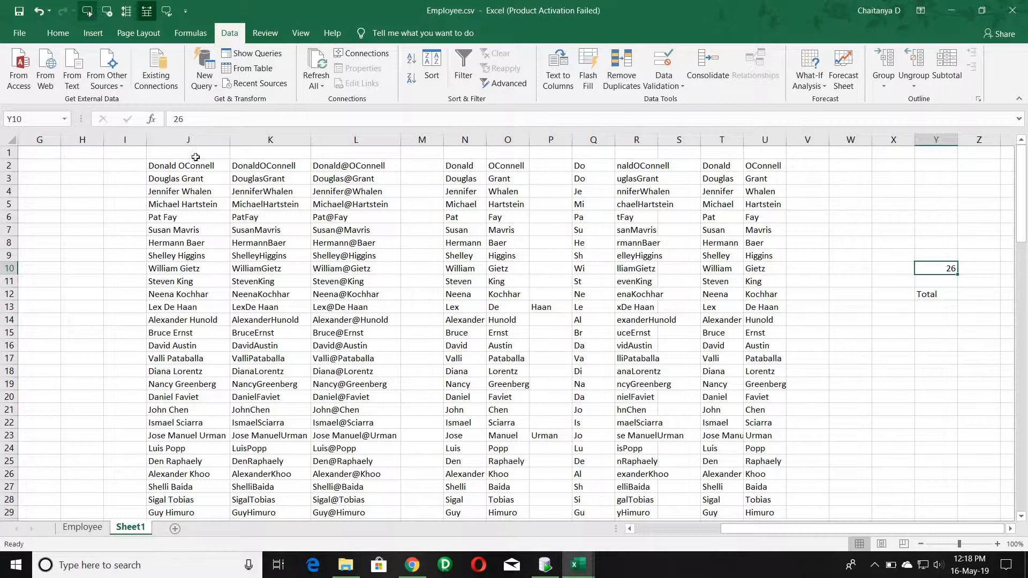
Clear the trial entries from the range X10:Z15.
{"action": "left_click", "coordinate": [890, 269]}
{"action": "left_click_drag", "start_coordinate": [938, 330], "coordinate": [980, 333]}
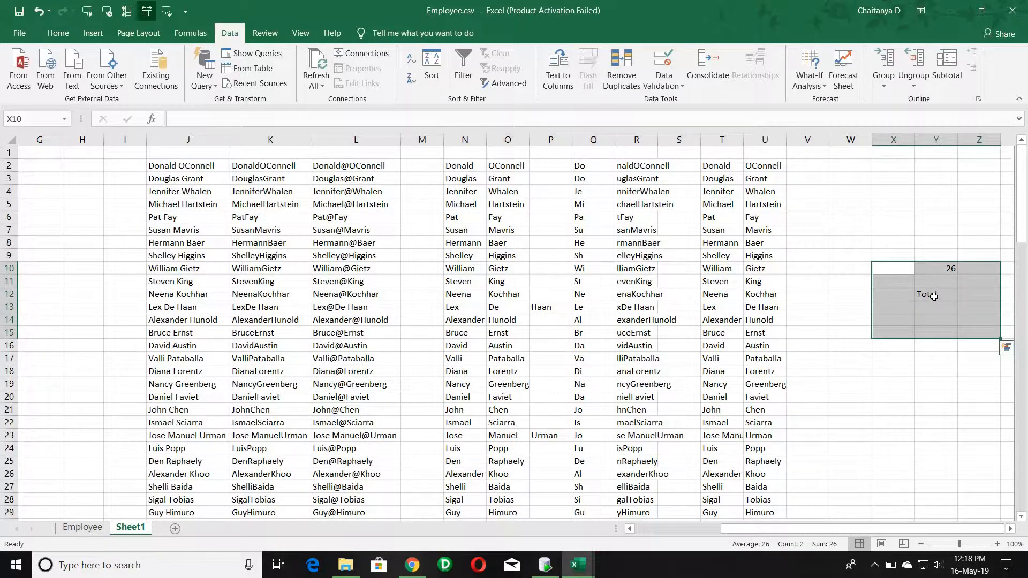
{"action": "key", "text": "Delete"}
Have the name list in columns J to L read aloud by rows with Speak Cells, and stop the reading.
{"action": "left_click", "coordinate": [181, 167]}
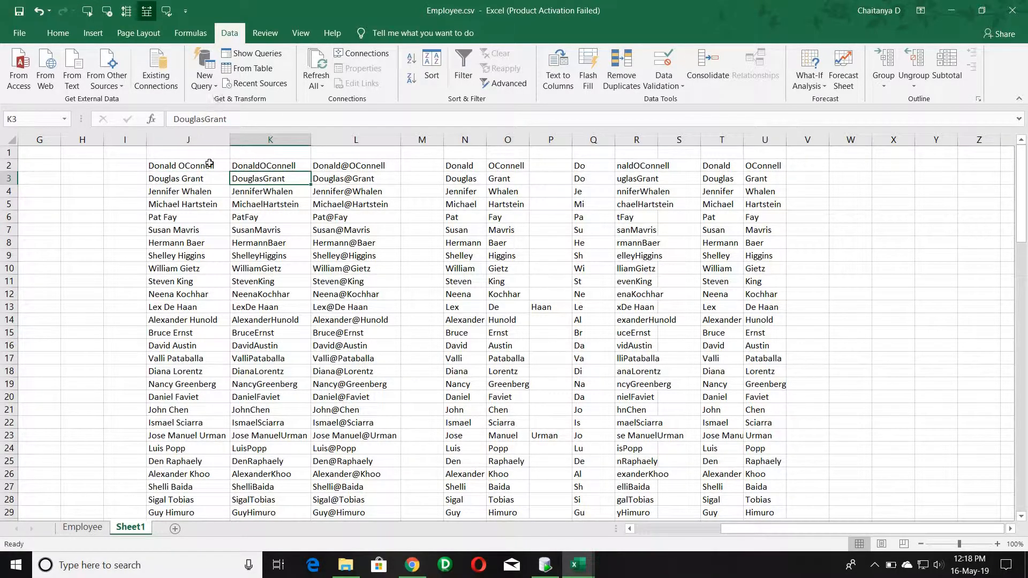
{"action": "left_click", "coordinate": [87, 11]}
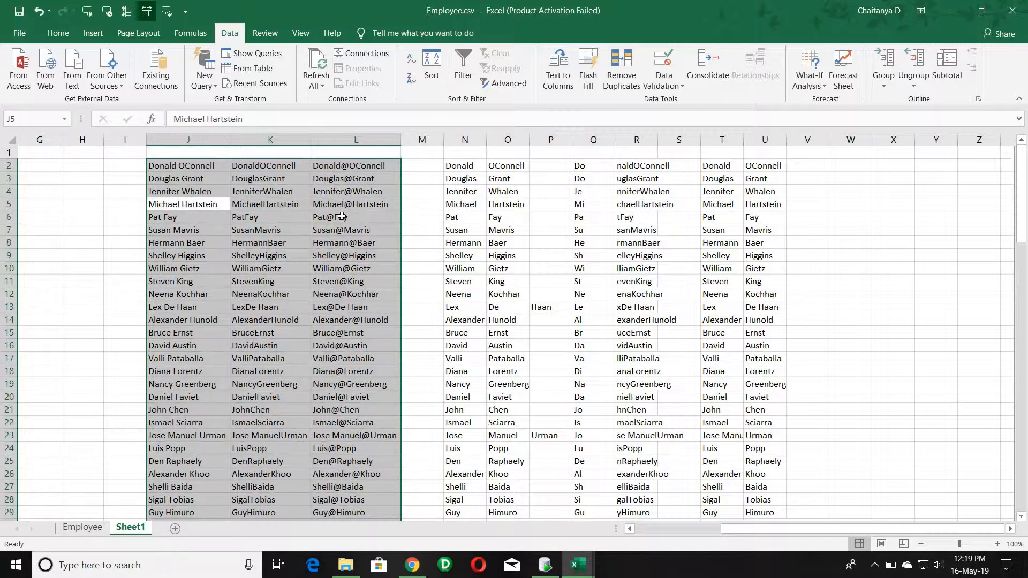
{"action": "scroll", "coordinate": [299, 233], "scroll_direction": "down", "scroll_amount": 14}
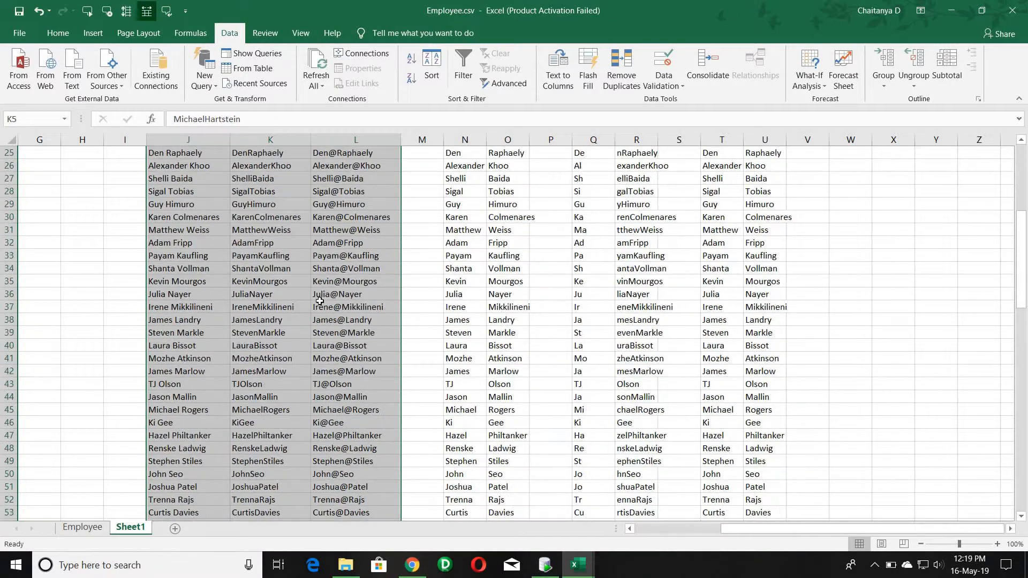
{"action": "scroll", "coordinate": [319, 306], "scroll_direction": "up", "scroll_amount": 7}
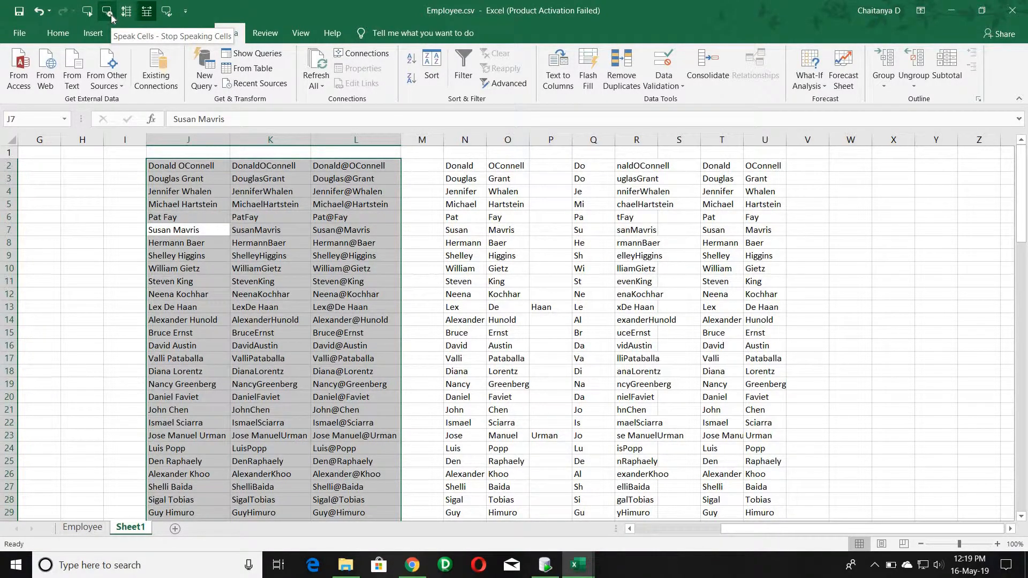
{"action": "left_click", "coordinate": [108, 11]}
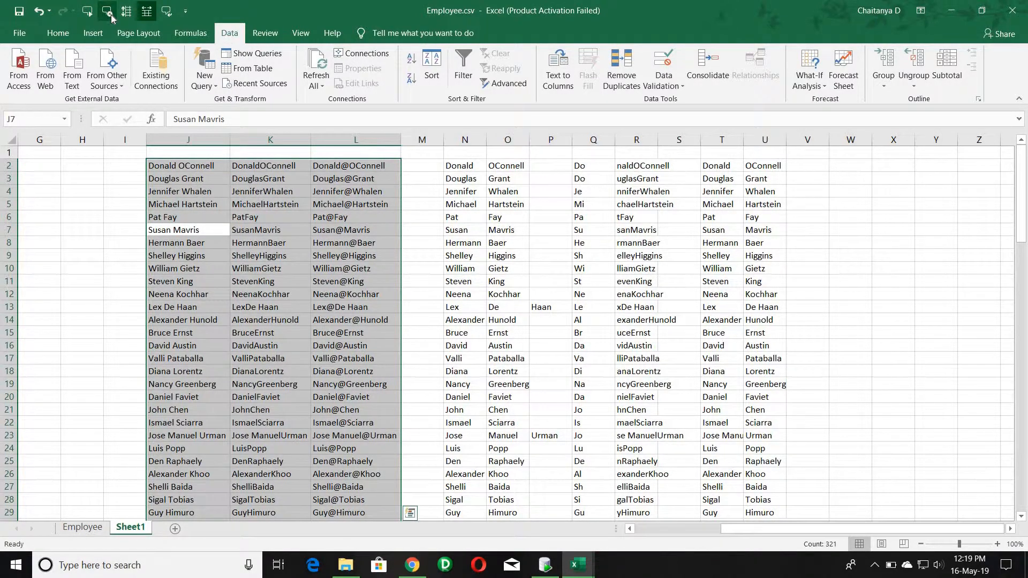
Switch Speak Cells to reading by columns, have the name list read aloud from cell J2, and stop the reading.
{"action": "left_click", "coordinate": [190, 166]}
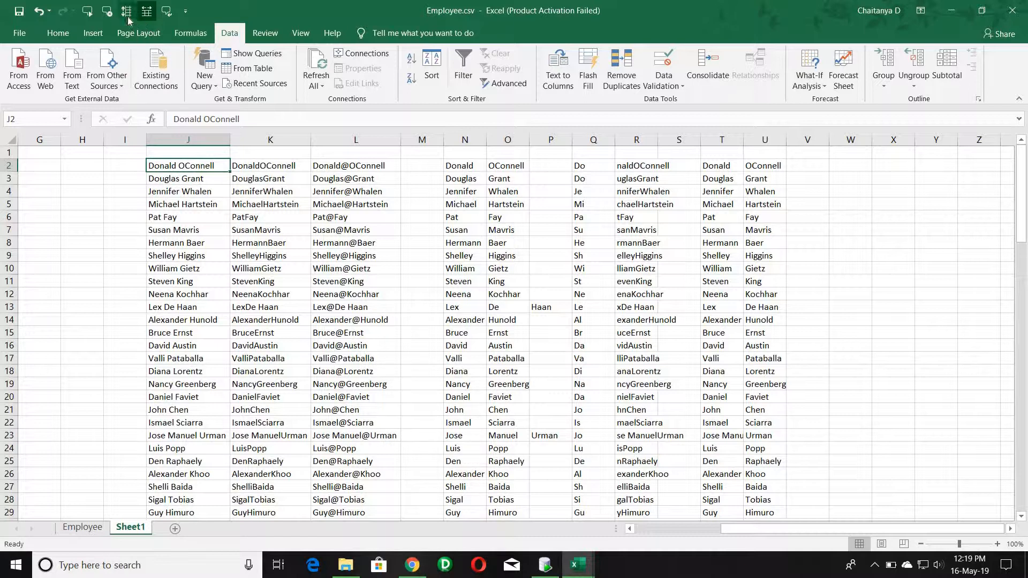
{"action": "left_click", "coordinate": [88, 10]}
{"action": "key", "text": "Return"}
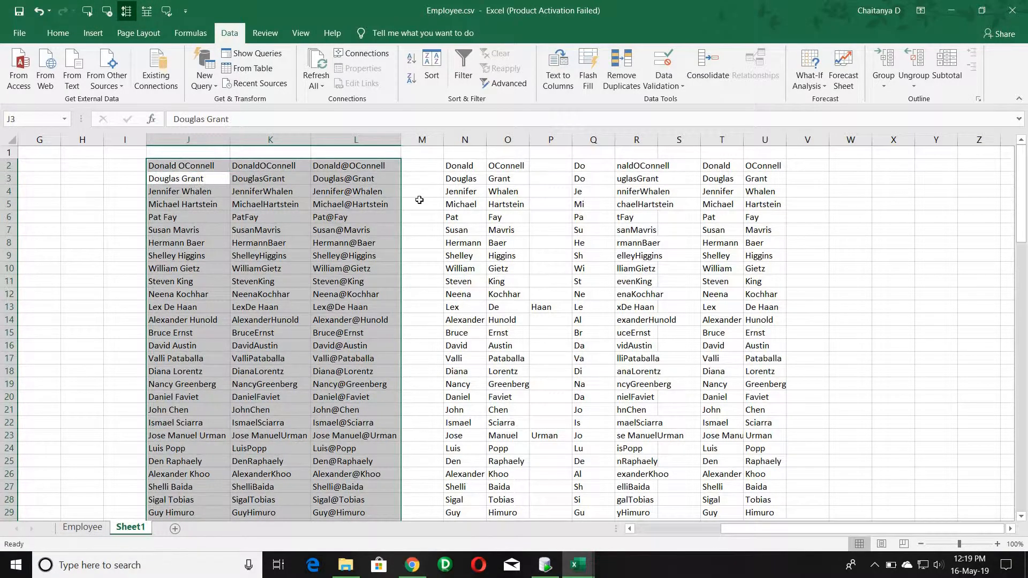
{"action": "key", "text": "Return"}
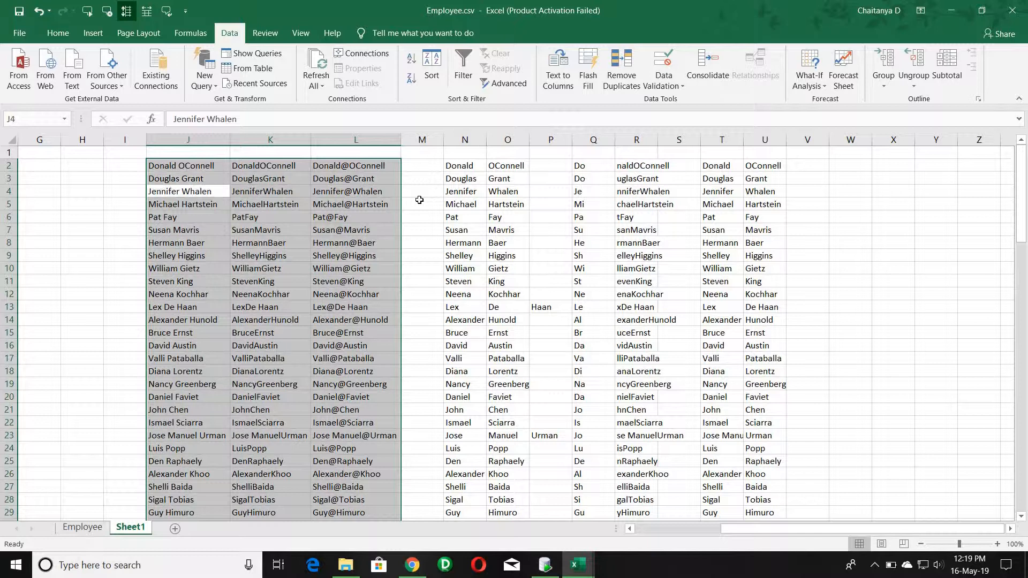
{"action": "key", "text": "Return"}
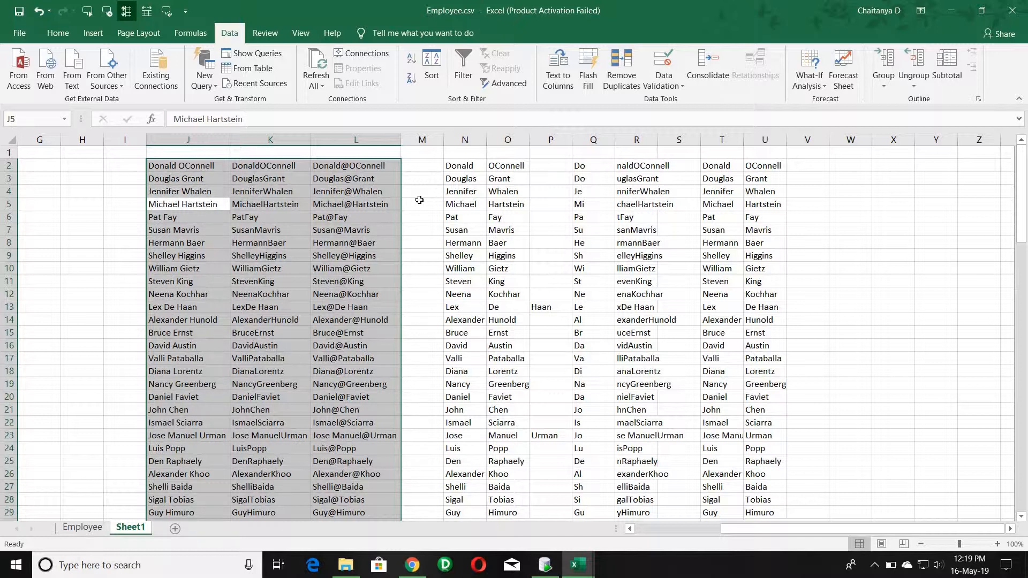
{"action": "key", "text": "Return"}
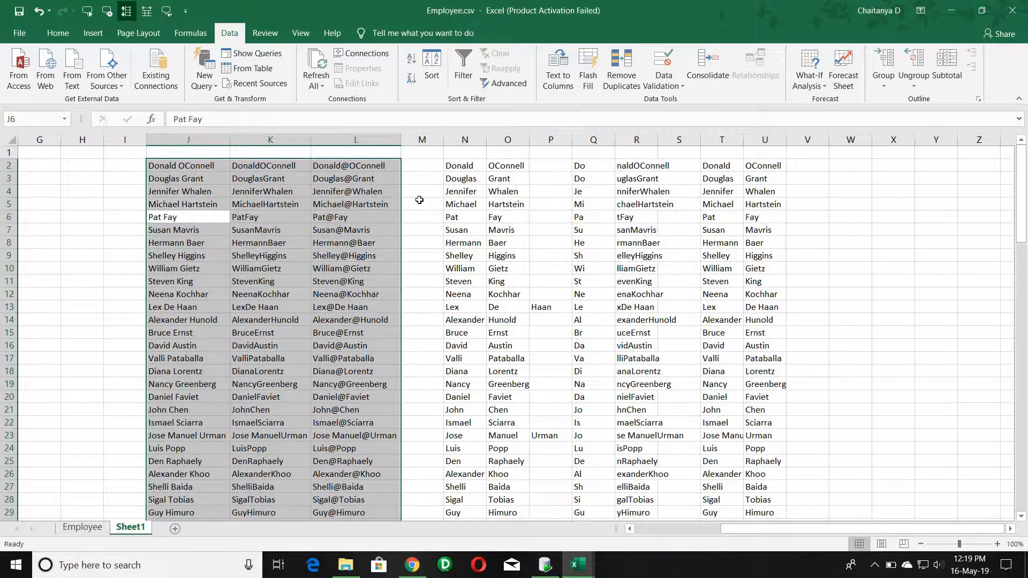
{"action": "key", "text": "Return"}
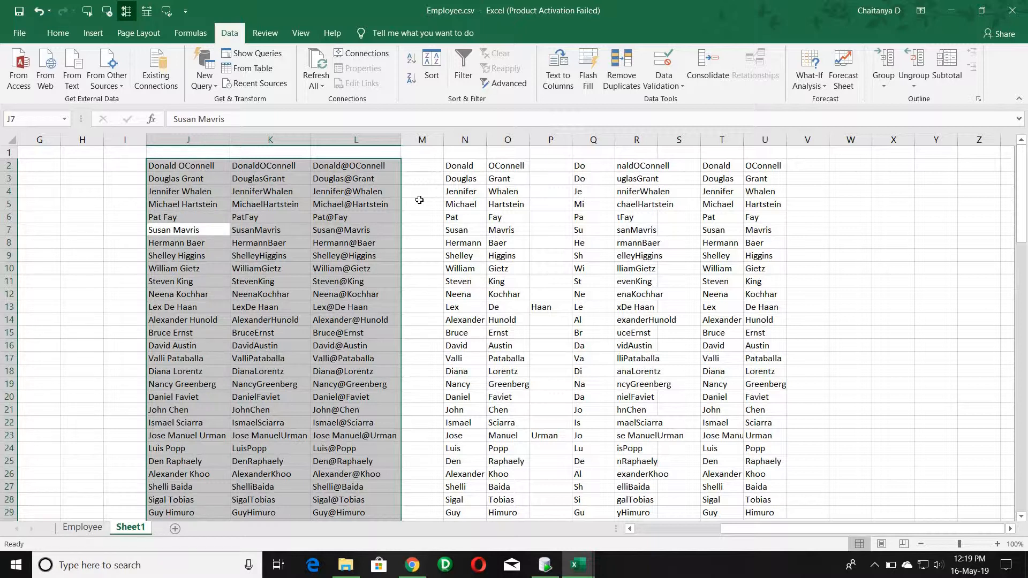
{"action": "key", "text": "Return"}
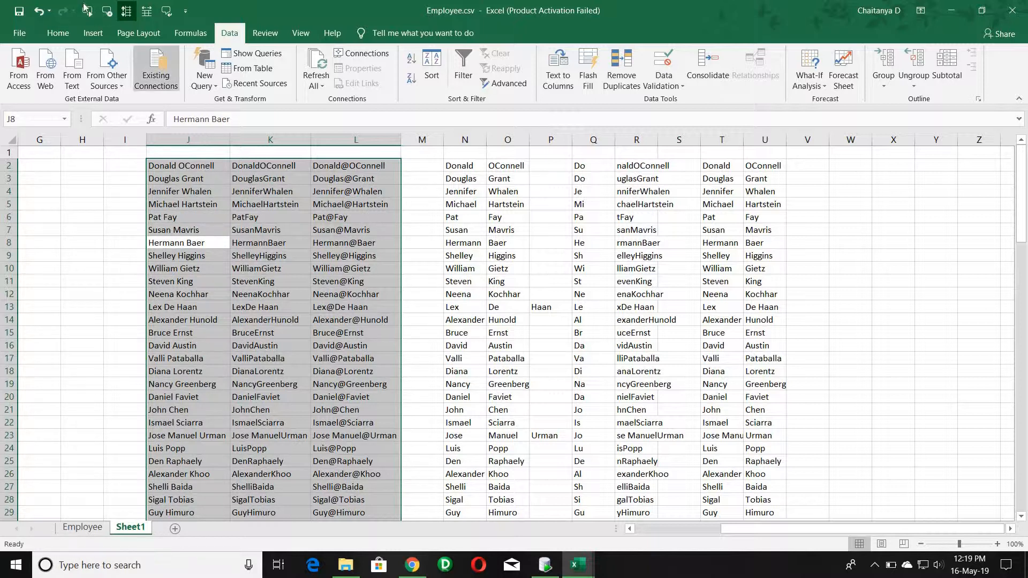
{"action": "key", "text": "Return"}
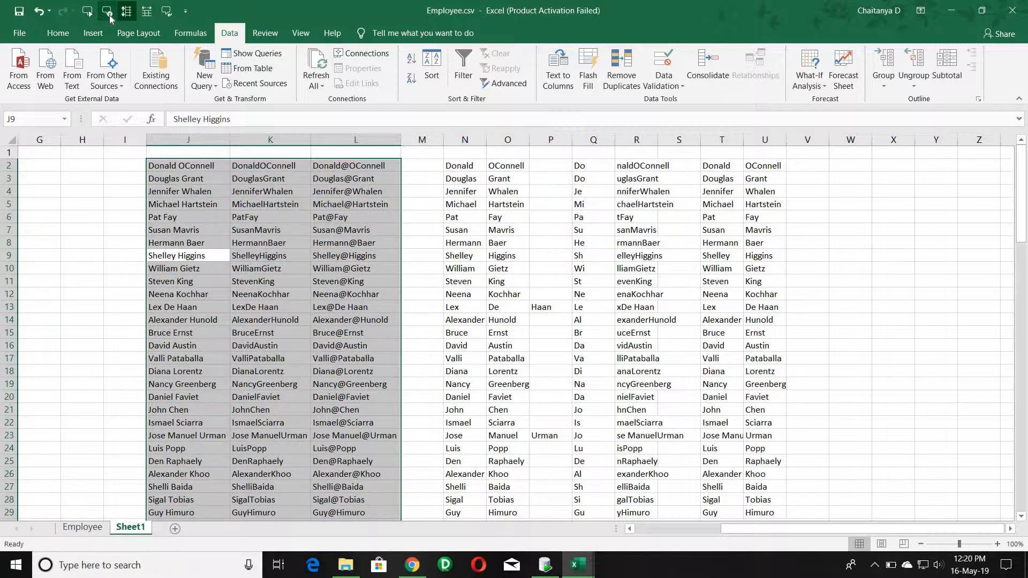
{"action": "key", "text": "Return"}
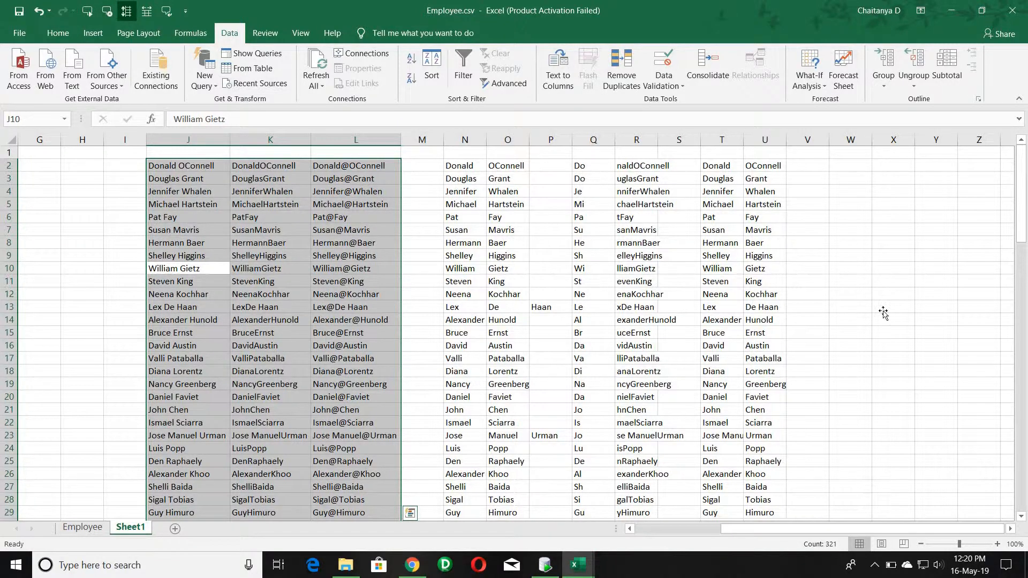
Turn on Speak Cells on Enter and try it by entering hyderabad in cell X13 and note book in X14.
{"action": "left_click", "coordinate": [884, 308]}
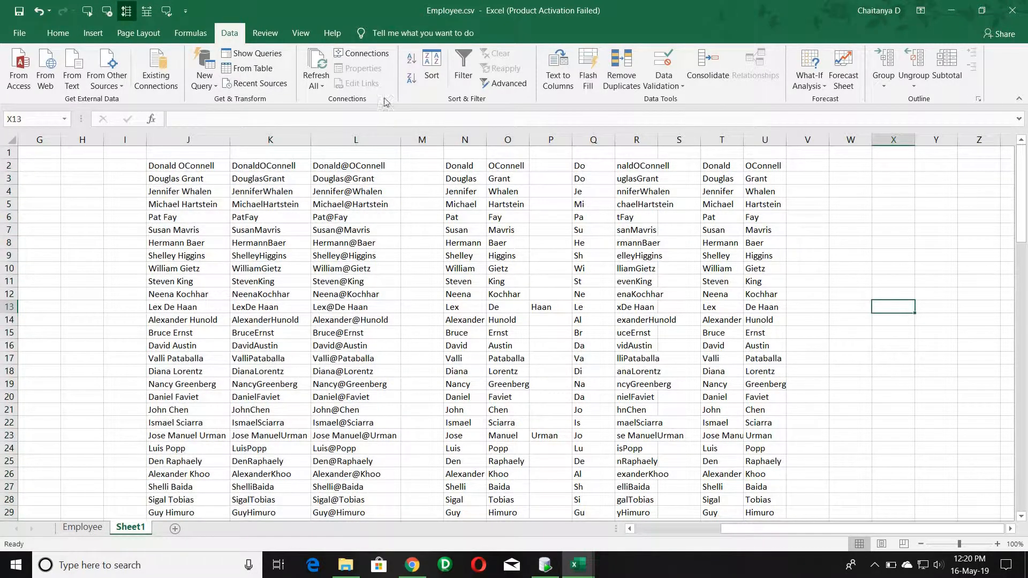
{"action": "left_click", "coordinate": [167, 12]}
{"action": "type", "text": "hyderabd"}
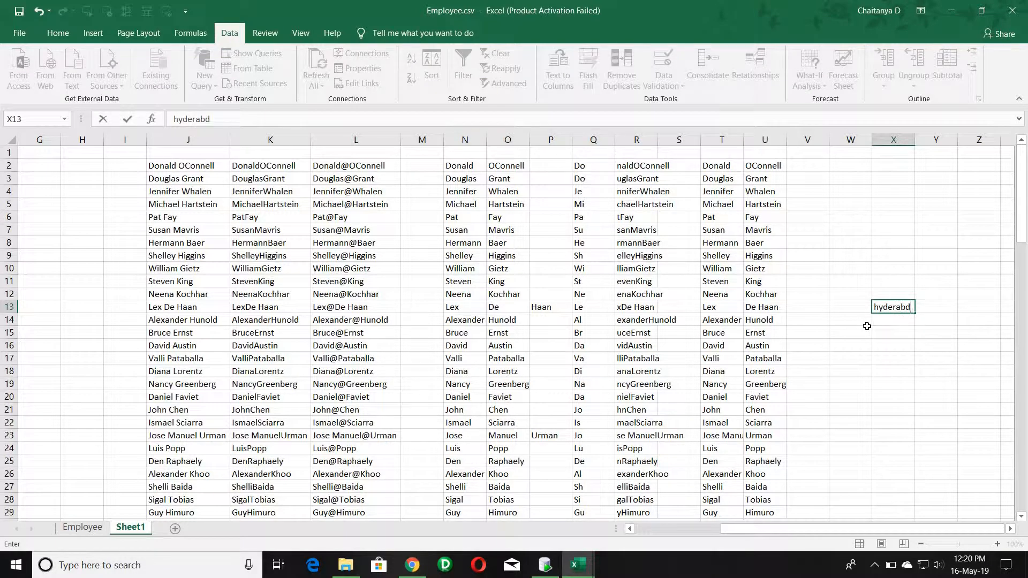
{"action": "key", "text": "Left"}
{"action": "type", "text": "a"}
{"action": "key", "text": "Return"}
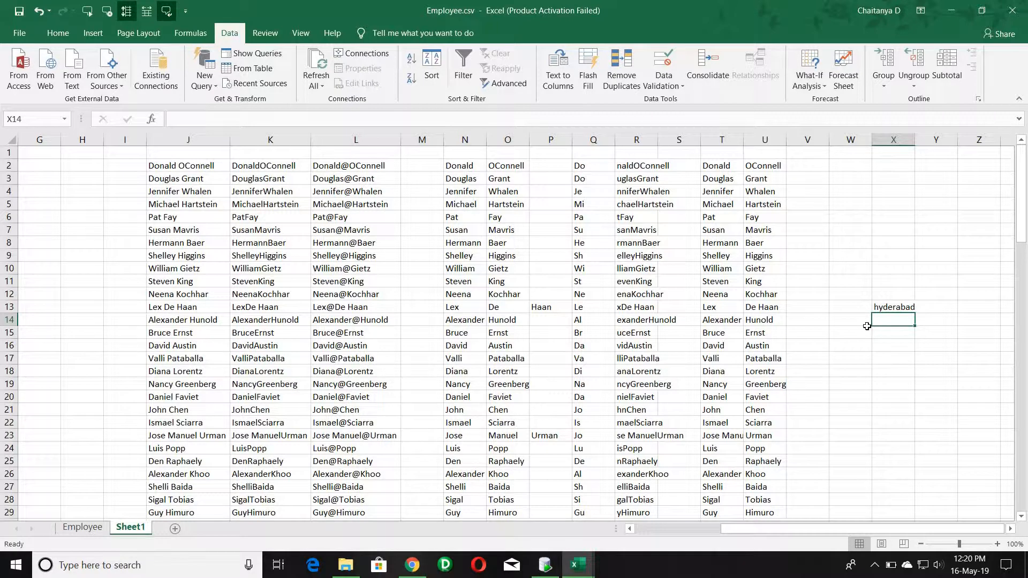
{"action": "type", "text": "note book"}
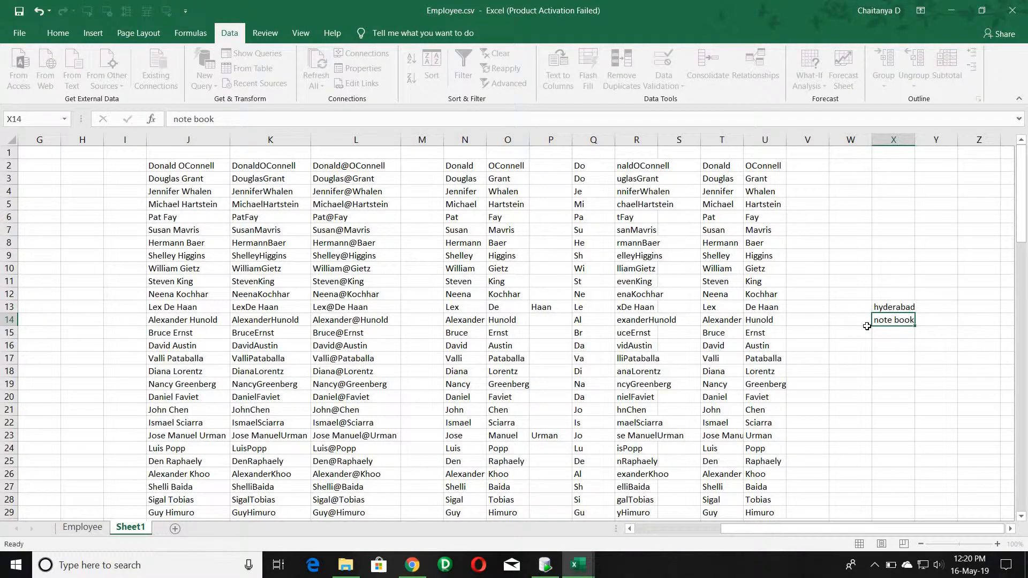
{"action": "key", "text": "Return"}
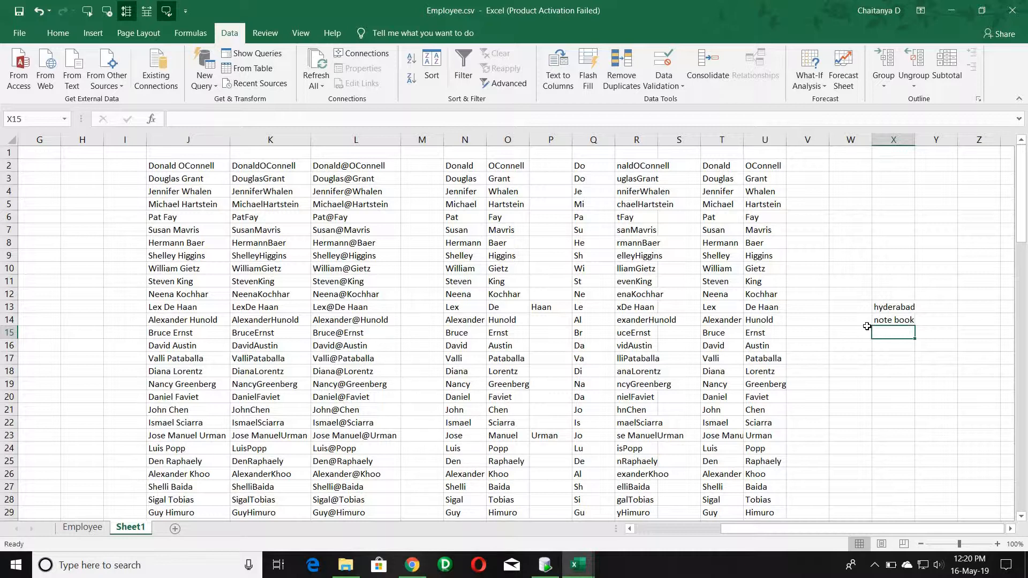
Delete the two trial words from cells X13 and X14.
{"action": "key", "text": "Up"}
{"action": "key", "text": "Up"}
{"action": "key", "text": "shift+Down"}
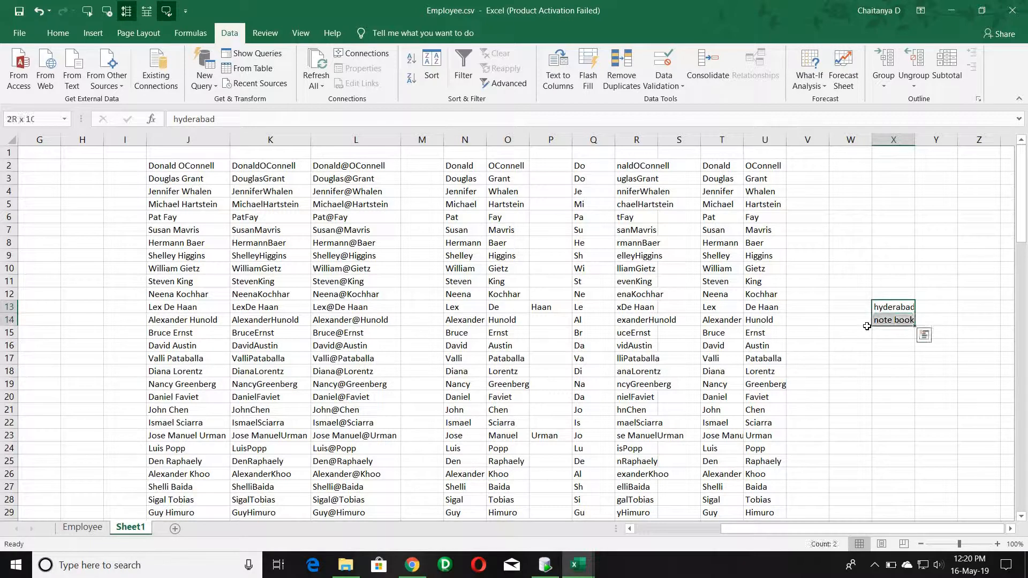
{"action": "key", "text": "ctrl+c"}
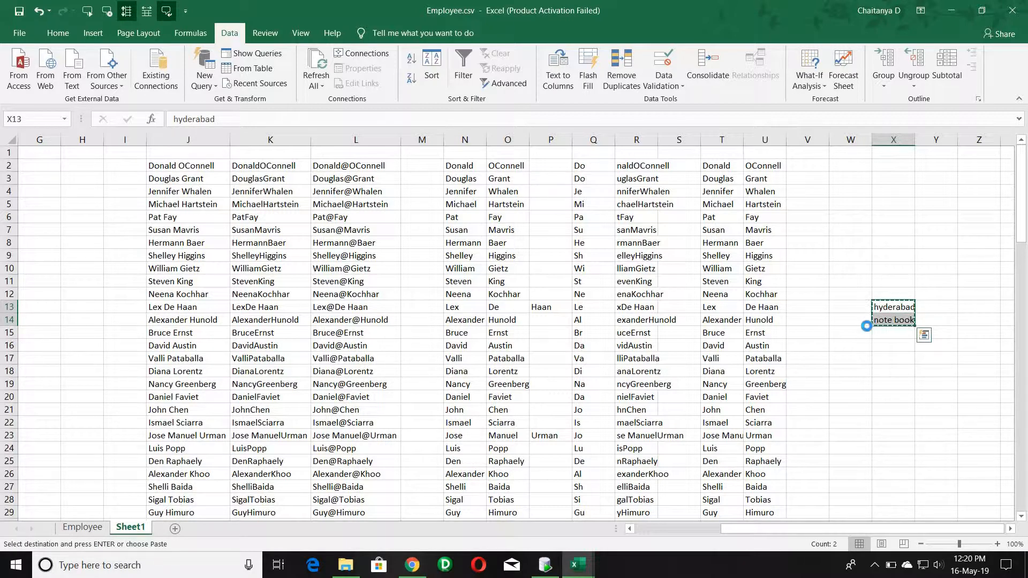
{"action": "key", "text": "Delete"}
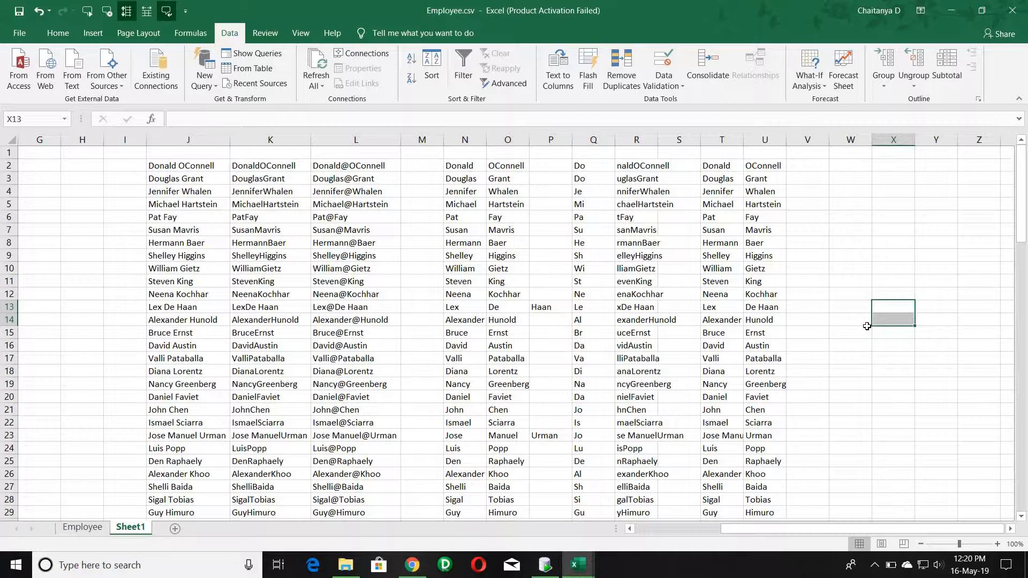
{"action": "left_click", "coordinate": [847, 306]}
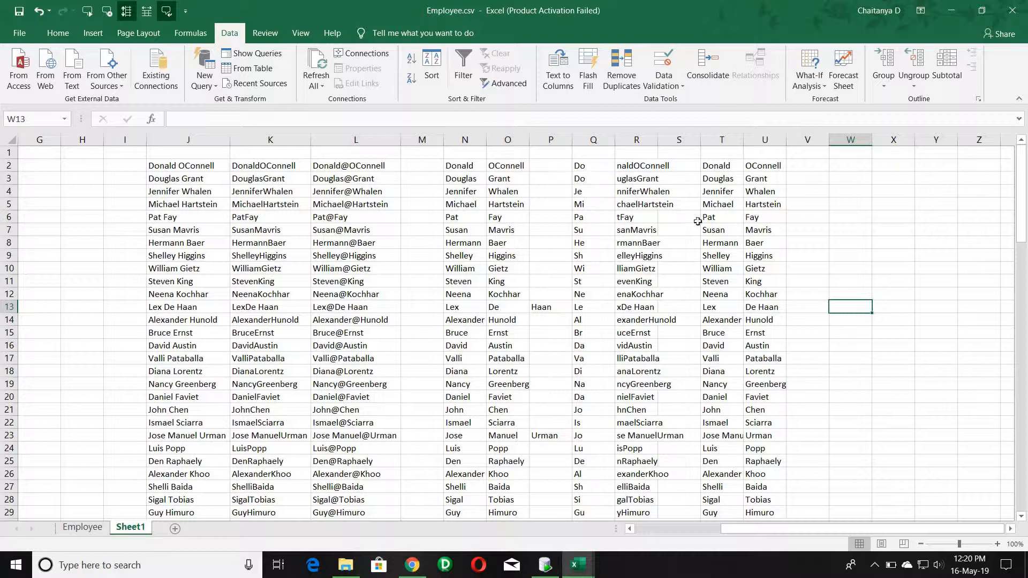
{"action": "left_click", "coordinate": [809, 219]}
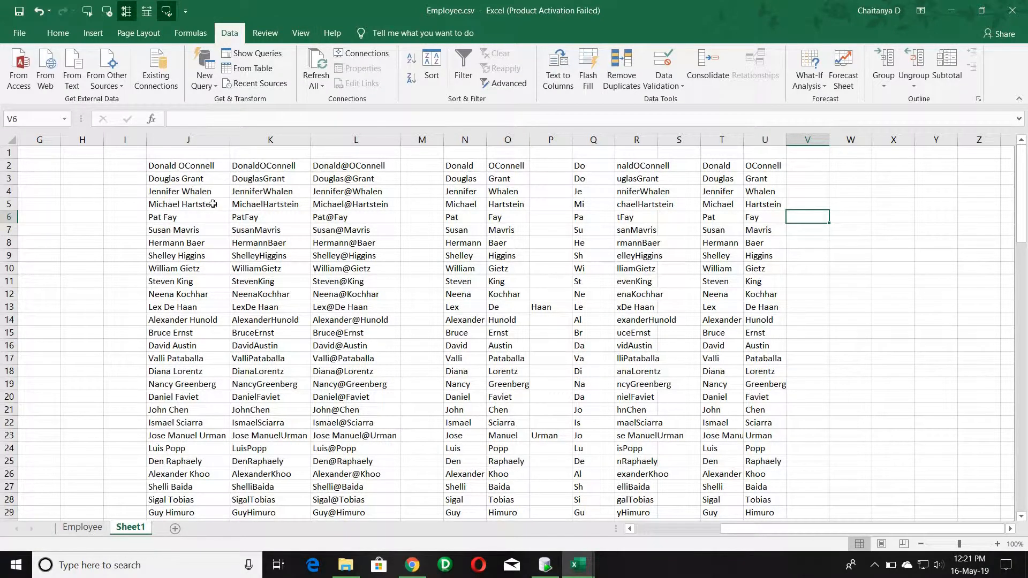
{"action": "left_click", "coordinate": [242, 174]}
{"action": "left_click", "coordinate": [180, 174]}
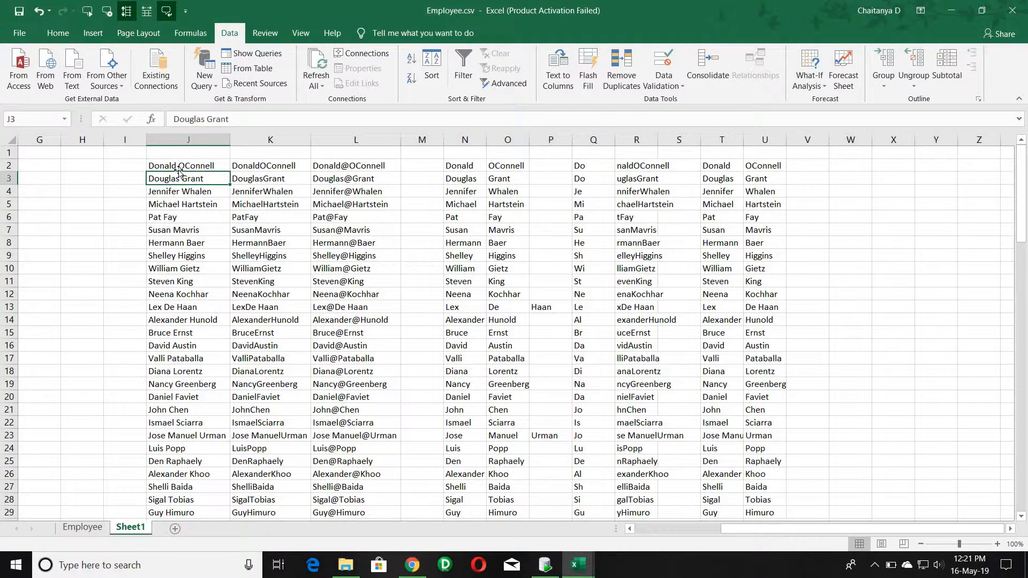
Add a comment to cell J2 reading "this is full name of person".
{"action": "left_click", "coordinate": [190, 166]}
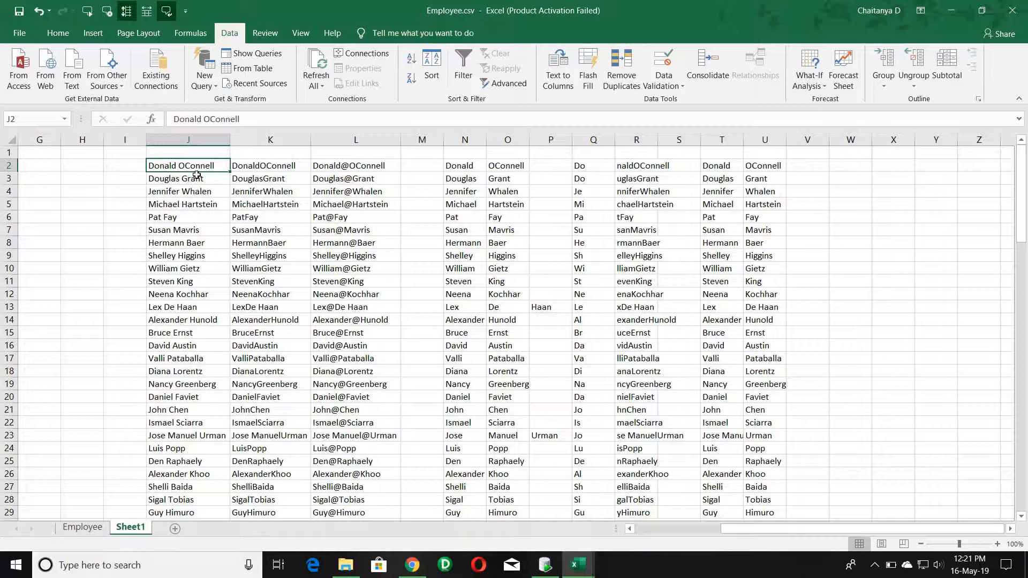
{"action": "left_click", "coordinate": [278, 39]}
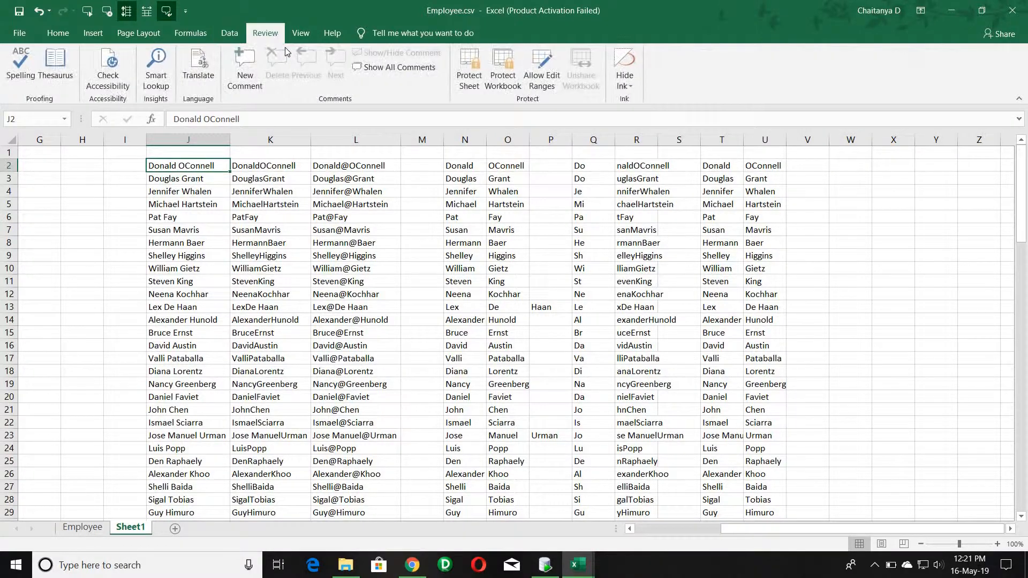
{"action": "left_click", "coordinate": [253, 73]}
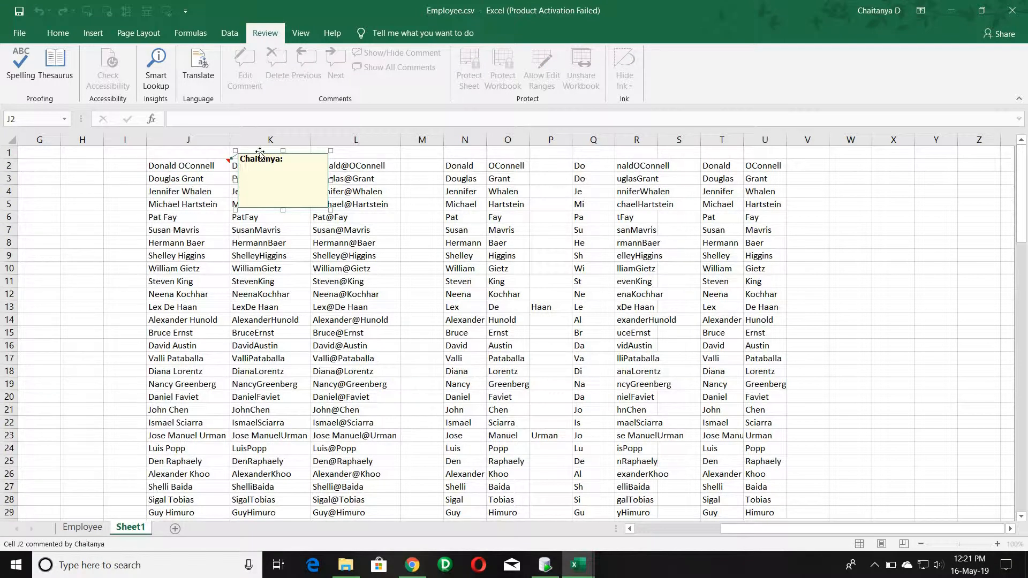
{"action": "type", "text": "this is fisrt"}
{"action": "key", "text": "BackSpace"}
{"action": "key", "text": "BackSpace"}
{"action": "key", "text": "BackSpace"}
{"action": "key", "text": "BackSpace"}
{"action": "type", "text": "ull name of person"}
{"action": "left_click", "coordinate": [189, 204]}
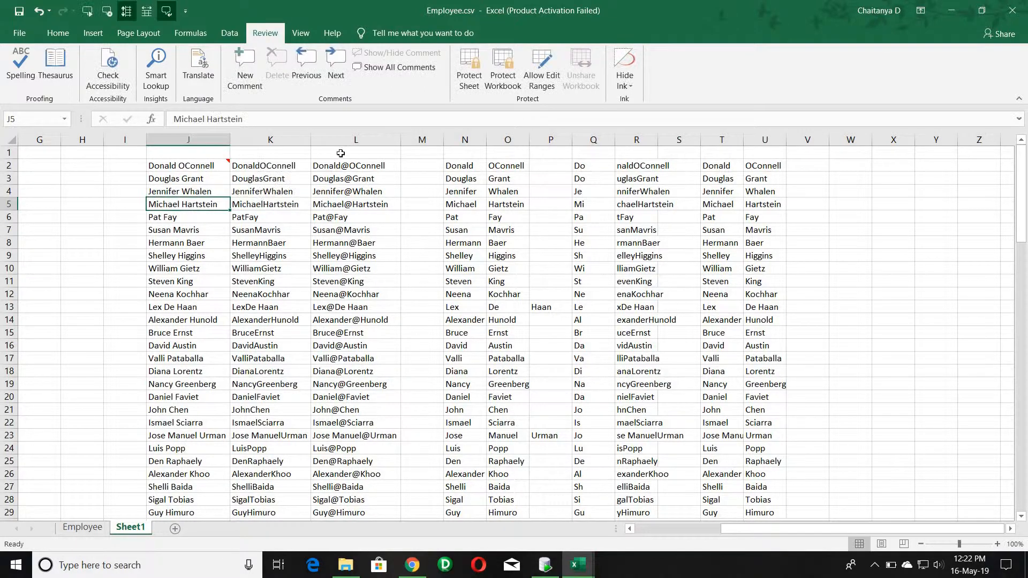
Add the comment "this is email id of the person" to cell L2, and check the comment on cell J2.
{"action": "left_click", "coordinate": [340, 167]}
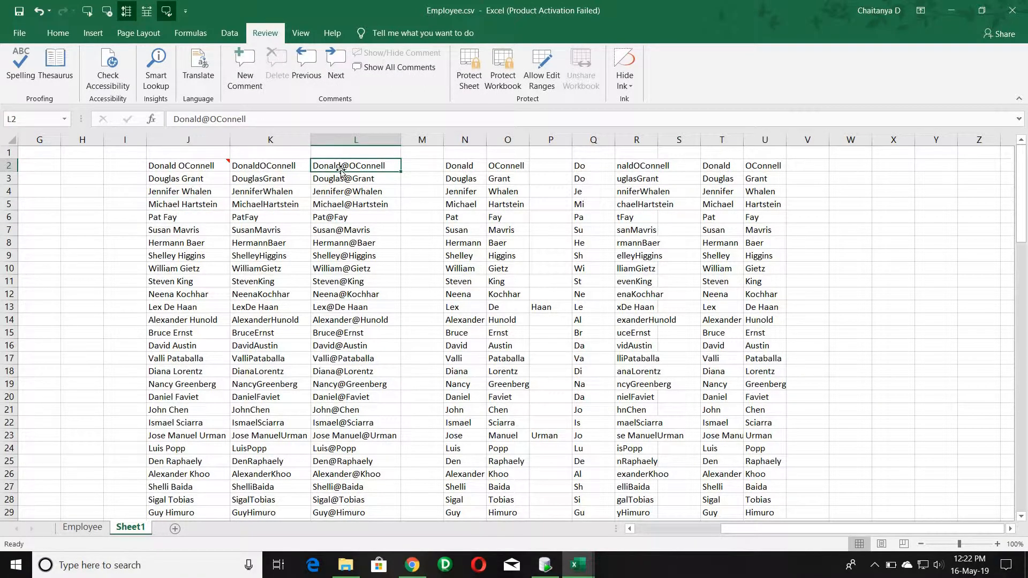
{"action": "left_click", "coordinate": [244, 69]}
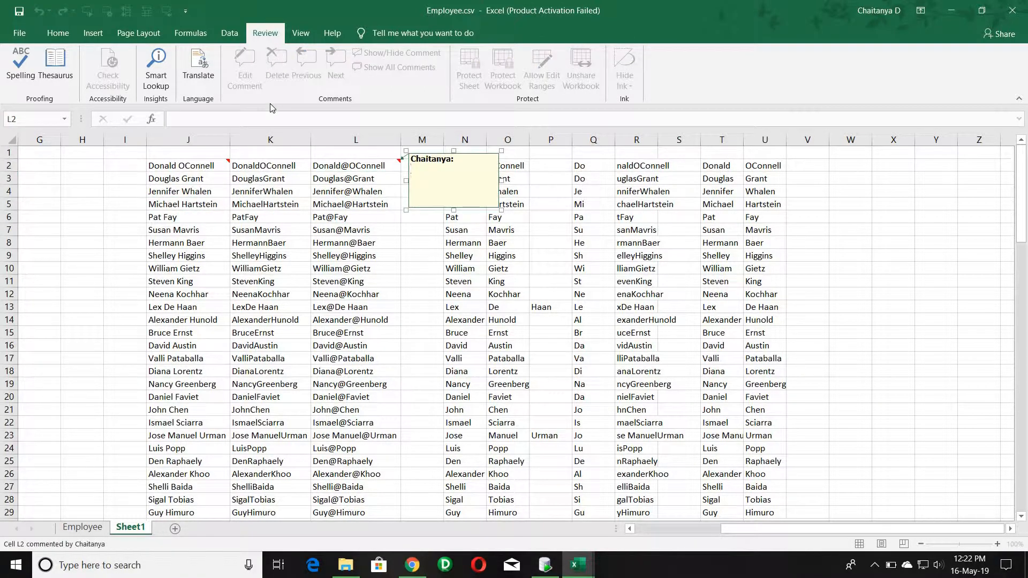
{"action": "type", "text": "this is email id of the person"}
{"action": "left_click", "coordinate": [353, 205]}
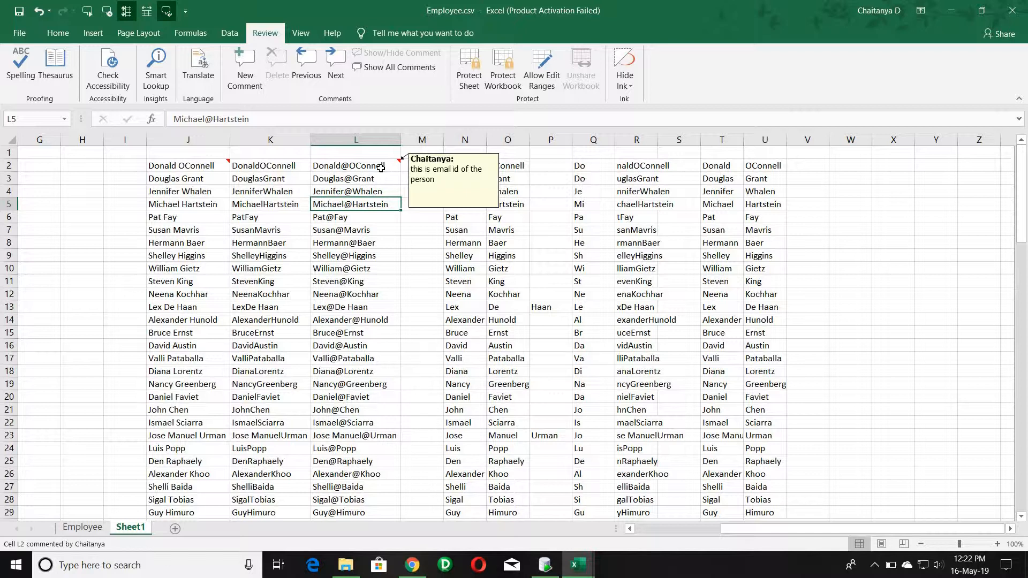
{"action": "mouse_move", "coordinate": [210, 168]}
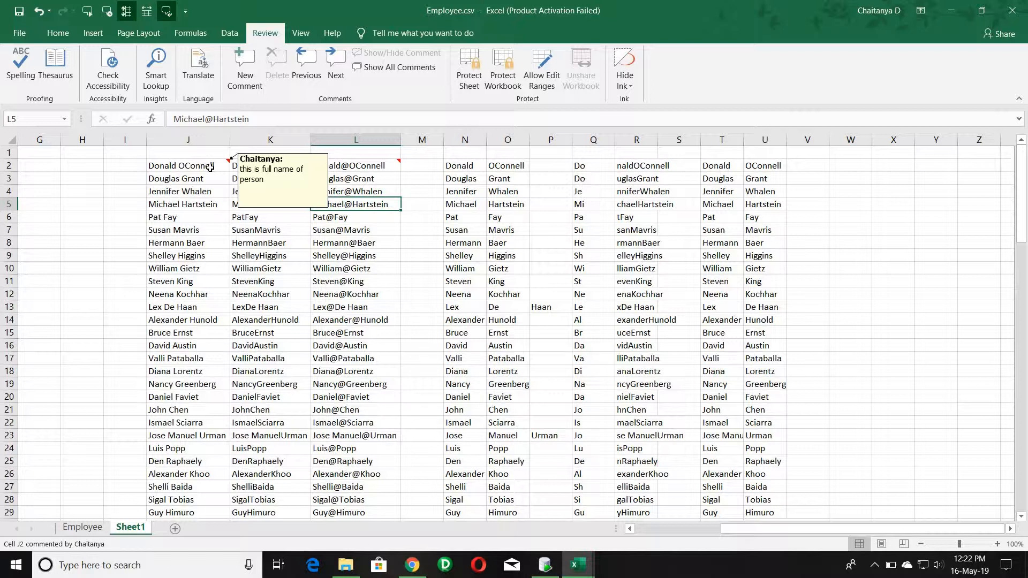
{"action": "left_click", "coordinate": [210, 167]}
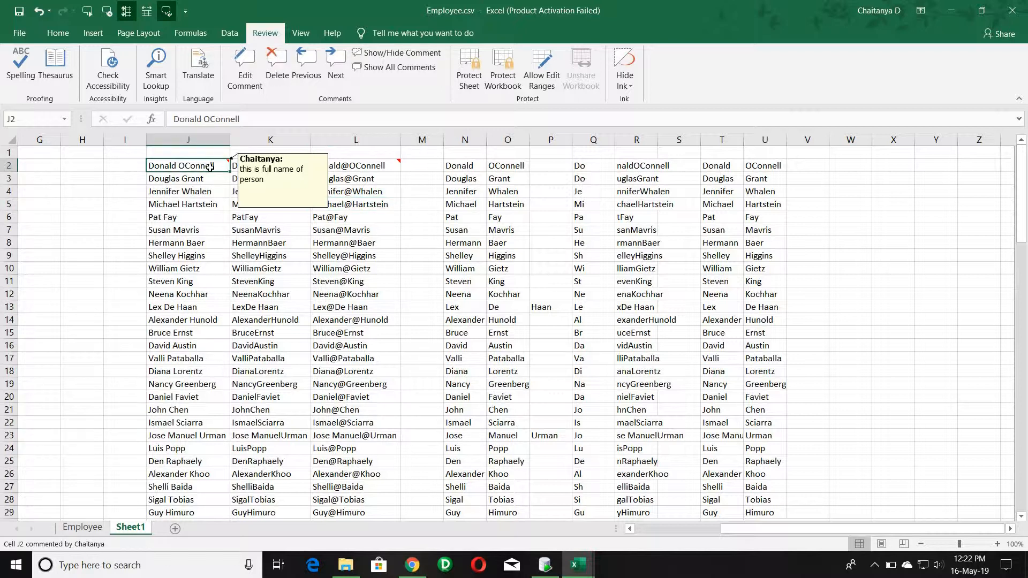
Delete the comments from cells J2 and L2.
{"action": "left_click", "coordinate": [277, 67]}
{"action": "left_click", "coordinate": [342, 168]}
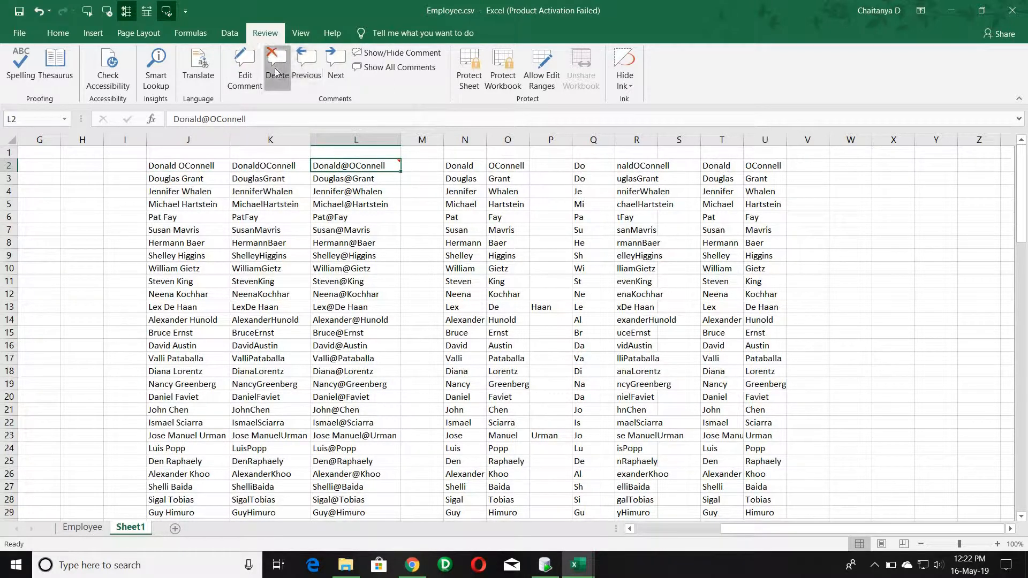
{"action": "left_click", "coordinate": [277, 67]}
Add comments without any message text to cells L2, L4, L7 and L8.
{"action": "left_click", "coordinate": [247, 73]}
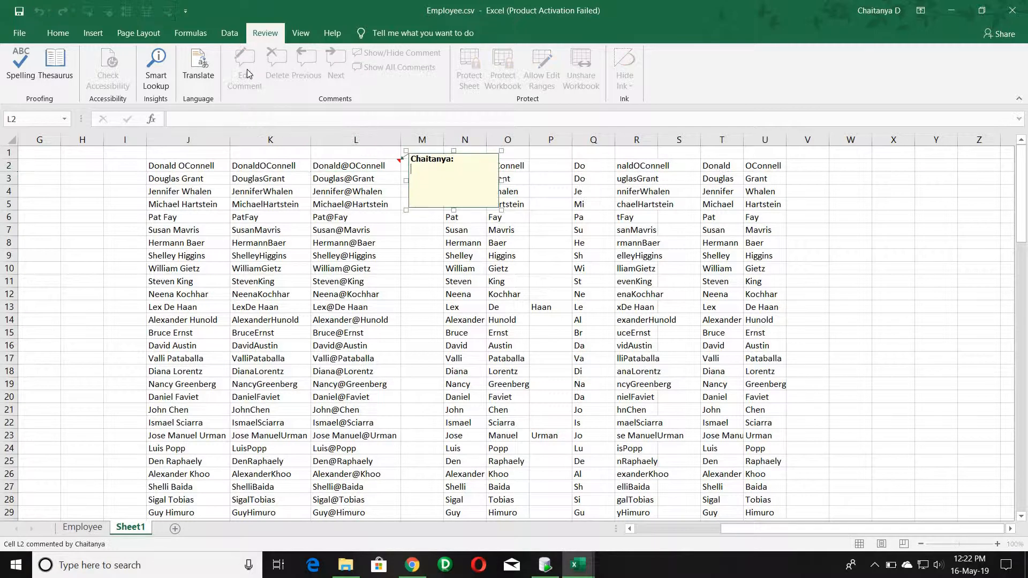
{"action": "left_click", "coordinate": [323, 191]}
{"action": "left_click", "coordinate": [246, 82]}
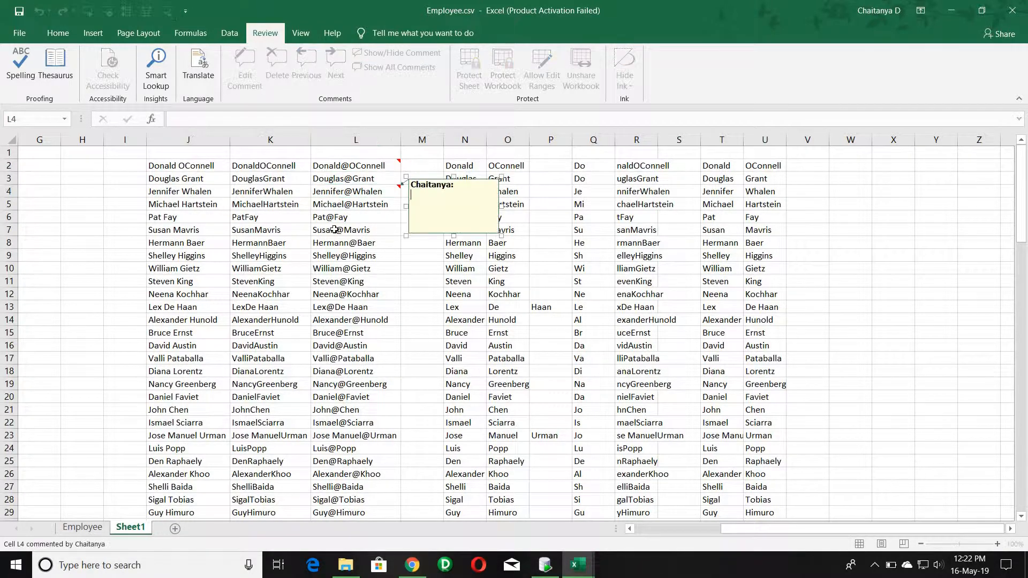
{"action": "left_click", "coordinate": [335, 229]}
{"action": "left_click", "coordinate": [256, 84]}
{"action": "left_click", "coordinate": [338, 243]}
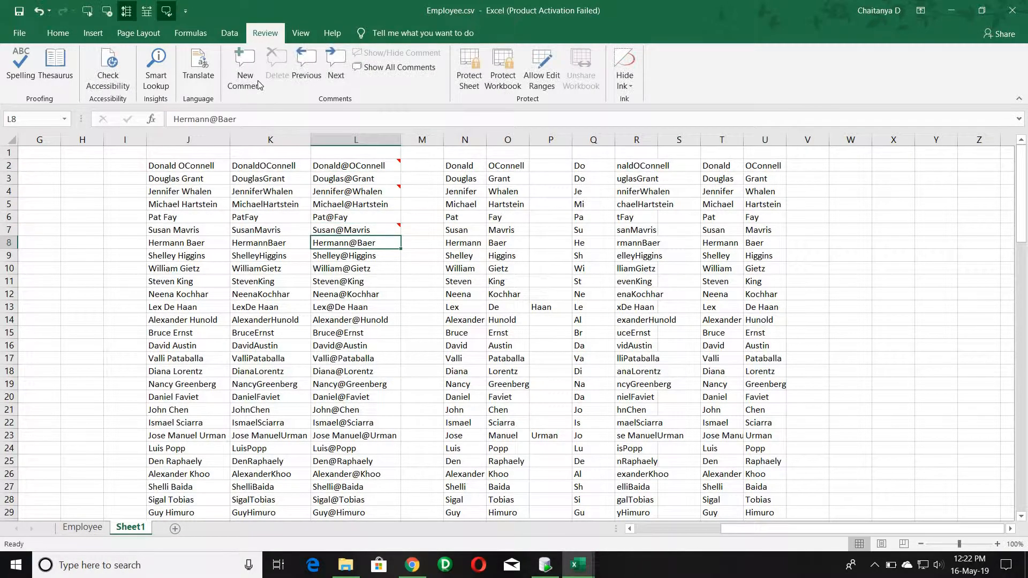
{"action": "left_click", "coordinate": [247, 81]}
{"action": "left_click", "coordinate": [355, 271]}
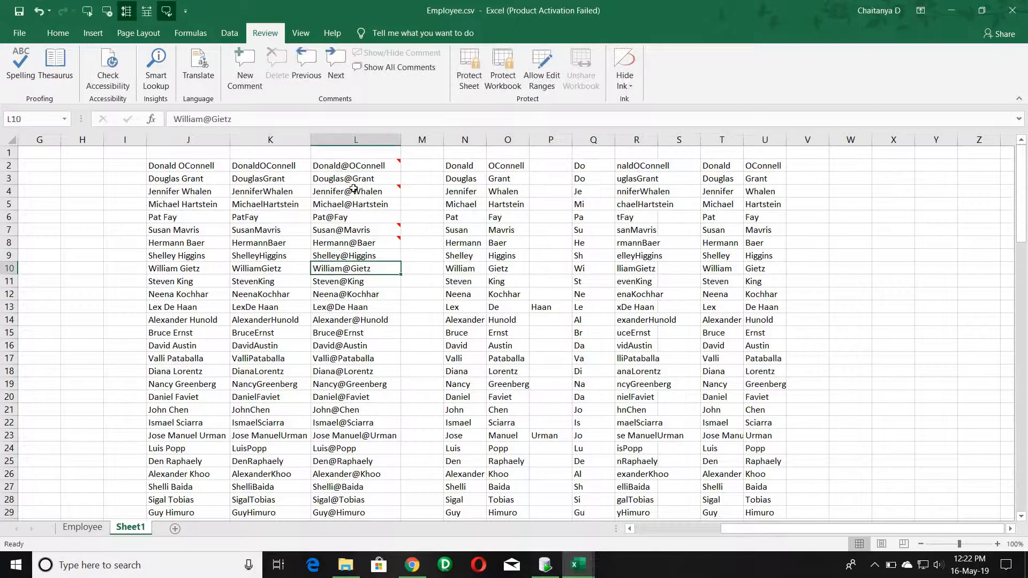
Show all comments on the sheet and hide them again, and delete the comment from cell L2.
{"action": "left_click", "coordinate": [386, 73]}
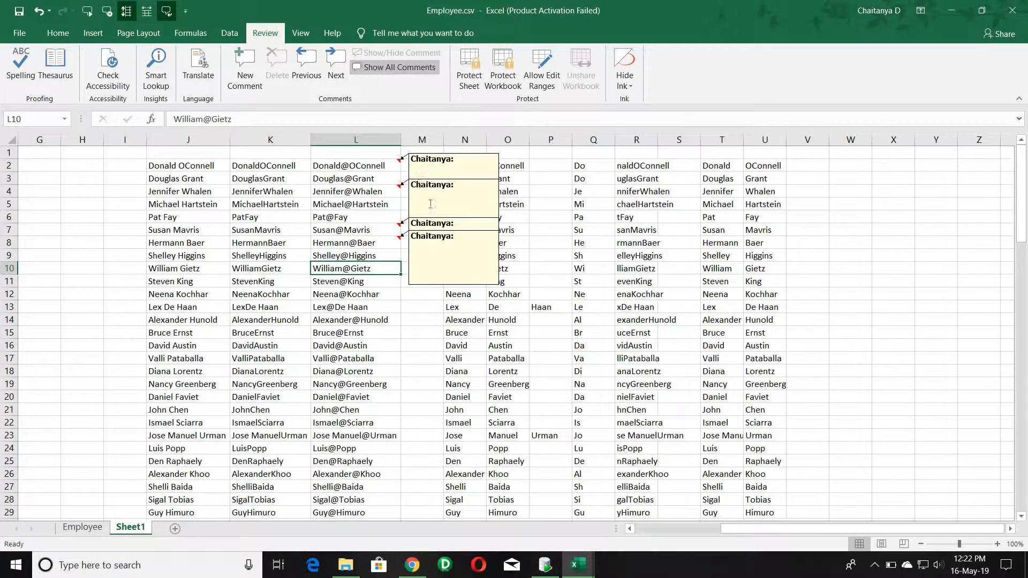
{"action": "left_click", "coordinate": [387, 72]}
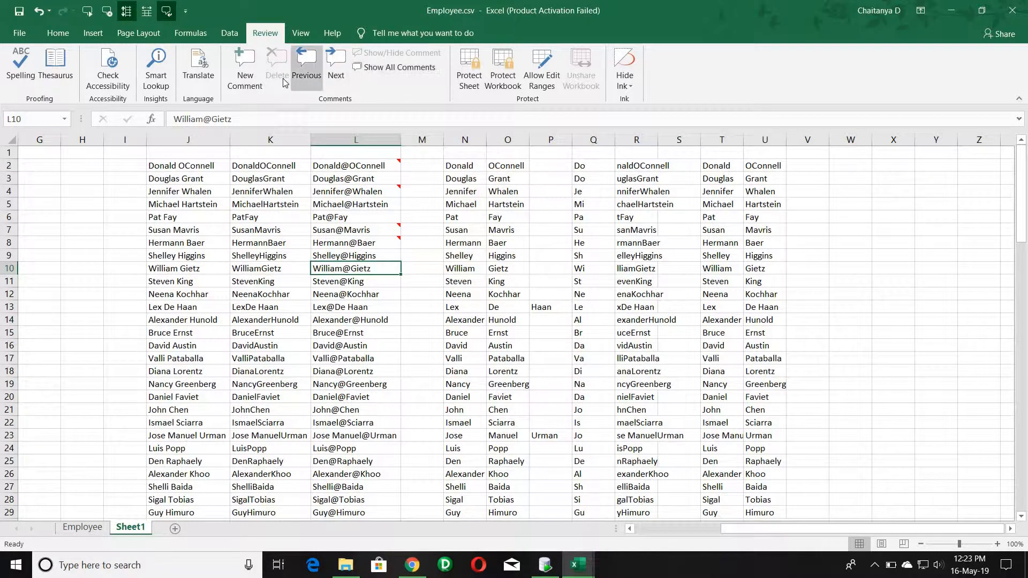
{"action": "left_click", "coordinate": [361, 168]}
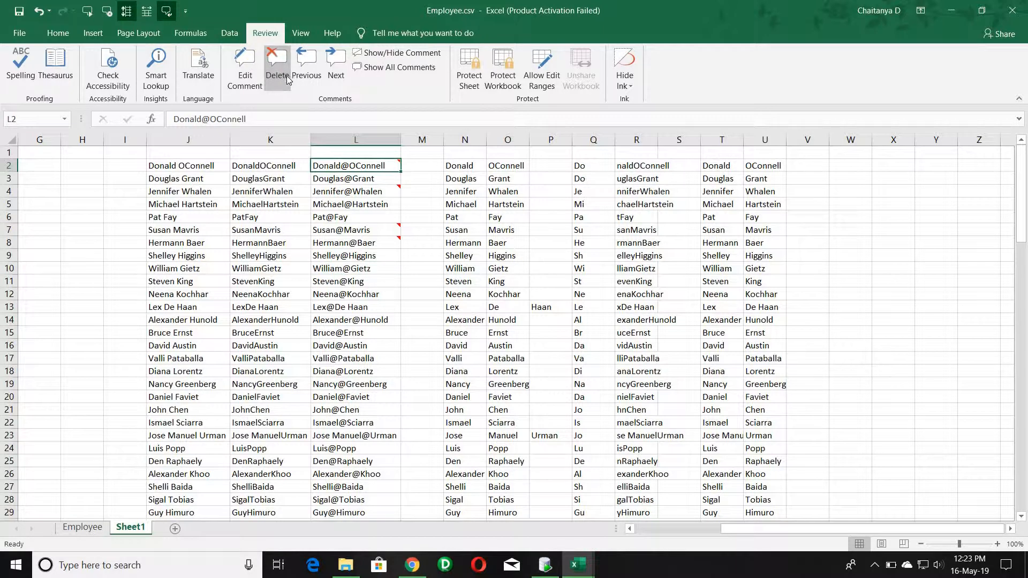
{"action": "left_click", "coordinate": [277, 70]}
From cell L3, try going to the previous comment, and step forward through the comments on L4, L7 and L8.
{"action": "left_click", "coordinate": [347, 176]}
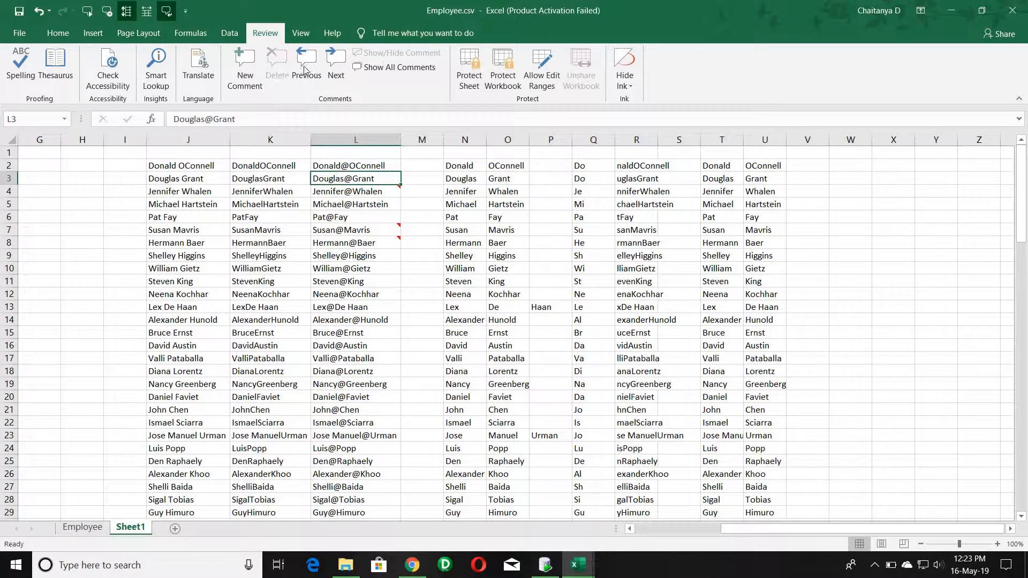
{"action": "left_click", "coordinate": [303, 70]}
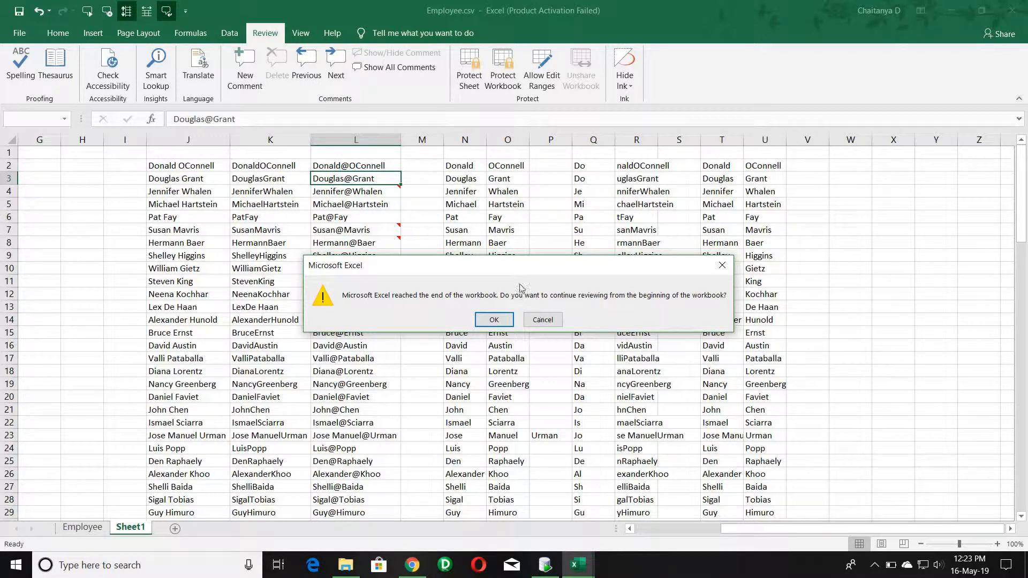
{"action": "left_click", "coordinate": [543, 321]}
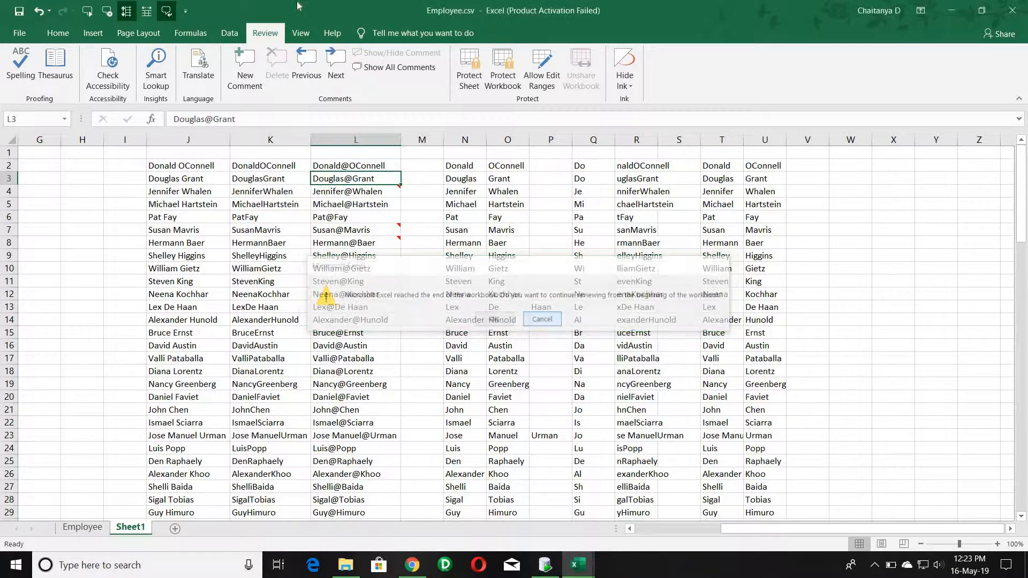
{"action": "left_click", "coordinate": [333, 65]}
{"action": "left_click", "coordinate": [332, 66]}
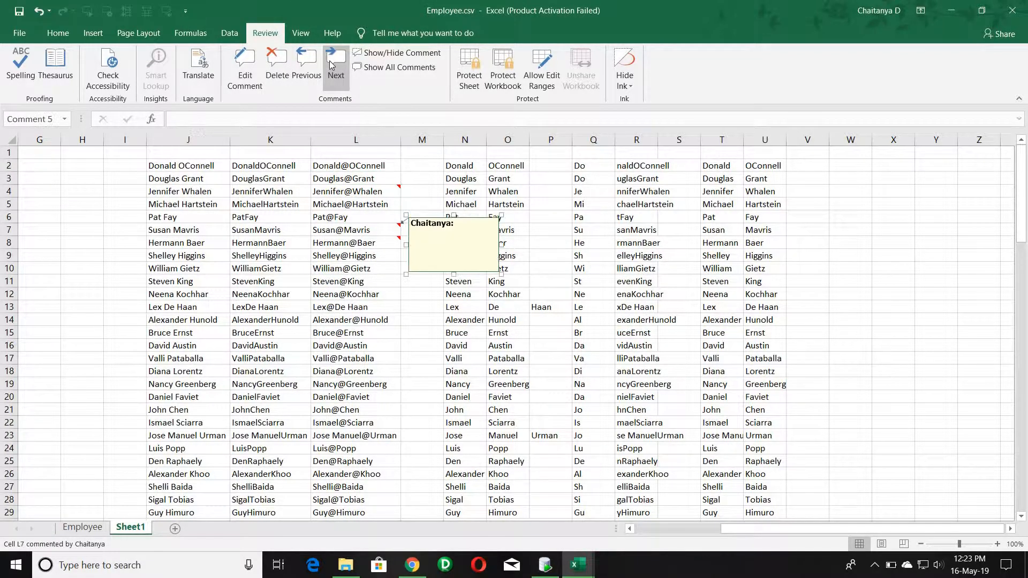
{"action": "left_click", "coordinate": [331, 65]}
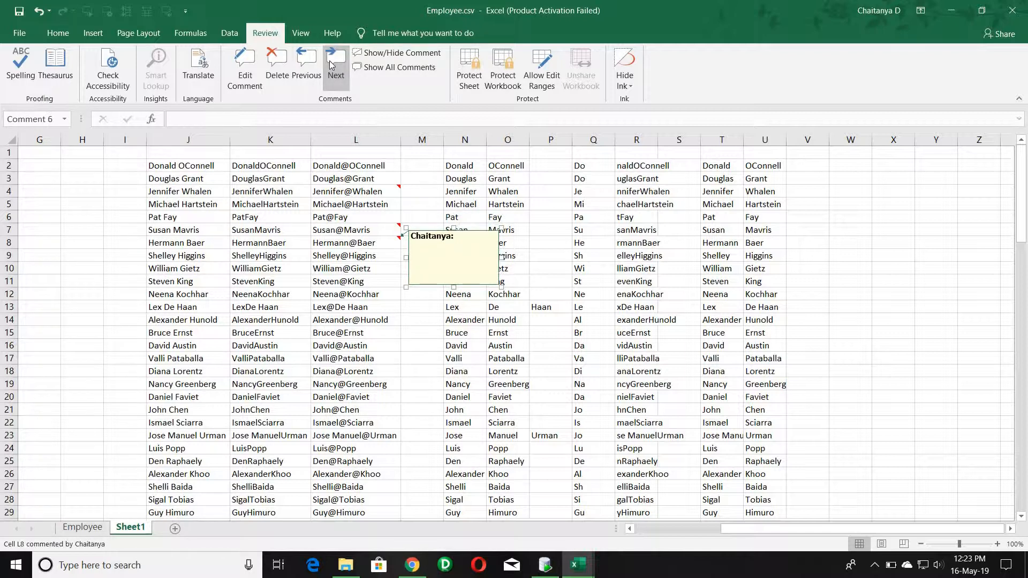